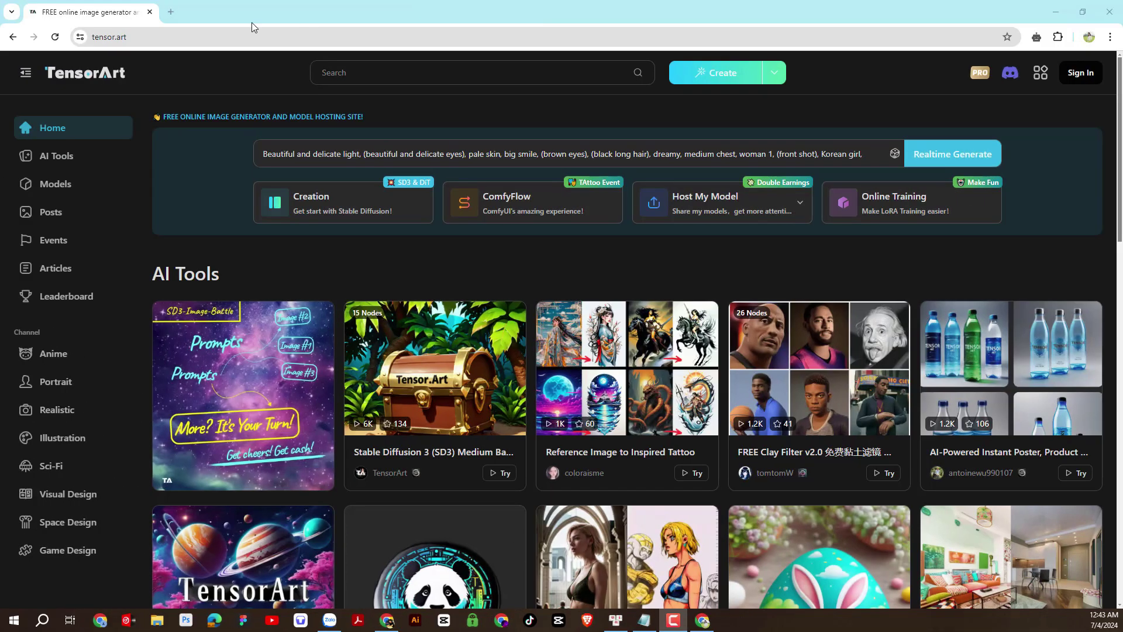
{"action": "left_click", "coordinate": [210, 40]}
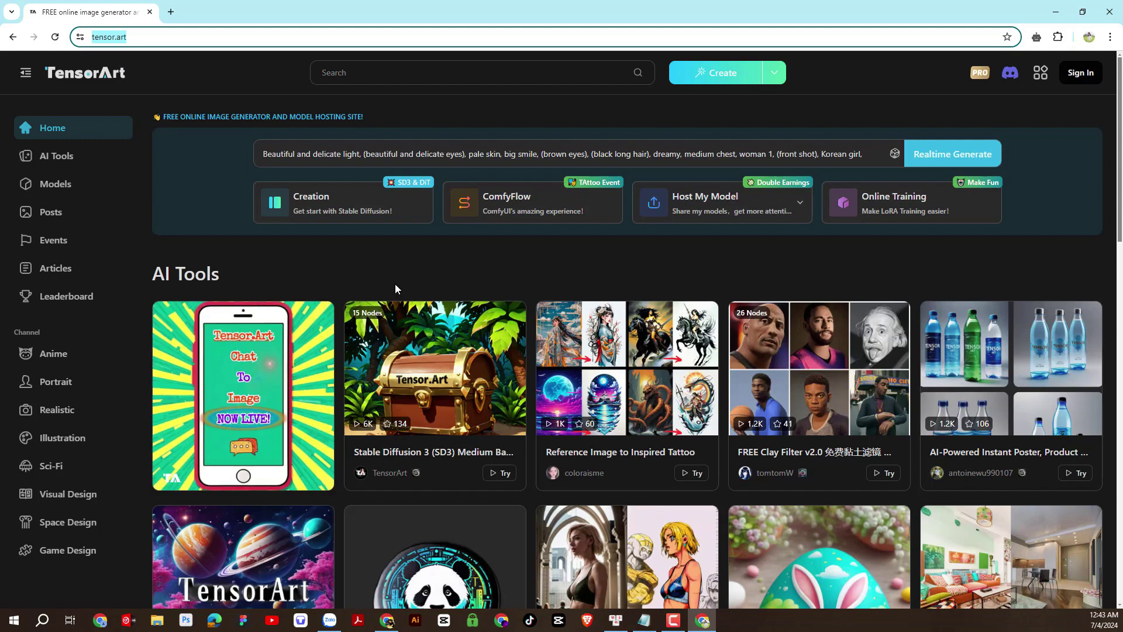
{"action": "scroll", "coordinate": [418, 308], "scroll_direction": "down", "scroll_amount": 2}
{"action": "scroll", "coordinate": [417, 308], "scroll_direction": "down", "scroll_amount": 1}
{"action": "scroll", "coordinate": [416, 306], "scroll_direction": "up", "scroll_amount": 3}
{"action": "left_click", "coordinate": [399, 36]}
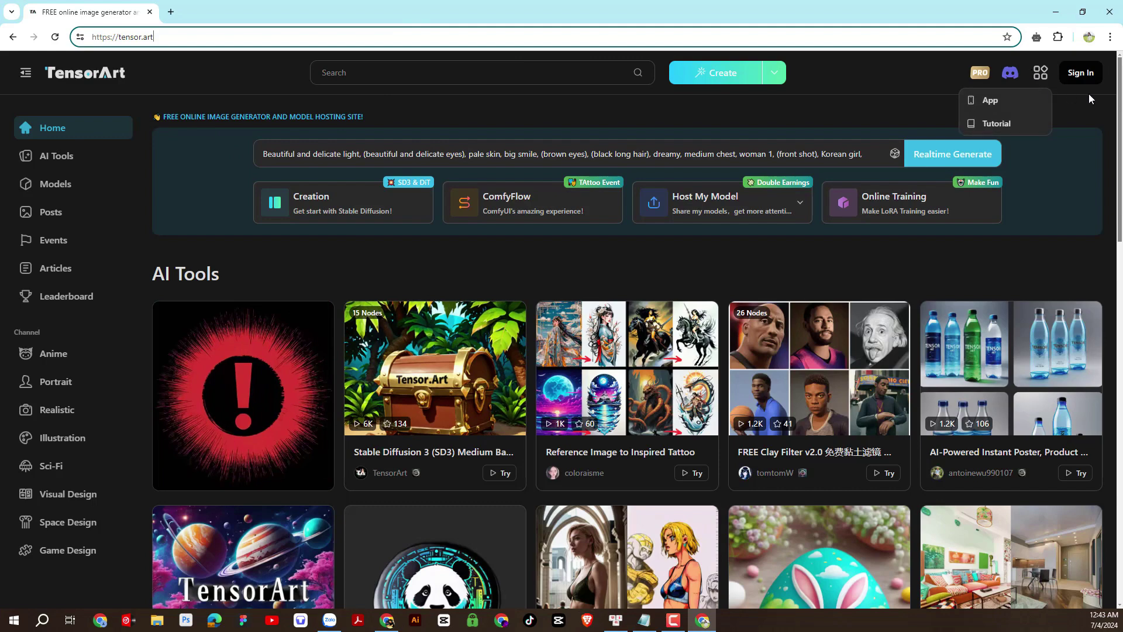
Sign in with the Google account and open the account menu to check the available credits.
{"action": "left_click", "coordinate": [1083, 77]}
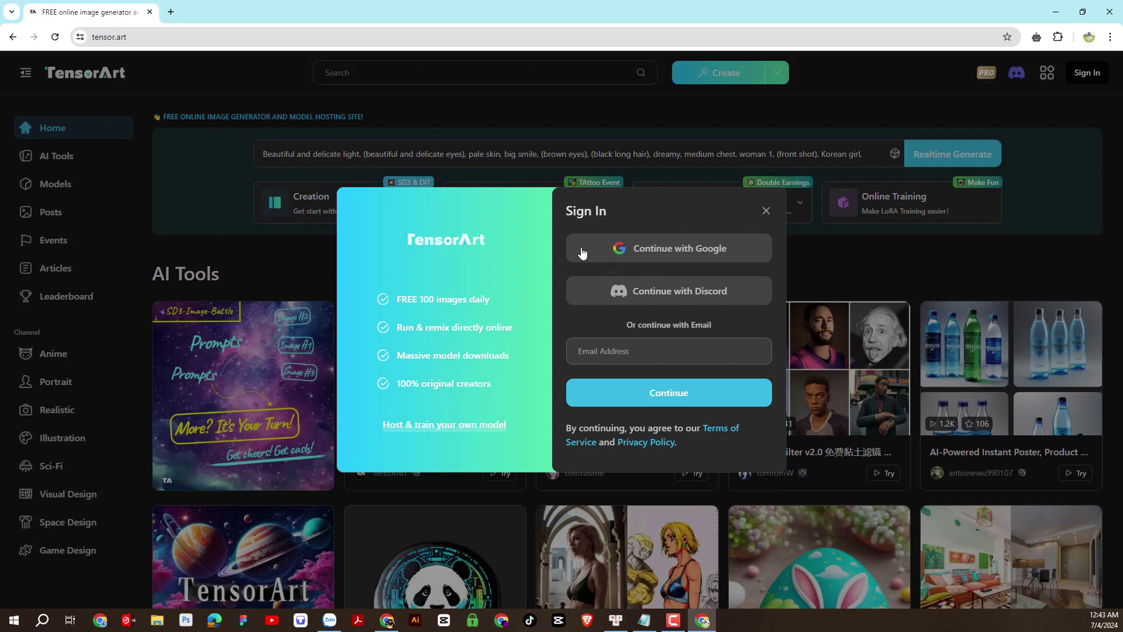
{"action": "left_click", "coordinate": [667, 263]}
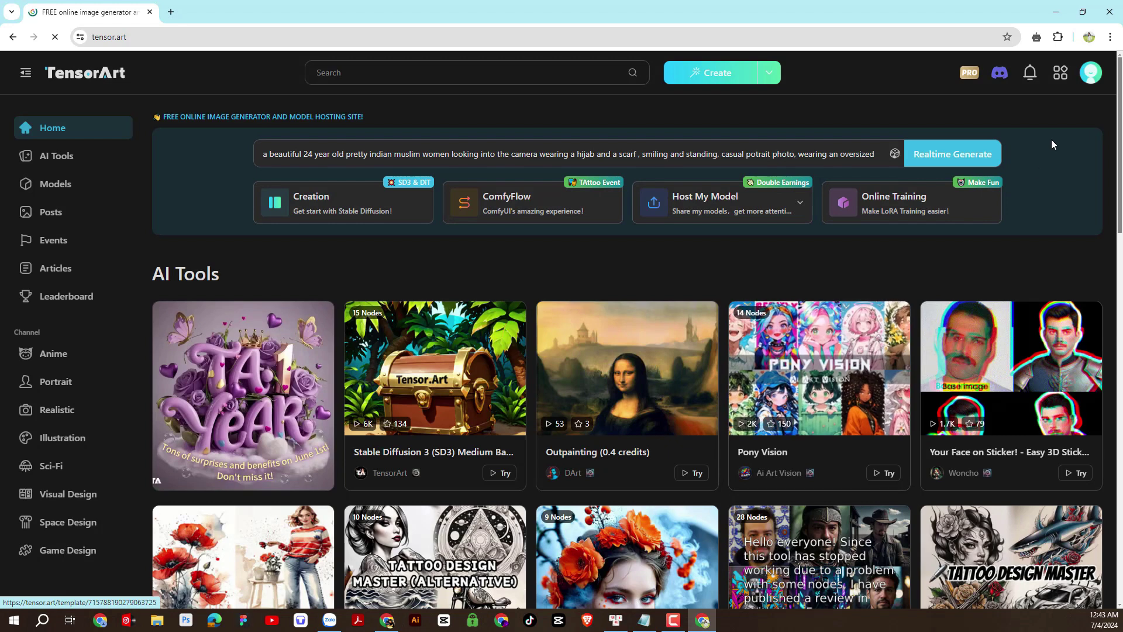
{"action": "left_click", "coordinate": [1090, 72]}
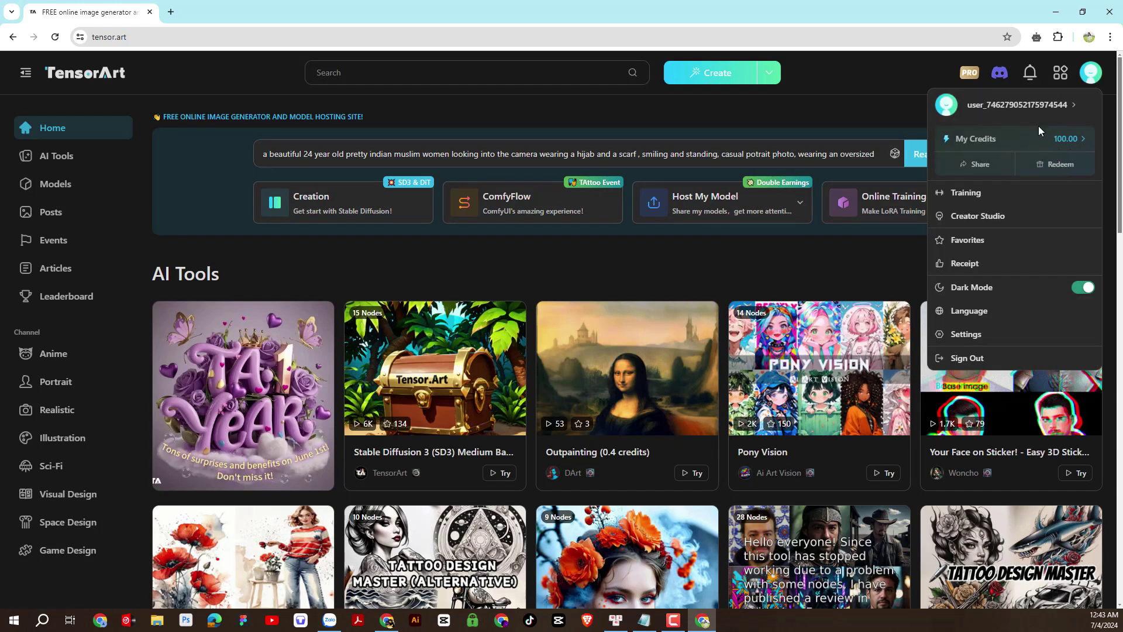
{"action": "mouse_move", "coordinate": [1091, 75]}
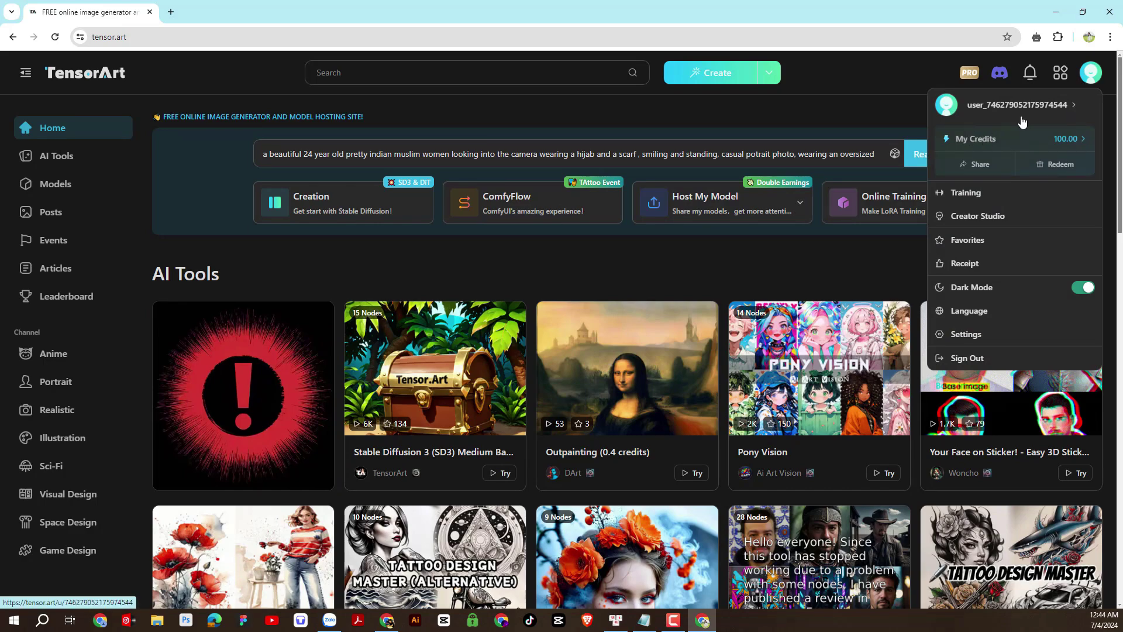
Open the Creation workspace for generating images.
{"action": "scroll", "coordinate": [379, 382], "scroll_direction": "down", "scroll_amount": 8}
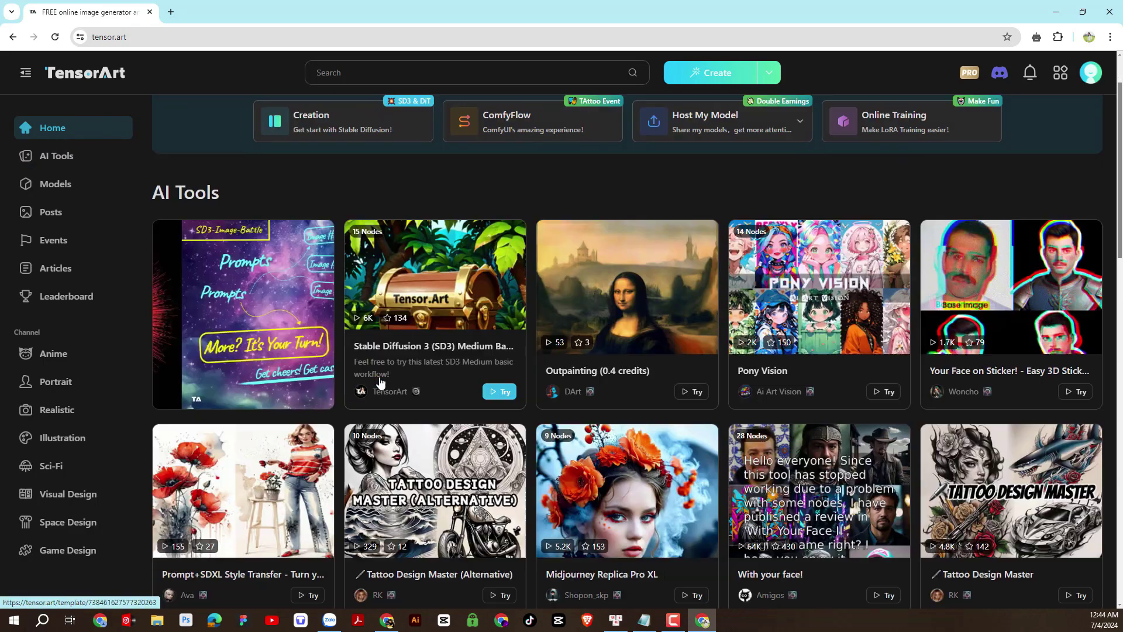
{"action": "scroll", "coordinate": [380, 382], "scroll_direction": "down", "scroll_amount": 8}
{"action": "scroll", "coordinate": [379, 382], "scroll_direction": "up", "scroll_amount": 5}
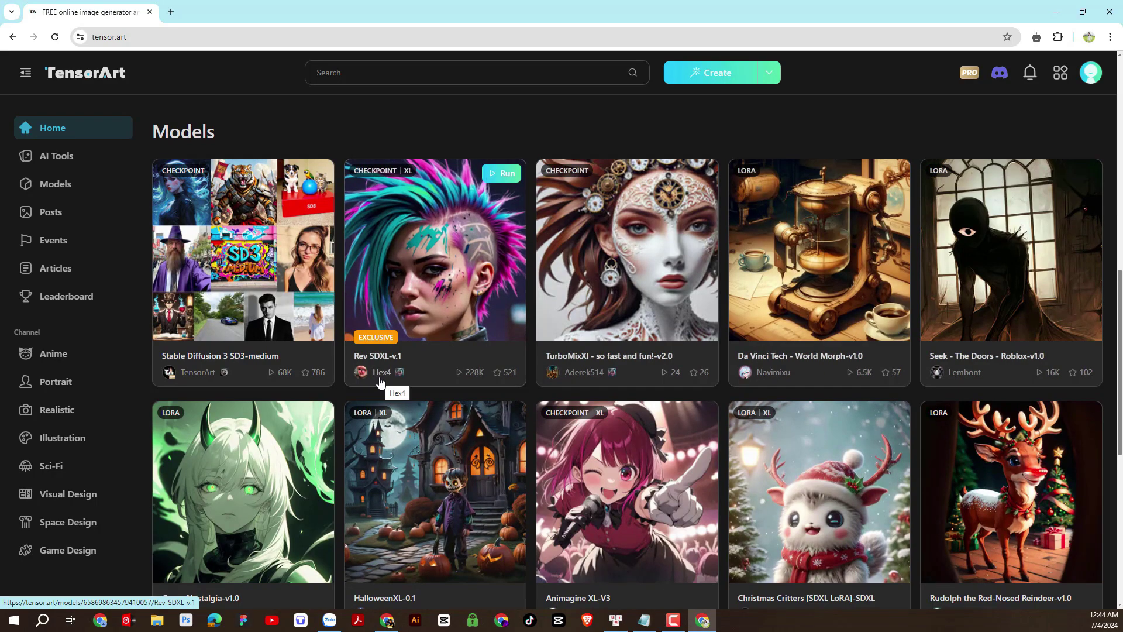
{"action": "scroll", "coordinate": [379, 381], "scroll_direction": "up", "scroll_amount": 10}
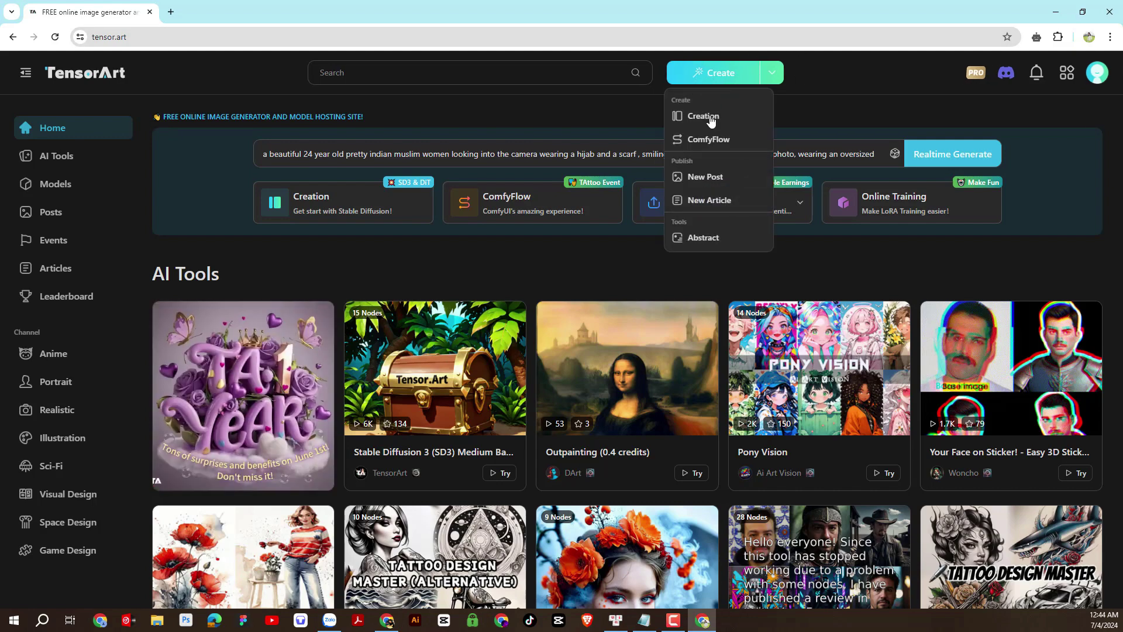
{"action": "left_click", "coordinate": [711, 120]}
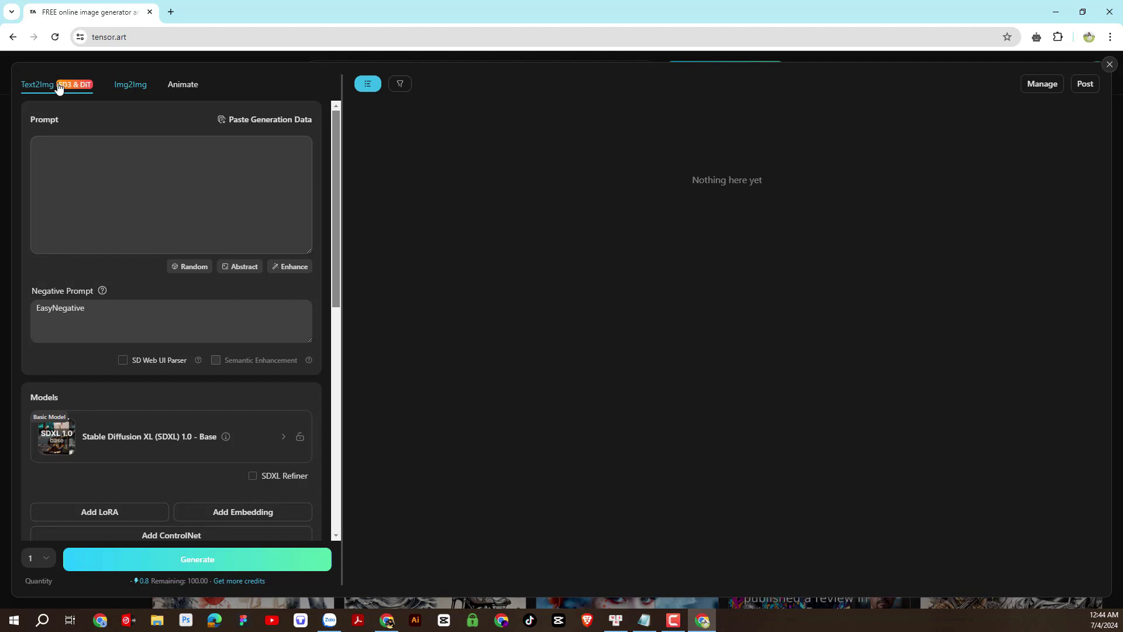
Look at the Img2Img and Animate modes, and return to Text2Img.
{"action": "left_click", "coordinate": [143, 88]}
{"action": "left_click", "coordinate": [186, 87]}
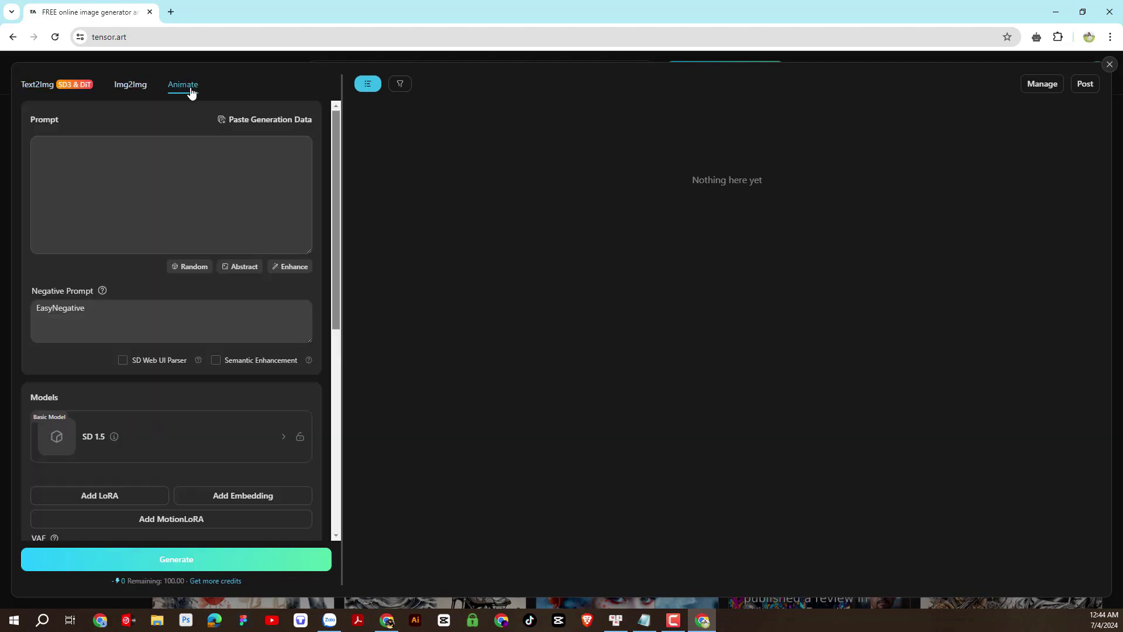
{"action": "left_click", "coordinate": [32, 92]}
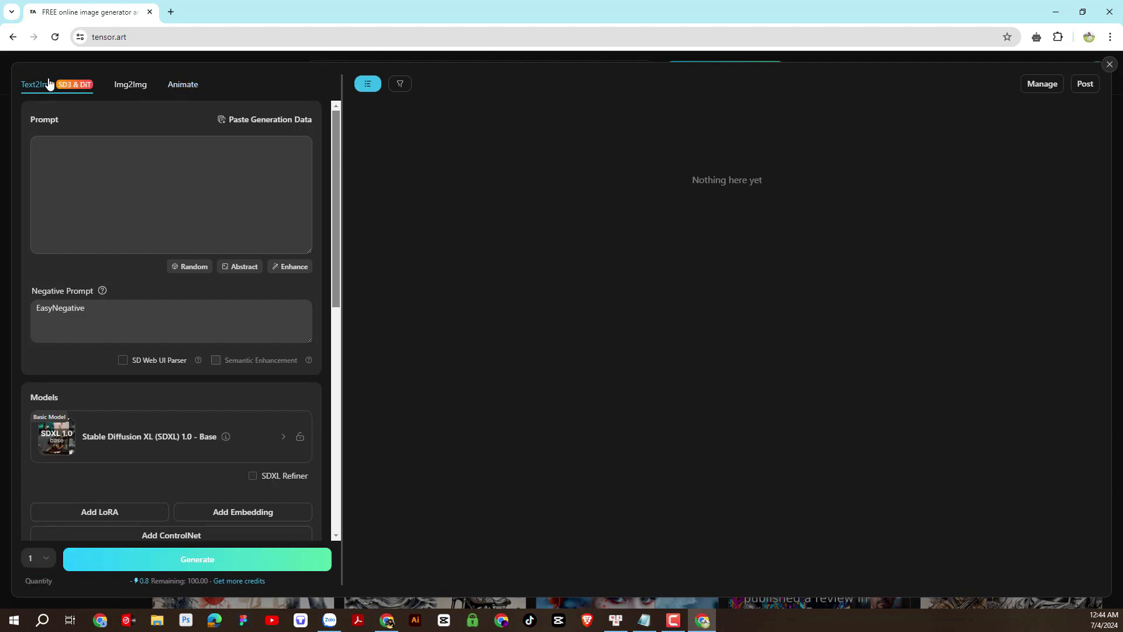
Examine the Prompt and Negative Prompt fields of the Text2Img form.
{"action": "left_click", "coordinate": [70, 176]}
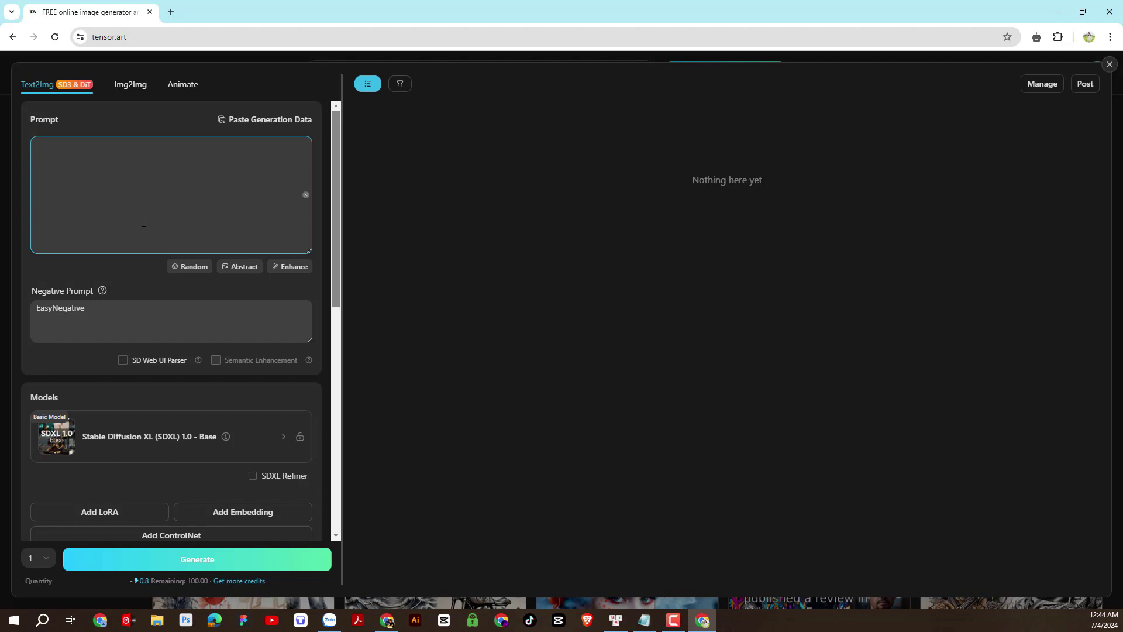
{"action": "left_click", "coordinate": [66, 311]}
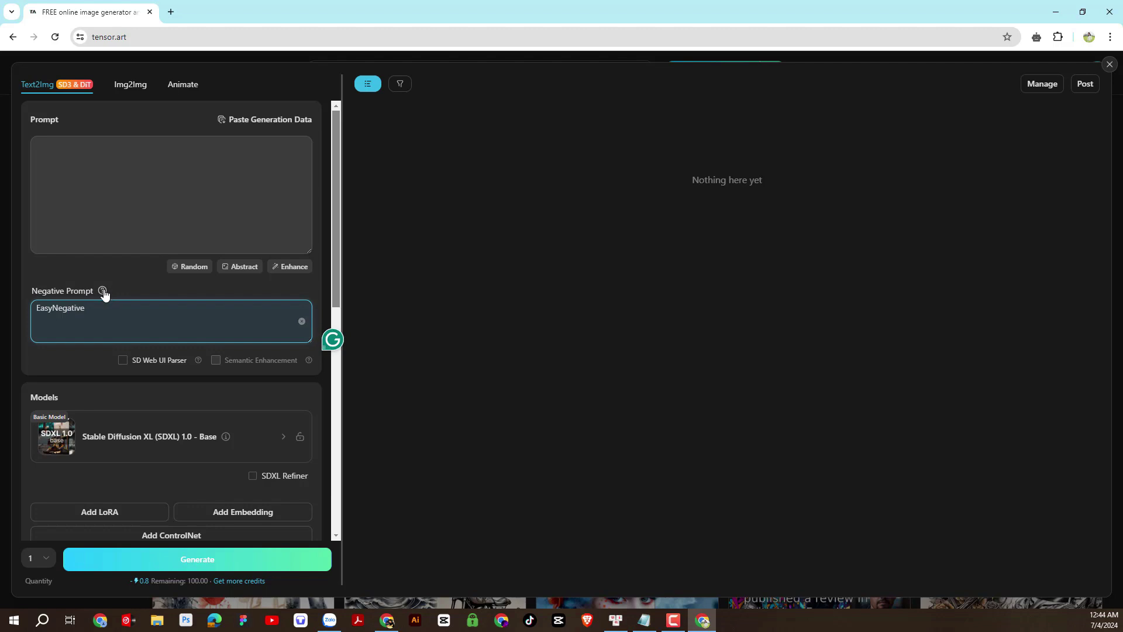
{"action": "mouse_move", "coordinate": [104, 294]}
Open the base model library and look through the models offered under Try Now.
{"action": "scroll", "coordinate": [199, 303], "scroll_direction": "down", "scroll_amount": 3}
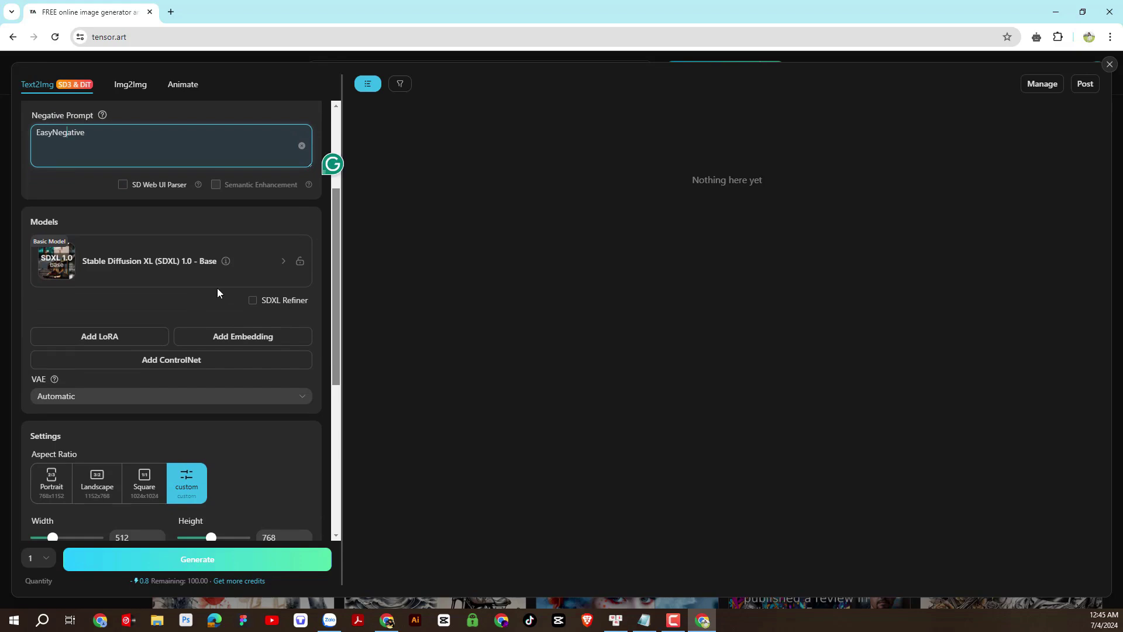
{"action": "left_click", "coordinate": [106, 267]}
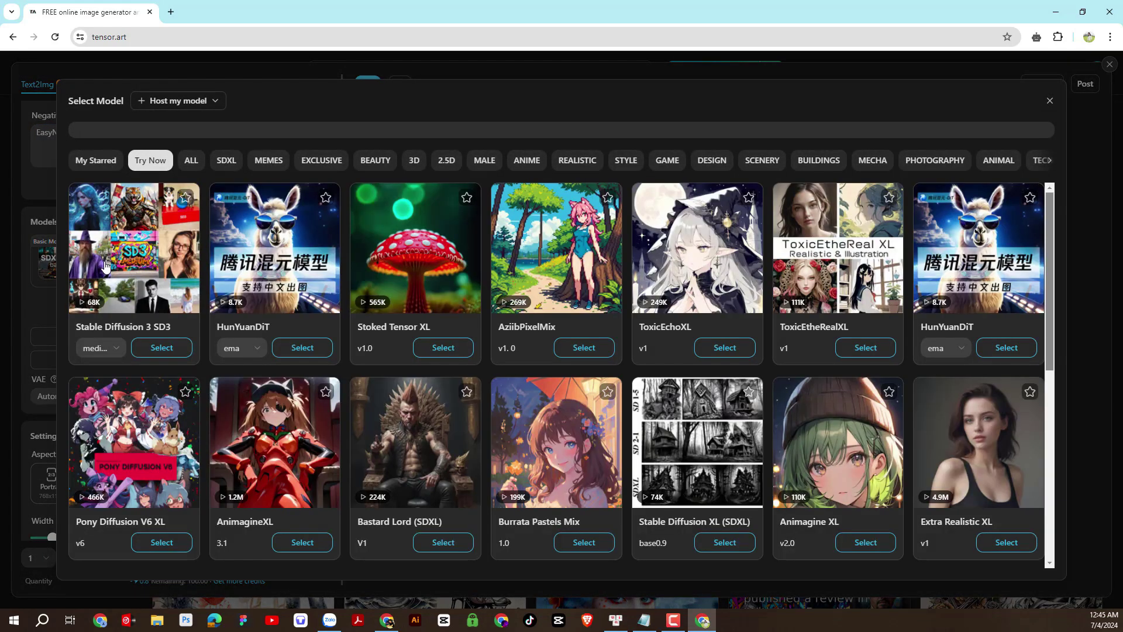
{"action": "key", "text": "Escape"}
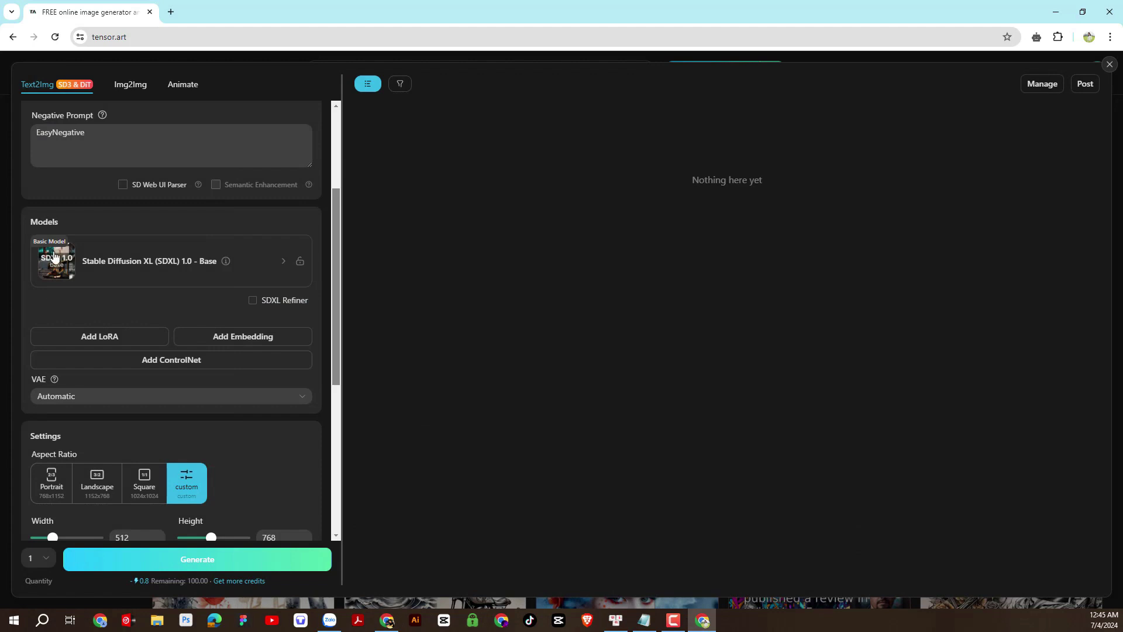
{"action": "left_click_drag", "start_coordinate": [64, 219], "coordinate": [18, 220]}
{"action": "left_click", "coordinate": [284, 261]}
{"action": "scroll", "coordinate": [320, 278], "scroll_direction": "down", "scroll_amount": 10}
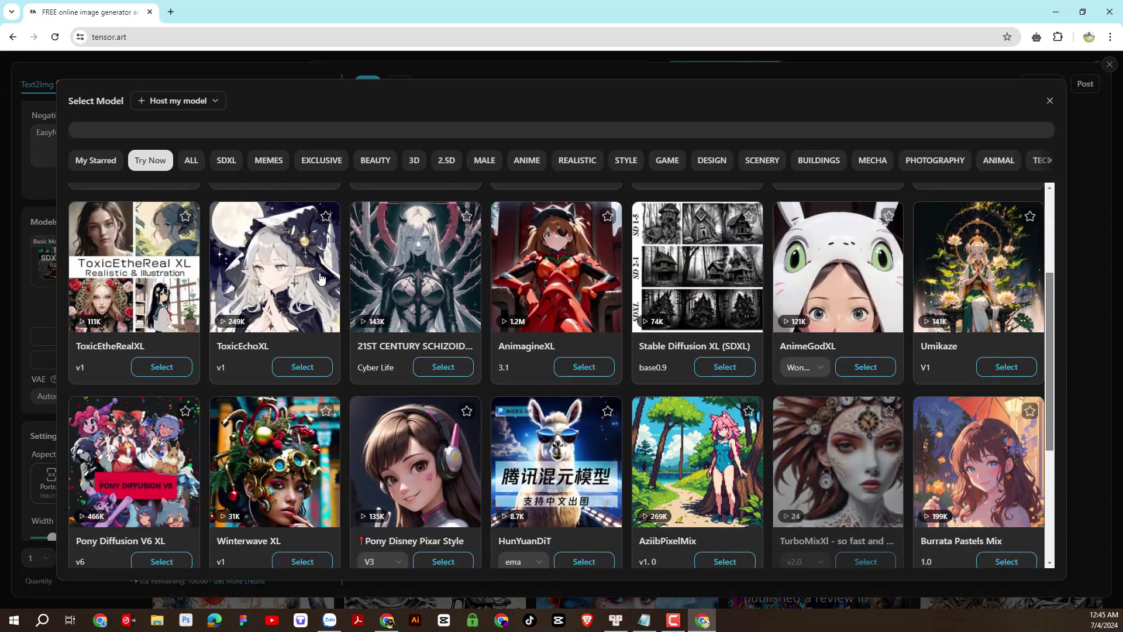
{"action": "scroll", "coordinate": [320, 277], "scroll_direction": "down", "scroll_amount": 10}
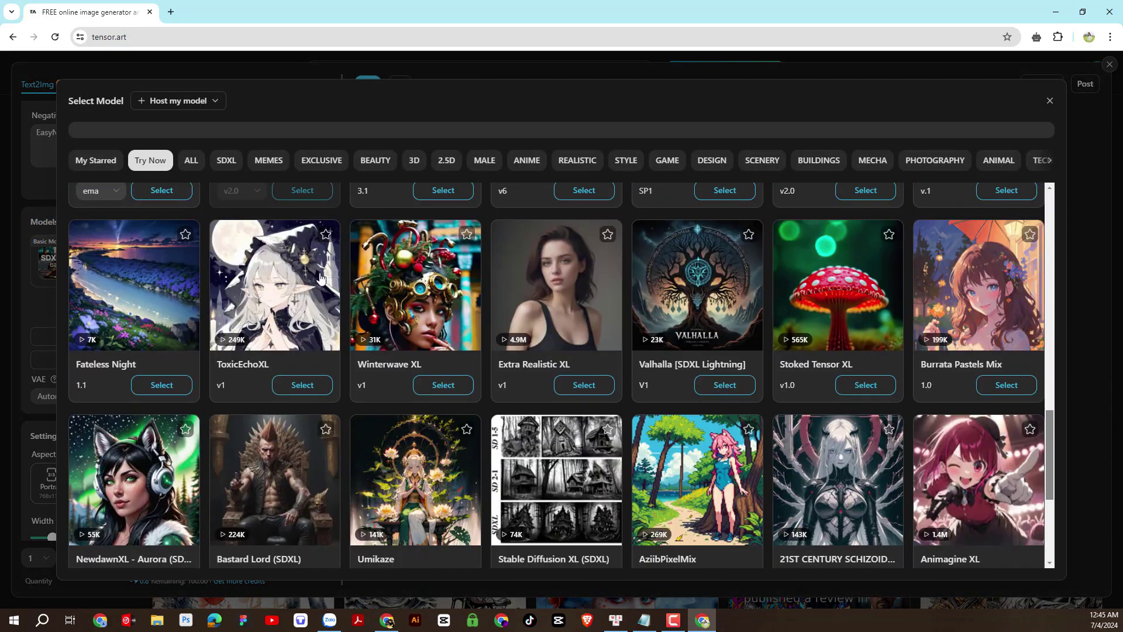
{"action": "scroll", "coordinate": [320, 277], "scroll_direction": "down", "scroll_amount": 8}
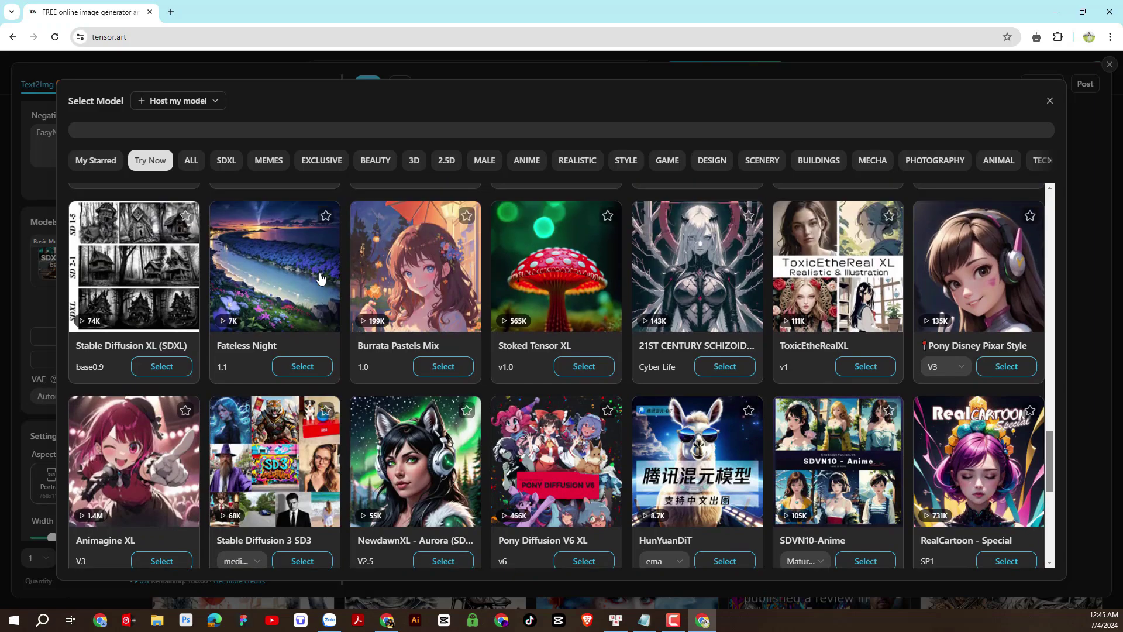
{"action": "scroll", "coordinate": [320, 278], "scroll_direction": "down", "scroll_amount": 5}
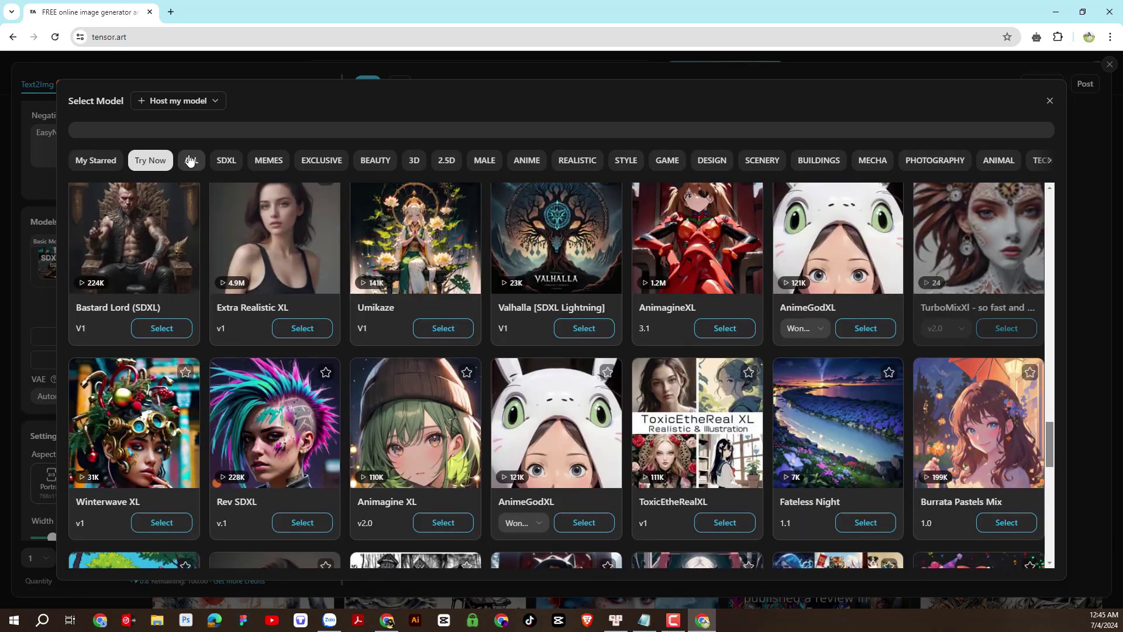
Browse the base models by category from ALL and SDXL through 2.5D, and close the library without choosing one.
{"action": "left_click", "coordinate": [192, 160]}
{"action": "left_click", "coordinate": [222, 165]}
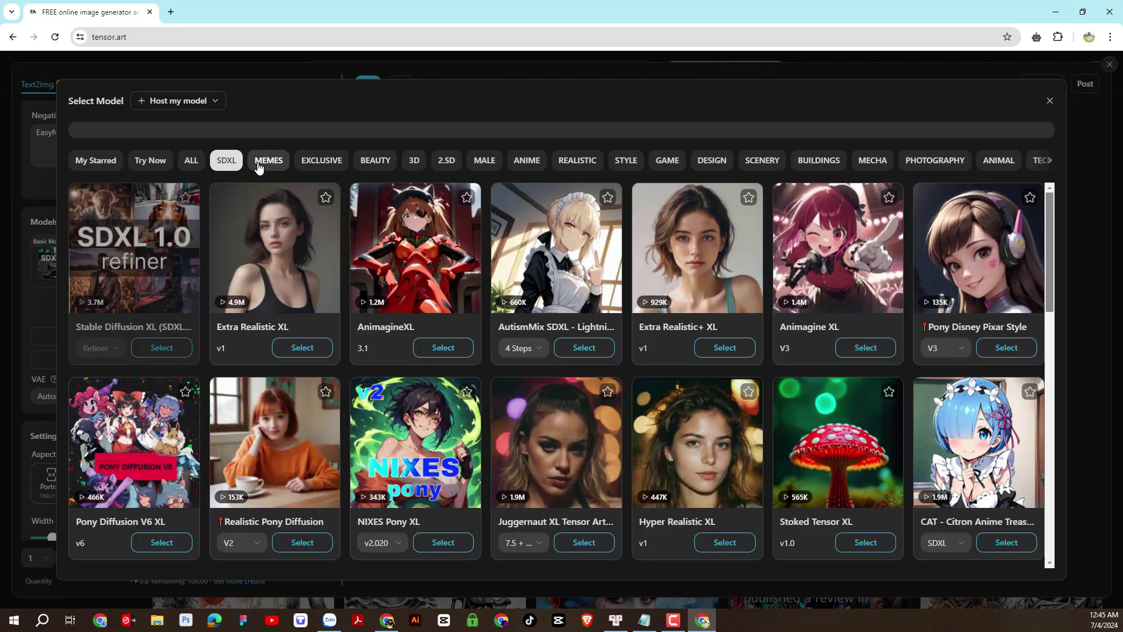
{"action": "left_click", "coordinate": [259, 166]}
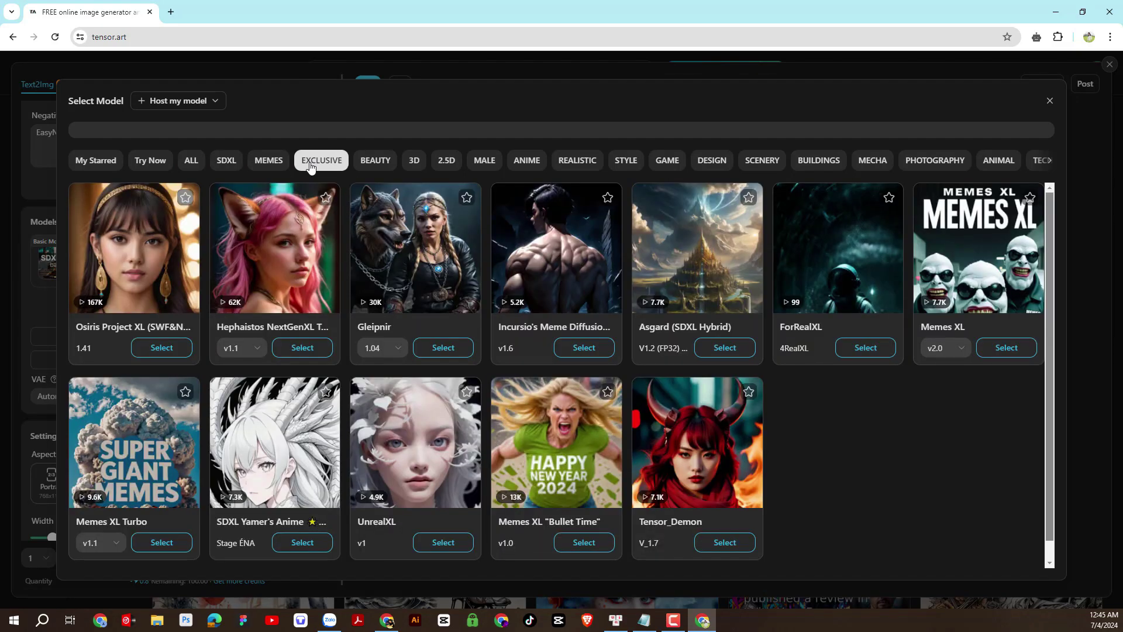
{"action": "left_click", "coordinate": [322, 166]}
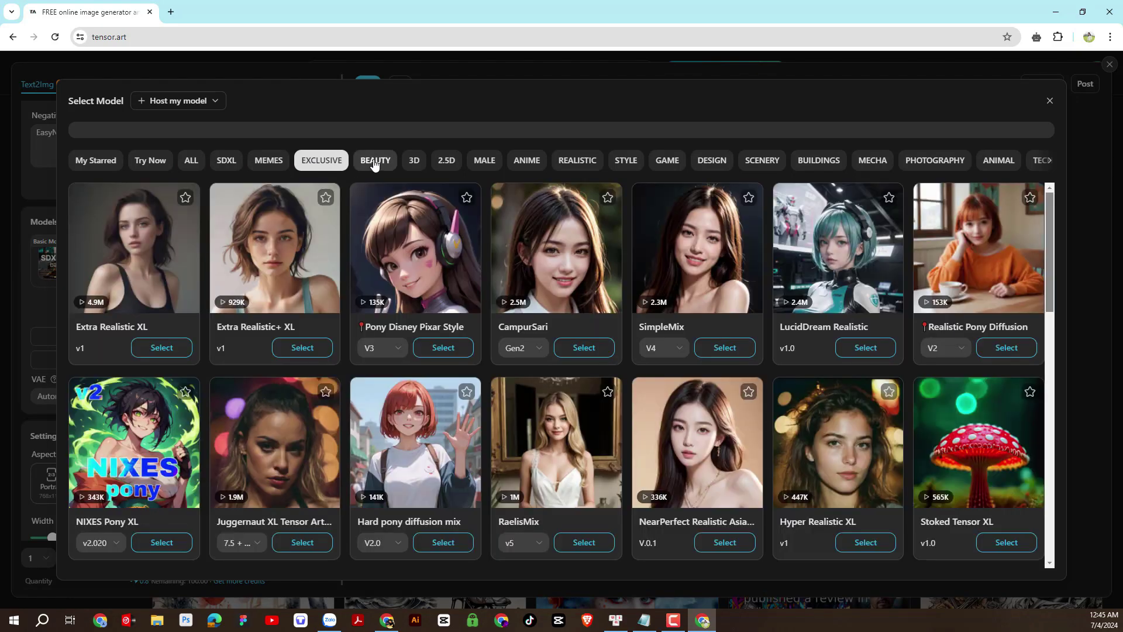
{"action": "left_click", "coordinate": [375, 161]}
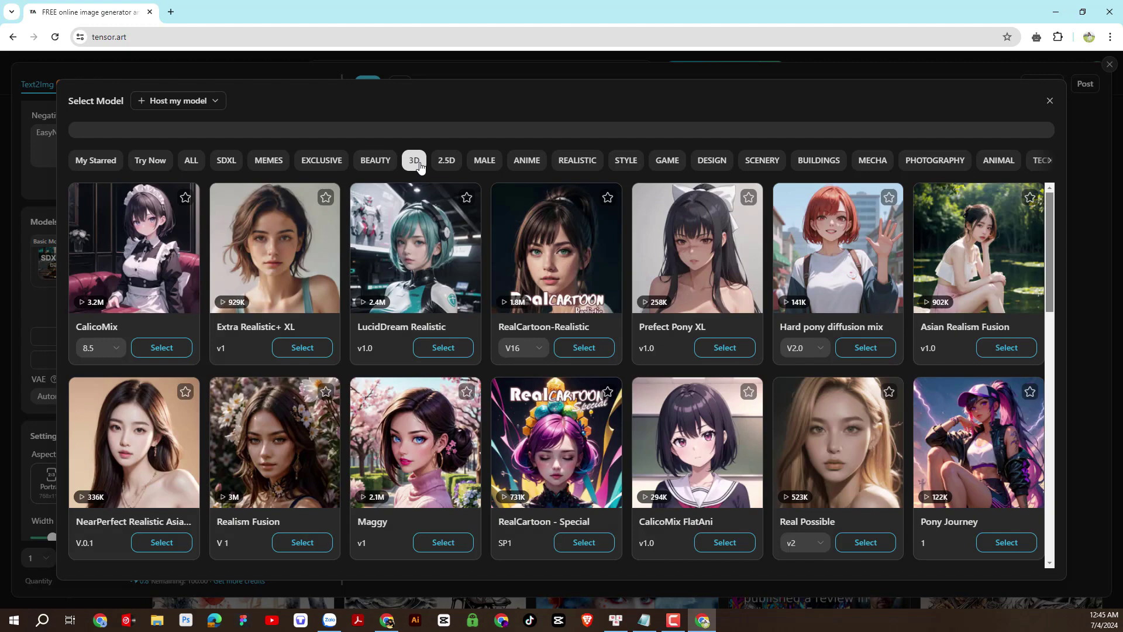
{"action": "left_click", "coordinate": [414, 161]}
{"action": "left_click", "coordinate": [458, 165]}
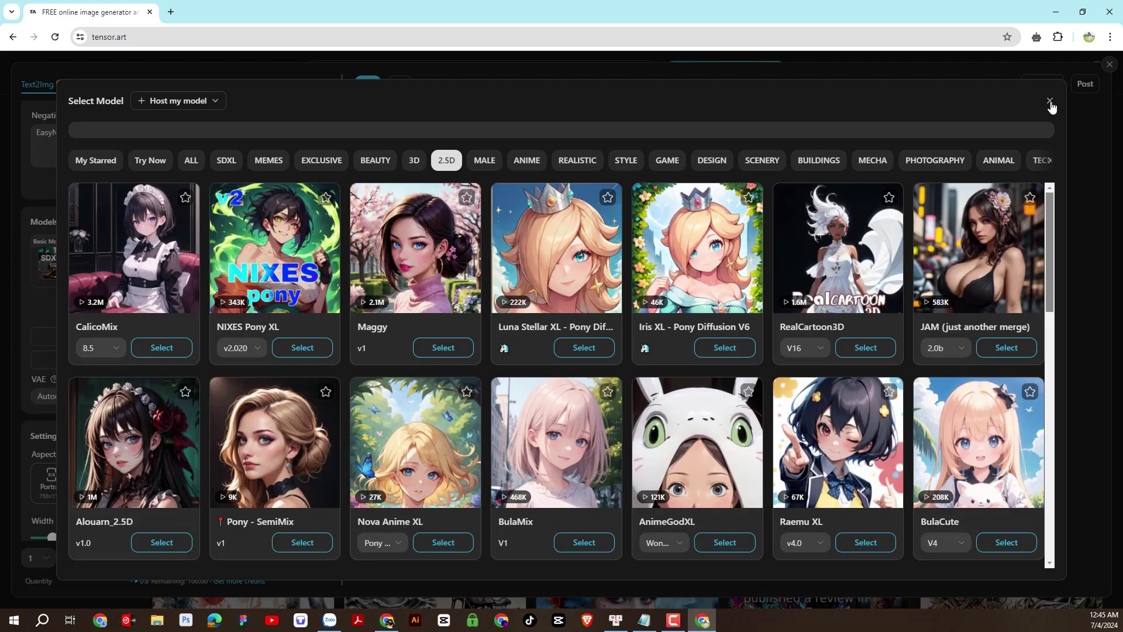
{"action": "left_click", "coordinate": [1051, 103]}
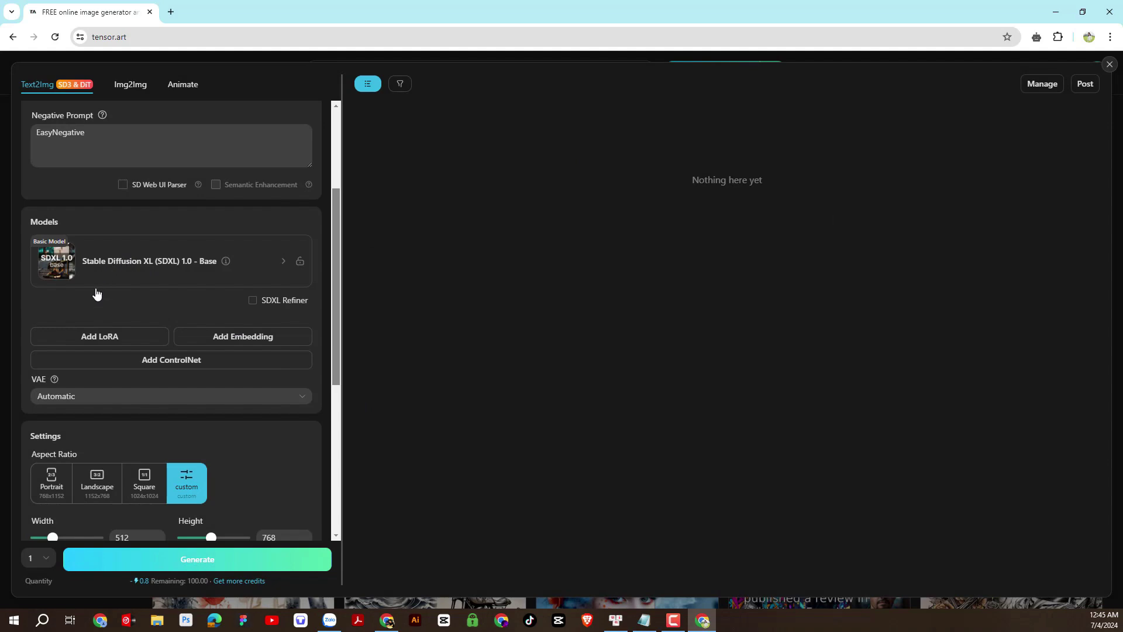
Open the LoRA library, look through the Try Now models and browse the ALL, SDXL, MEMES, BEAUTY and 3D categories.
{"action": "left_click", "coordinate": [114, 344]}
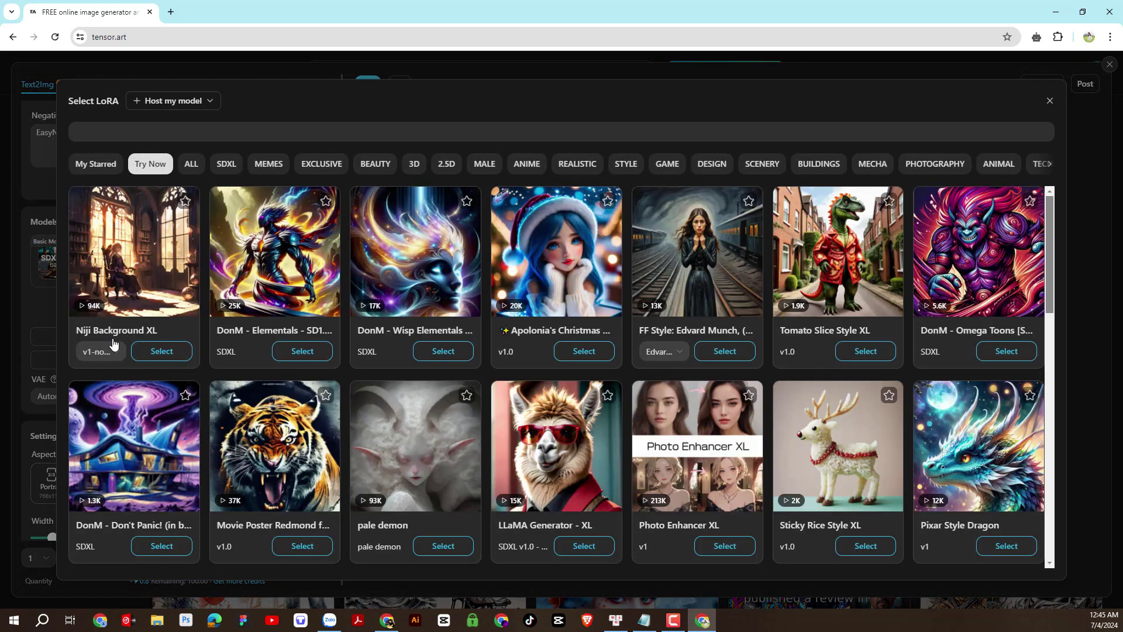
{"action": "scroll", "coordinate": [490, 303], "scroll_direction": "down", "scroll_amount": 9}
{"action": "scroll", "coordinate": [489, 303], "scroll_direction": "down", "scroll_amount": 10}
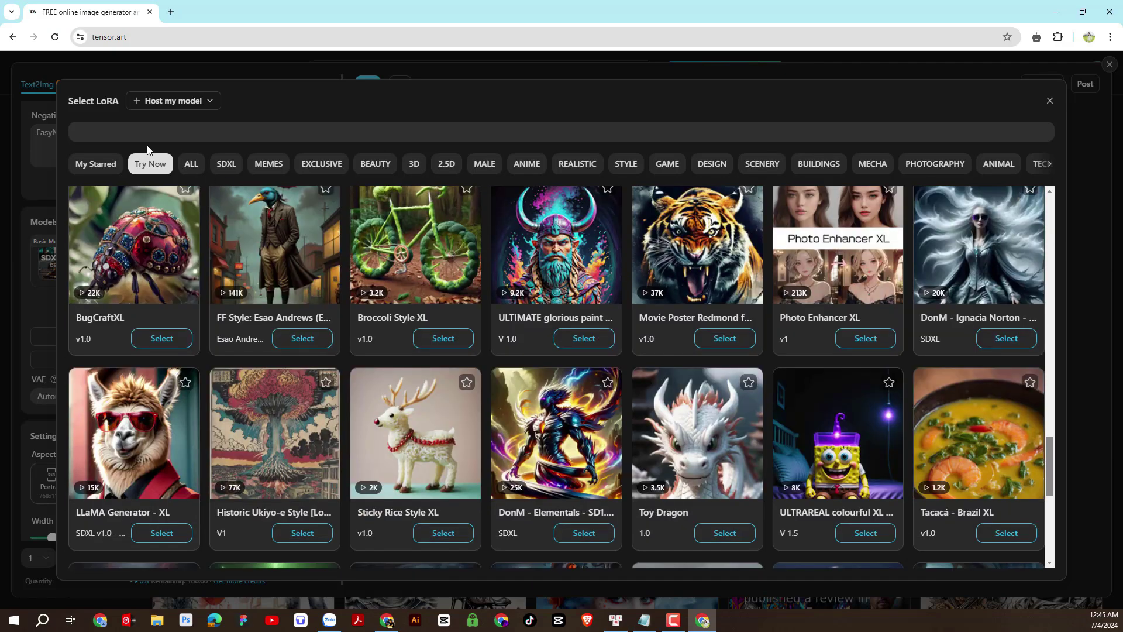
{"action": "left_click", "coordinate": [190, 163]}
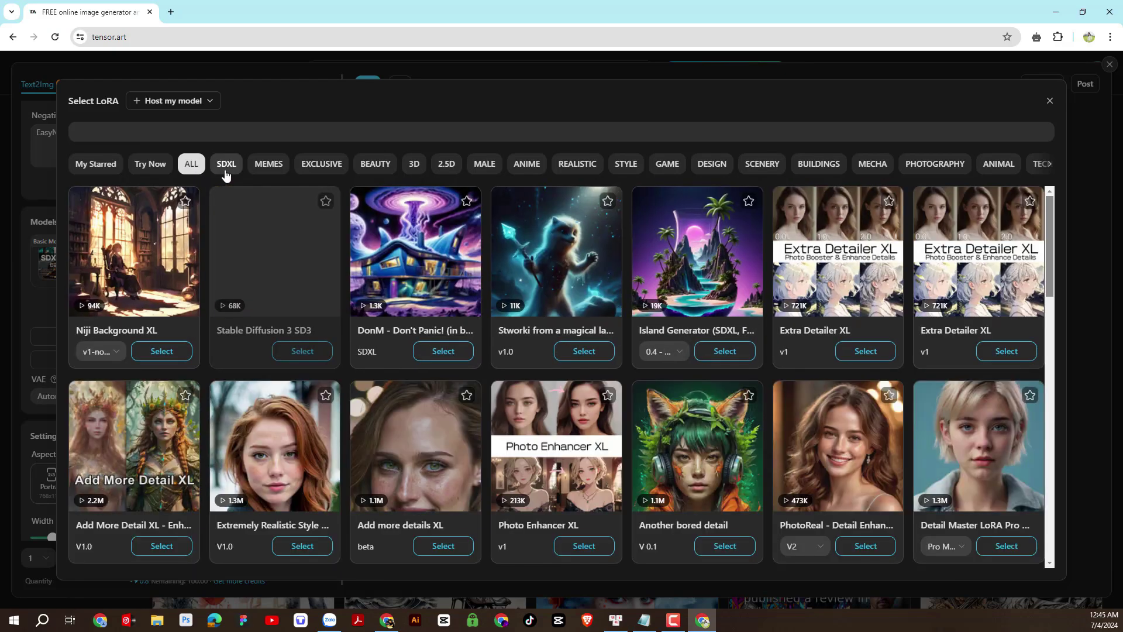
{"action": "left_click", "coordinate": [226, 167]}
{"action": "left_click", "coordinate": [269, 164]}
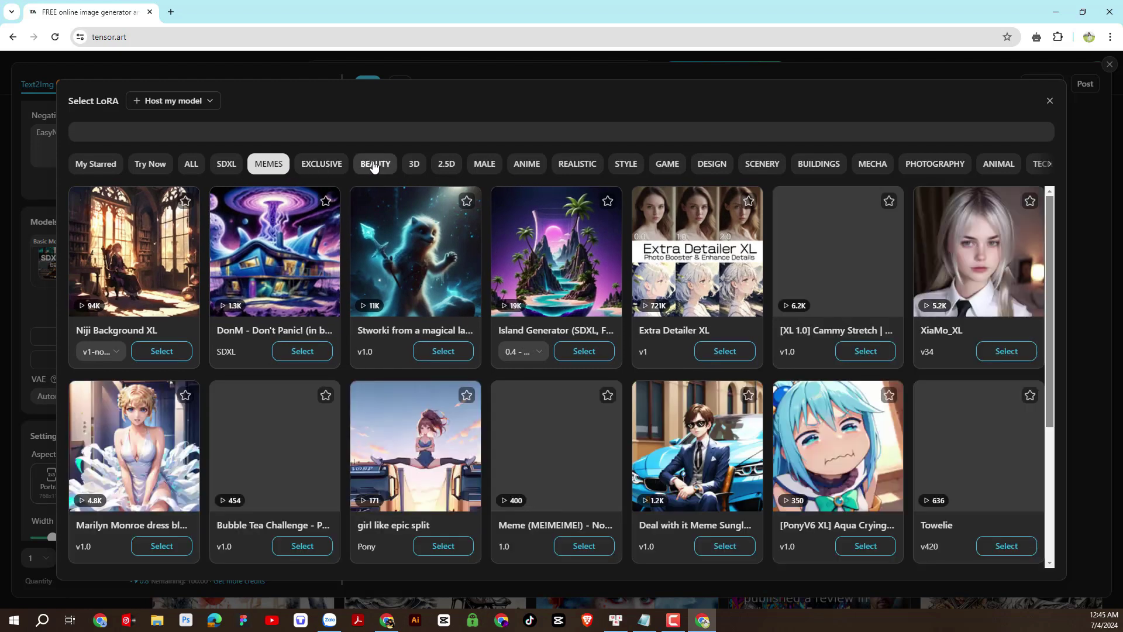
{"action": "left_click", "coordinate": [375, 166]}
{"action": "left_click", "coordinate": [414, 164]}
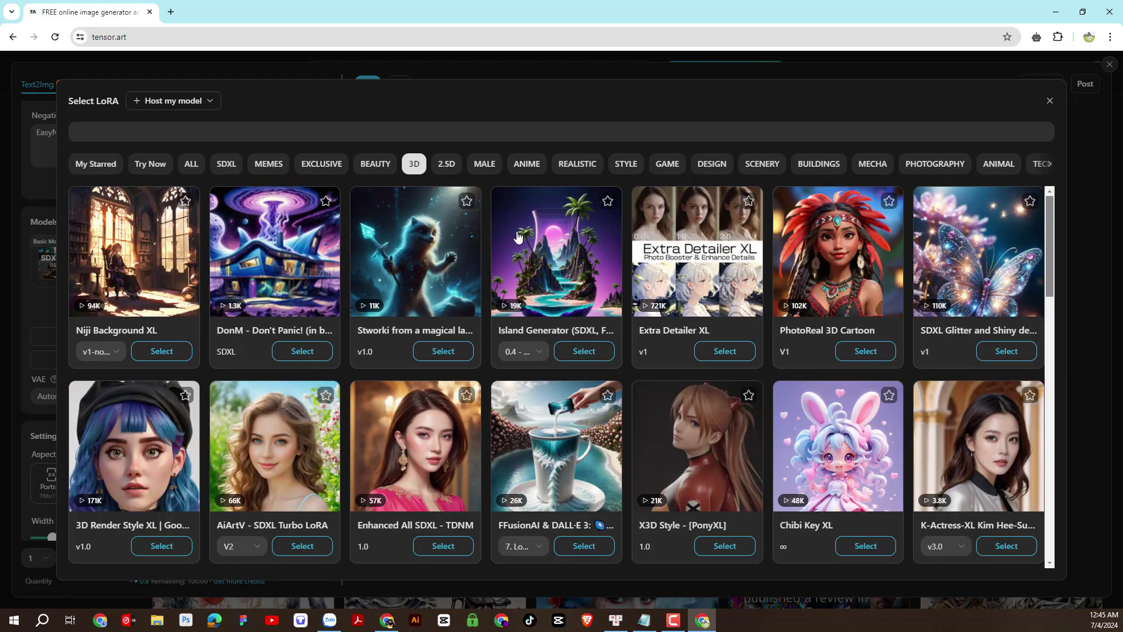
Look through the LoRAs in the 3D category and close the library without choosing one.
{"action": "scroll", "coordinate": [518, 237], "scroll_direction": "down", "scroll_amount": 2}
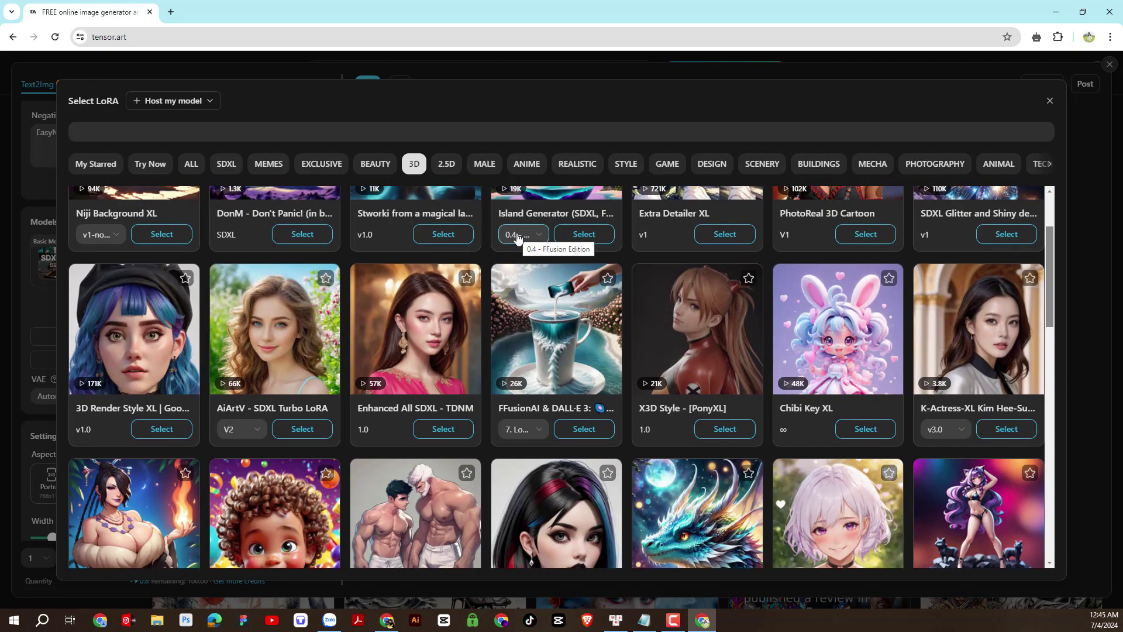
{"action": "scroll", "coordinate": [517, 237], "scroll_direction": "down", "scroll_amount": 1}
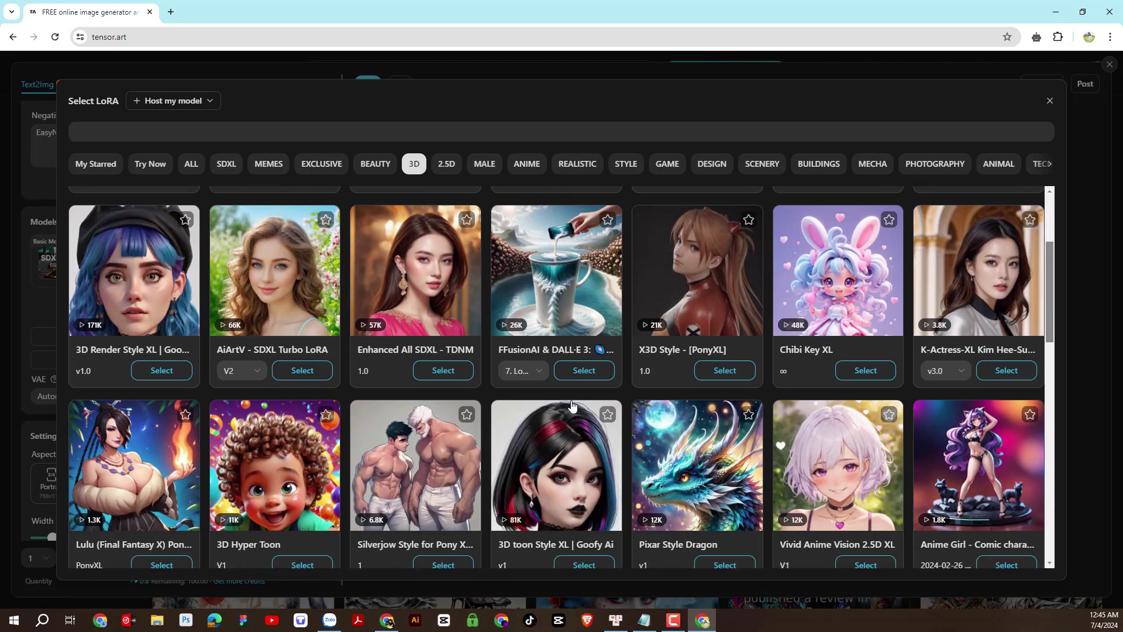
{"action": "scroll", "coordinate": [561, 374], "scroll_direction": "down", "scroll_amount": 4}
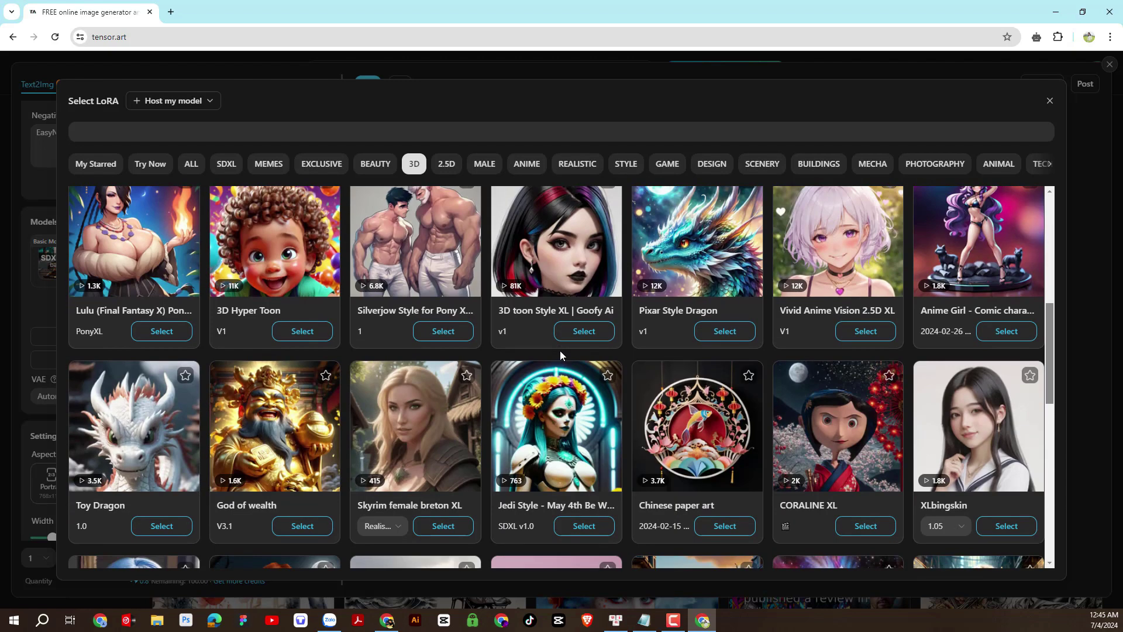
{"action": "scroll", "coordinate": [564, 373], "scroll_direction": "up", "scroll_amount": 3}
{"action": "scroll", "coordinate": [563, 373], "scroll_direction": "up", "scroll_amount": 4}
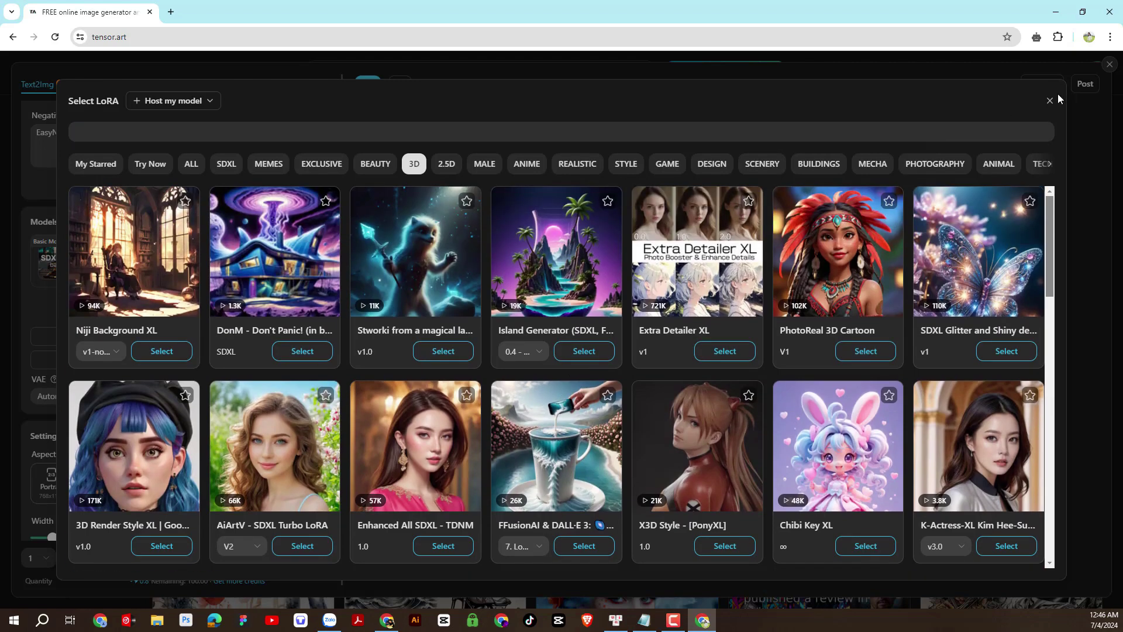
{"action": "left_click", "coordinate": [1050, 101]}
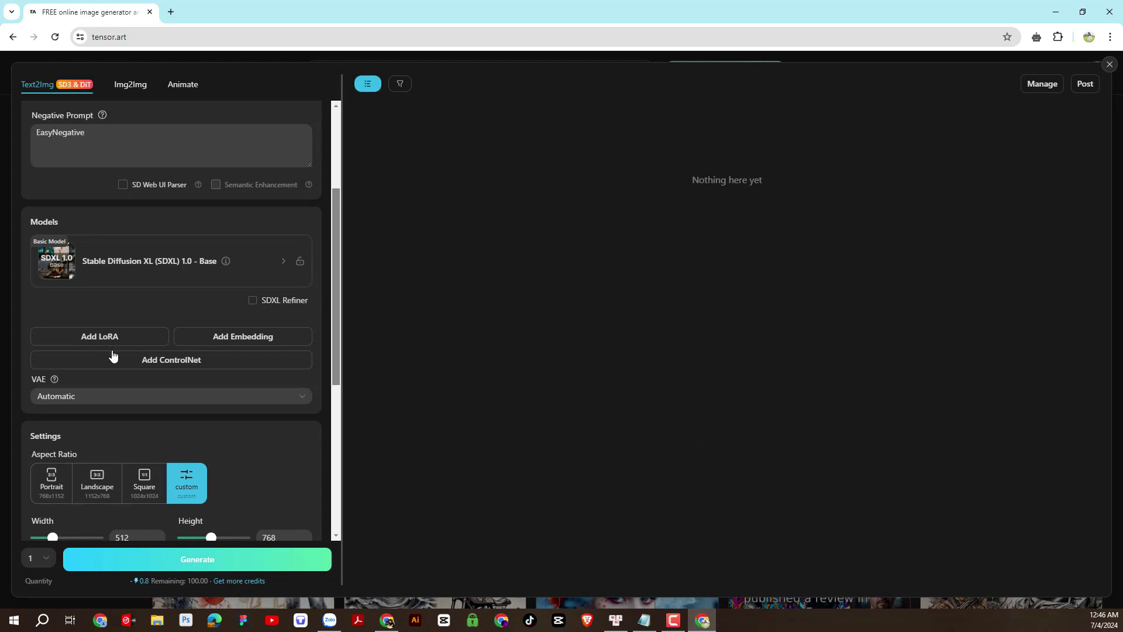
Try the Landscape, Square and custom aspect ratios in the Settings section, and set the aspect ratio to Portrait.
{"action": "scroll", "coordinate": [113, 355], "scroll_direction": "down", "scroll_amount": 2}
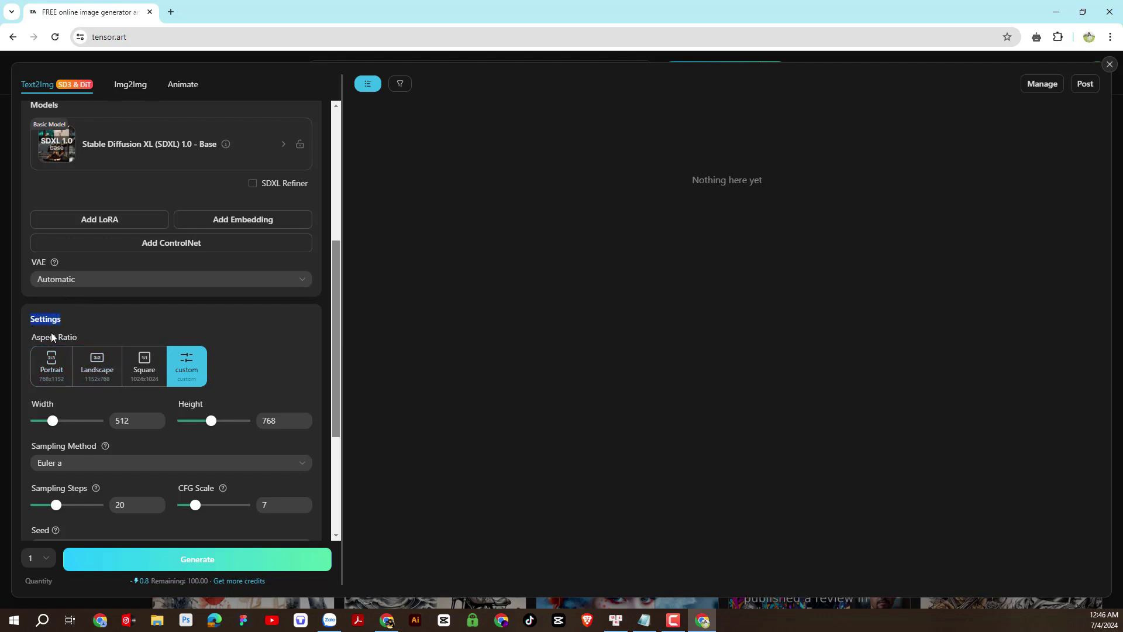
{"action": "left_click", "coordinate": [52, 373]}
{"action": "left_click", "coordinate": [98, 375]}
{"action": "left_click", "coordinate": [147, 377]}
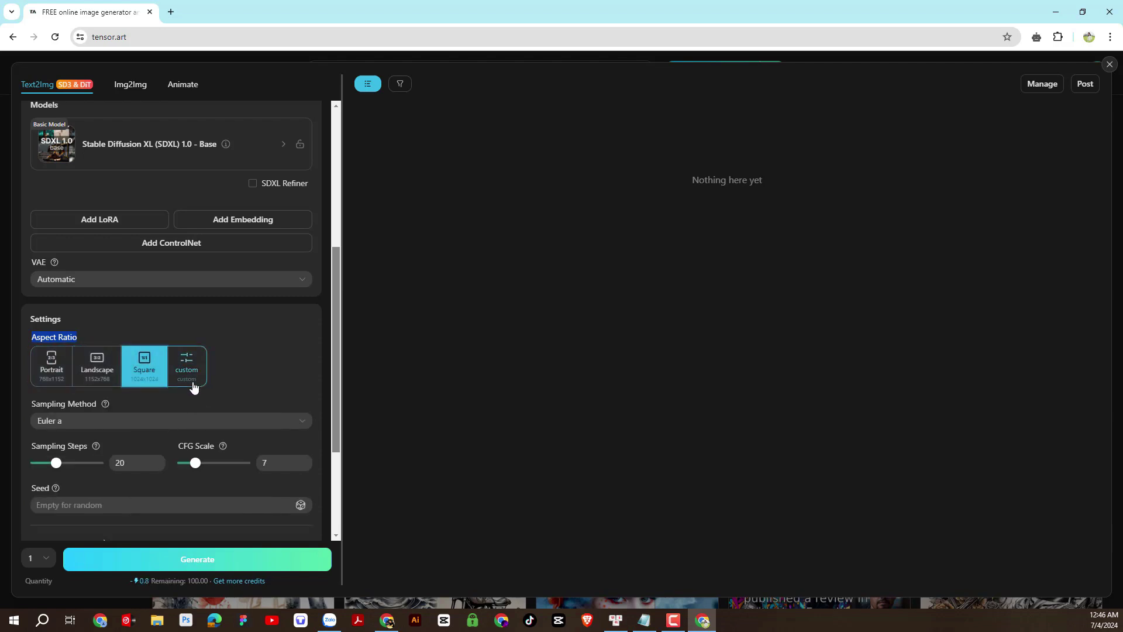
{"action": "left_click", "coordinate": [194, 386]}
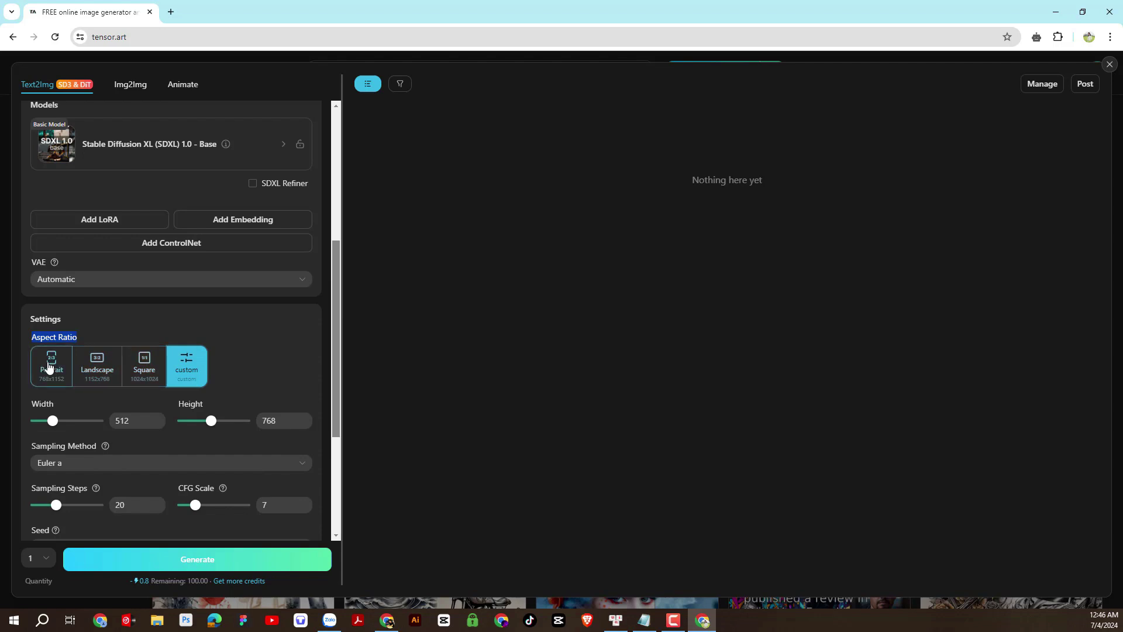
{"action": "left_click", "coordinate": [49, 367]}
{"action": "left_click", "coordinate": [100, 369]}
{"action": "left_click", "coordinate": [145, 369]}
{"action": "left_click", "coordinate": [184, 369]}
{"action": "left_click", "coordinate": [50, 366]}
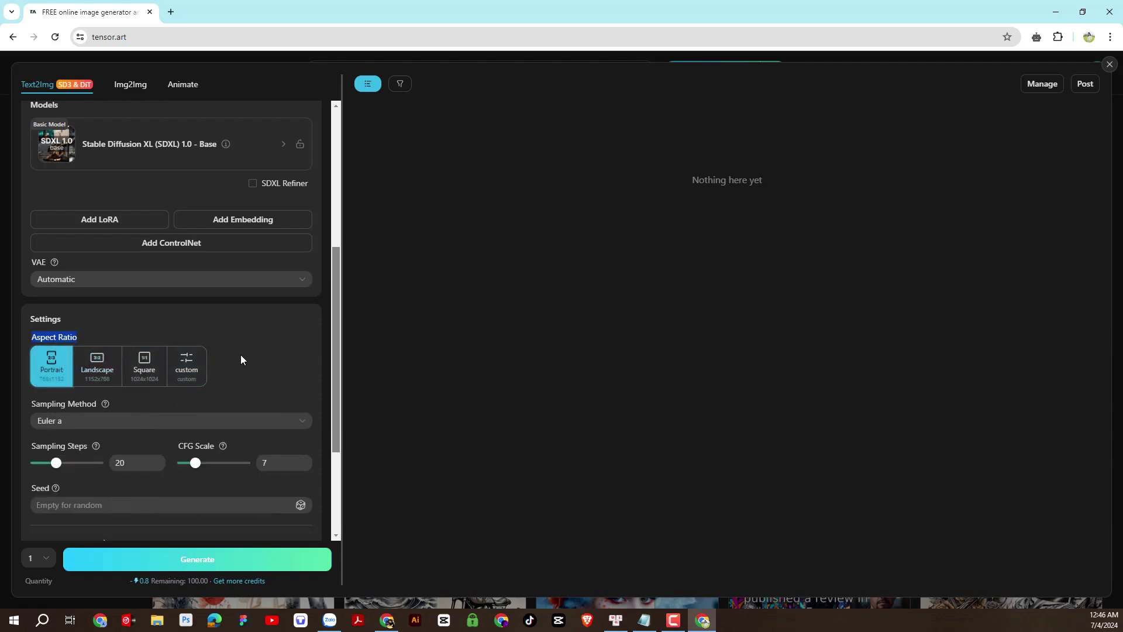
Look at the available sampling methods and close the list, leaving Euler a selected.
{"action": "scroll", "coordinate": [228, 358], "scroll_direction": "down", "scroll_amount": 1}
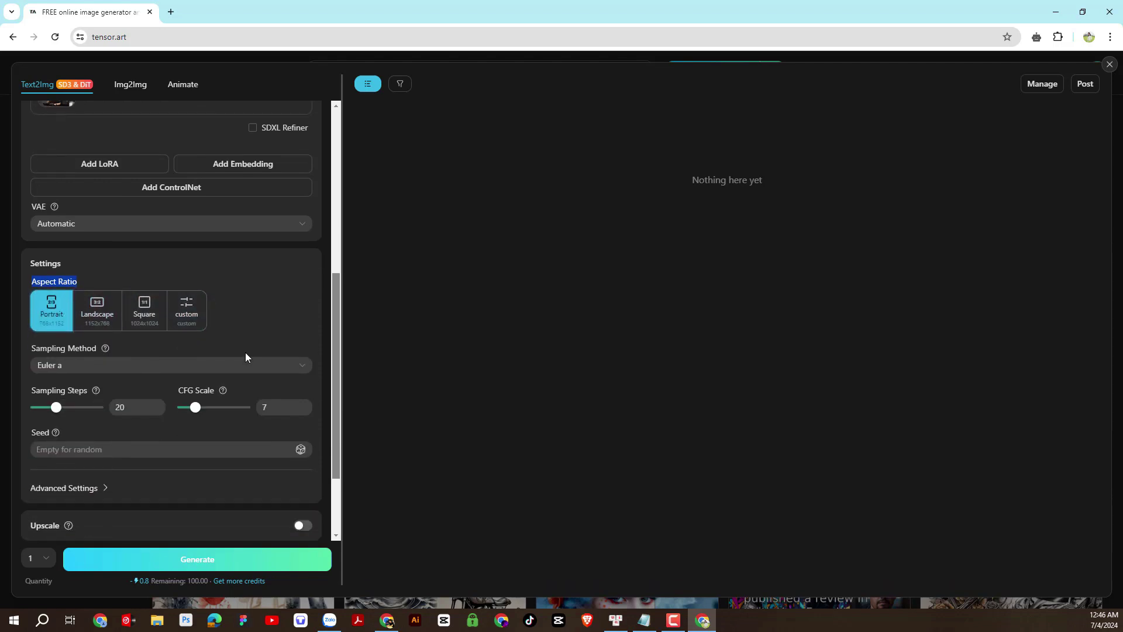
{"action": "left_click", "coordinate": [54, 368]}
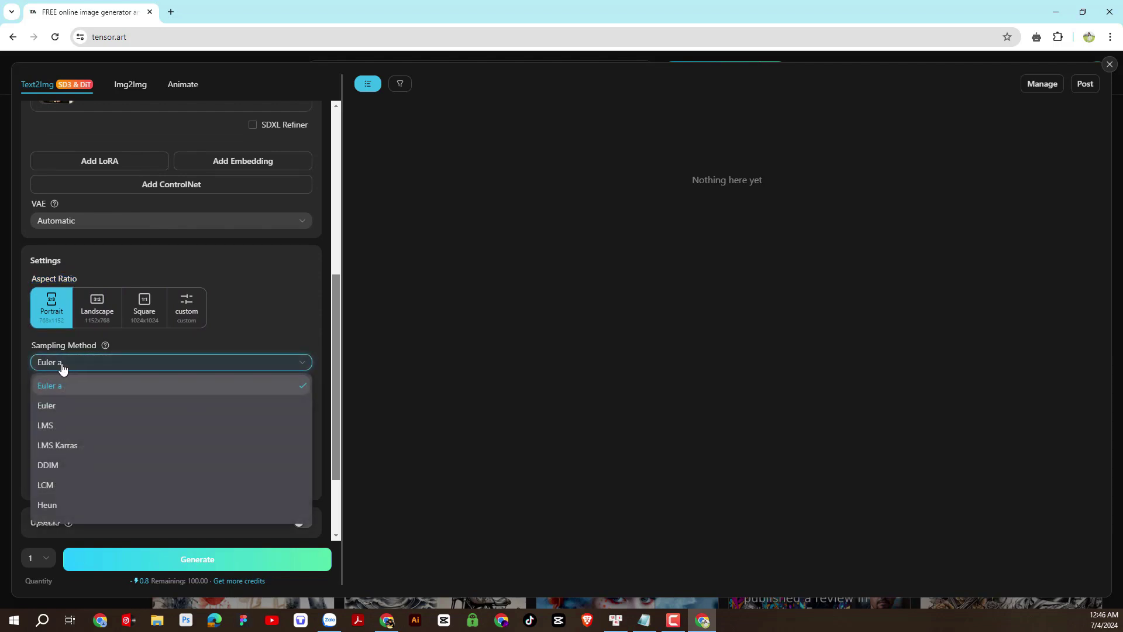
{"action": "left_click", "coordinate": [219, 335]}
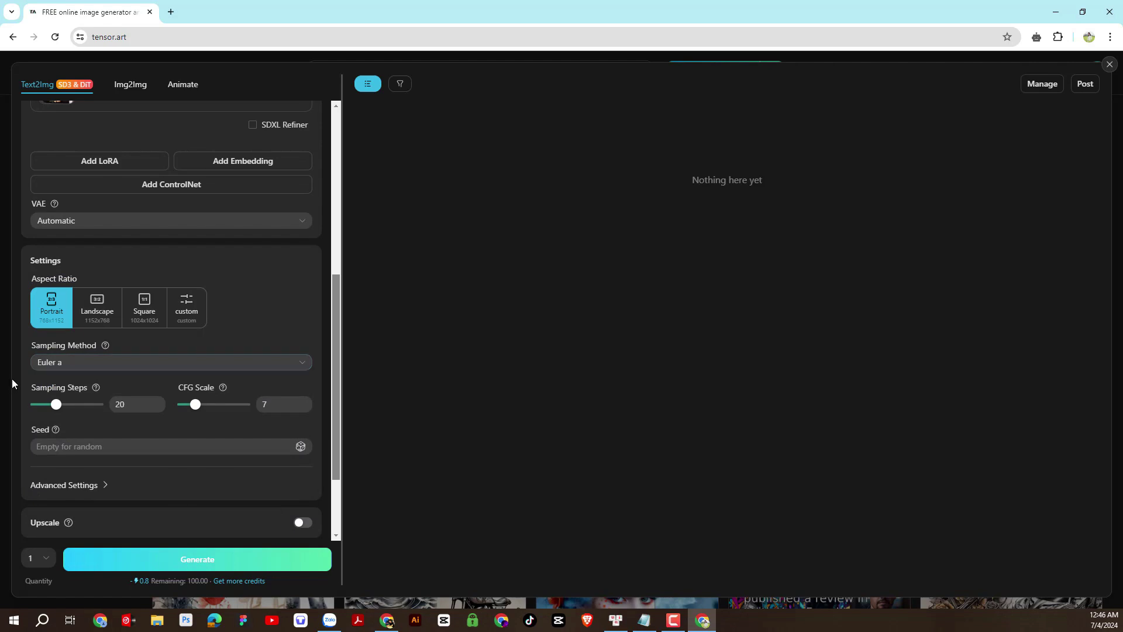
Set the sampling steps to 31.
{"action": "left_click", "coordinate": [123, 406]}
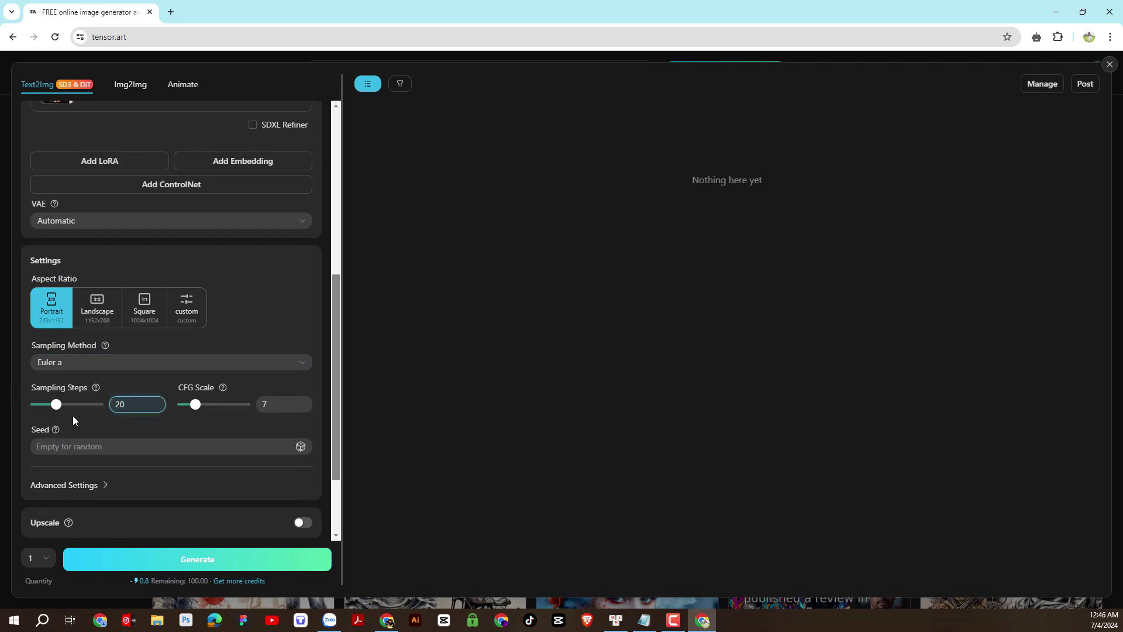
{"action": "mouse_move", "coordinate": [60, 414]}
{"action": "left_mouse_down"}
{"action": "mouse_move", "coordinate": [79, 414]}
{"action": "mouse_move", "coordinate": [64, 416]}
{"action": "left_mouse_up"}
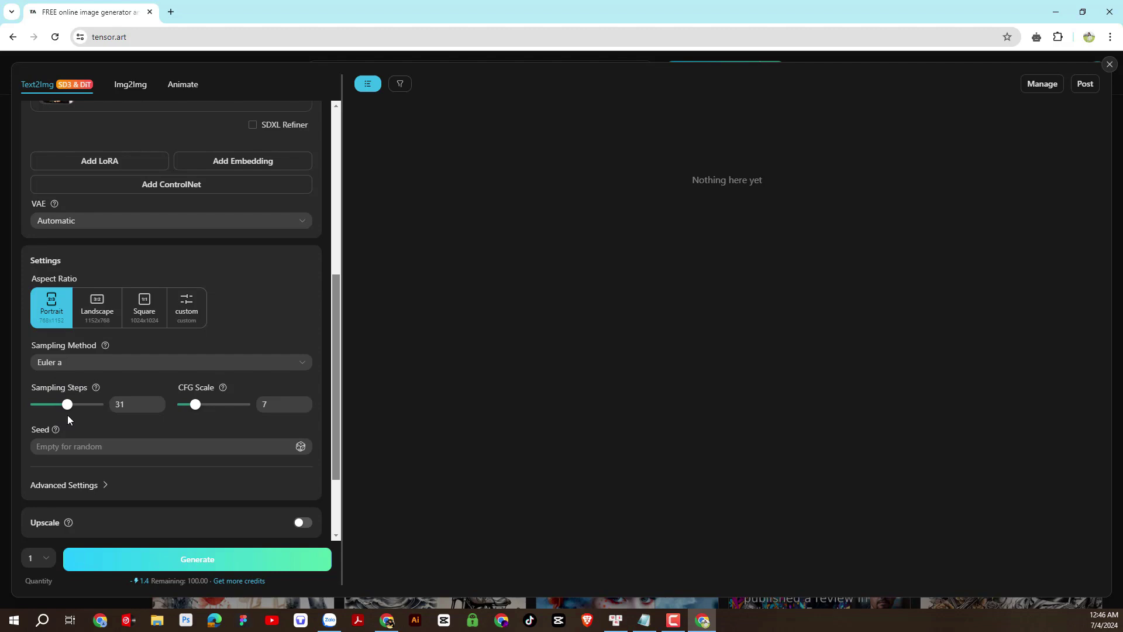
{"action": "left_click", "coordinate": [150, 403]}
Examine the CFG Scale and Seed fields, and switch Upscale on briefly to view its options before switching it off.
{"action": "left_click", "coordinate": [262, 403]}
{"action": "scroll", "coordinate": [270, 398], "scroll_direction": "down", "scroll_amount": 2}
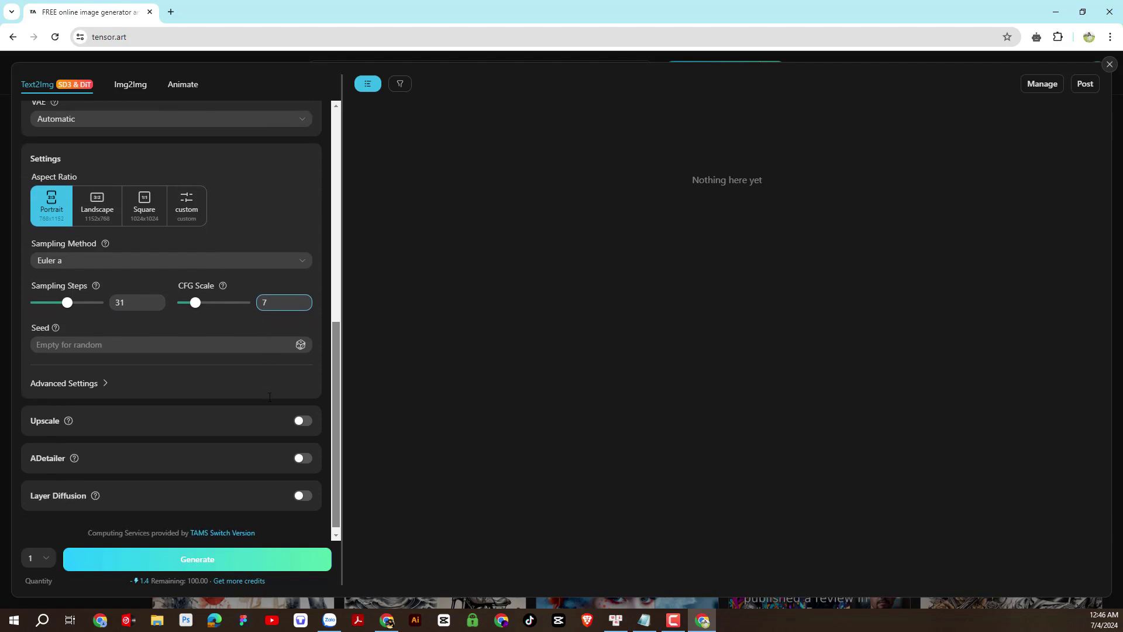
{"action": "left_click", "coordinate": [39, 339]}
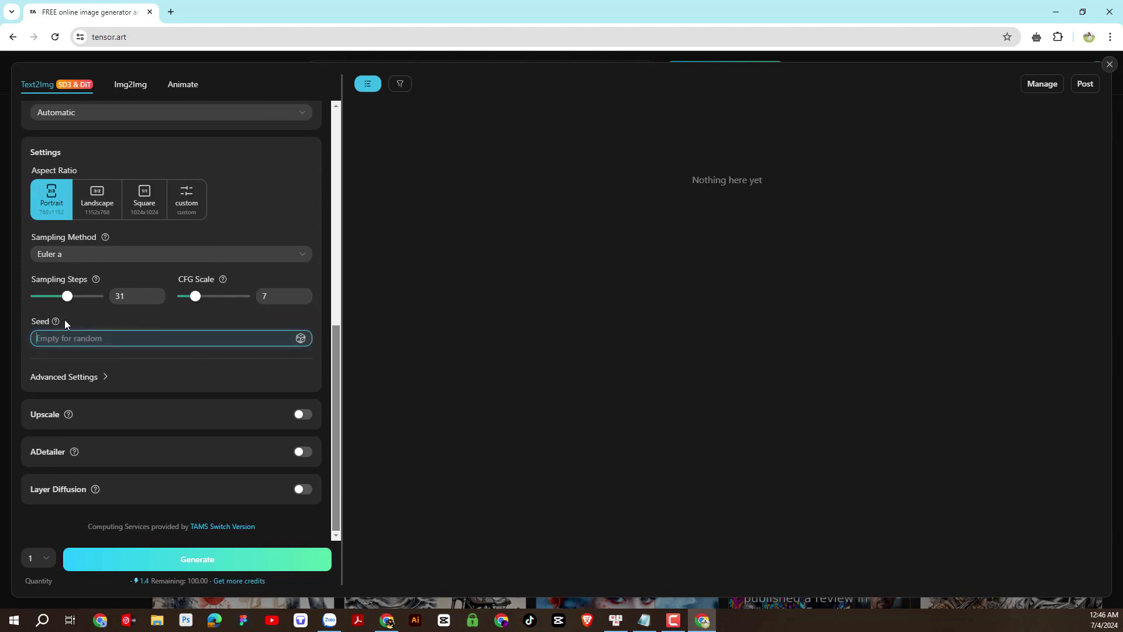
{"action": "mouse_move", "coordinate": [56, 322]}
{"action": "left_click", "coordinate": [305, 417]}
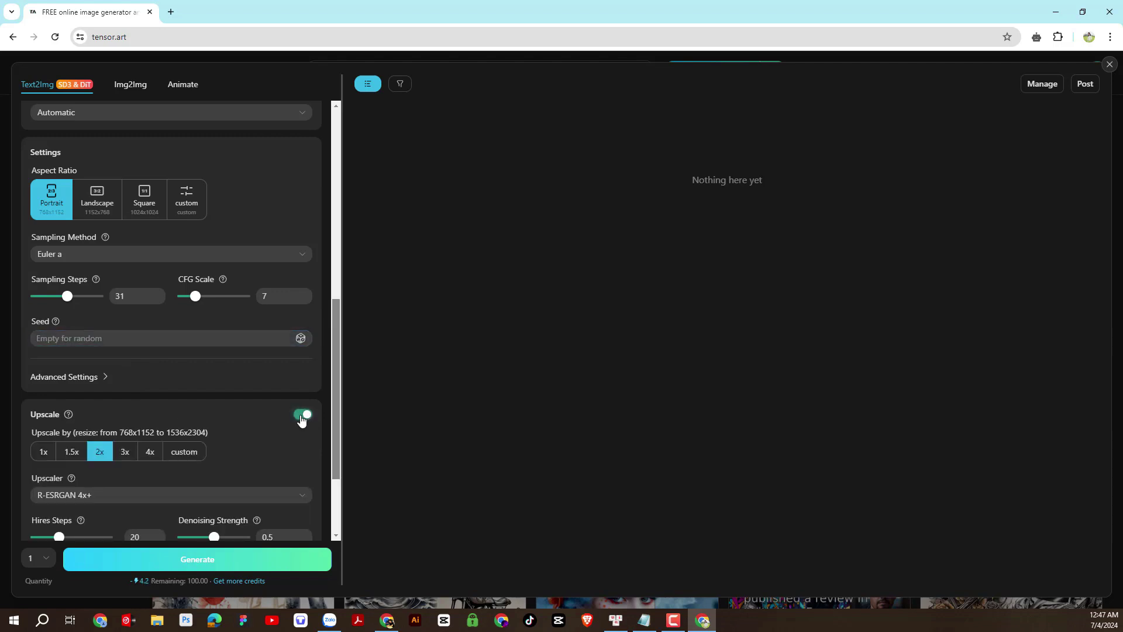
{"action": "left_click", "coordinate": [302, 418]}
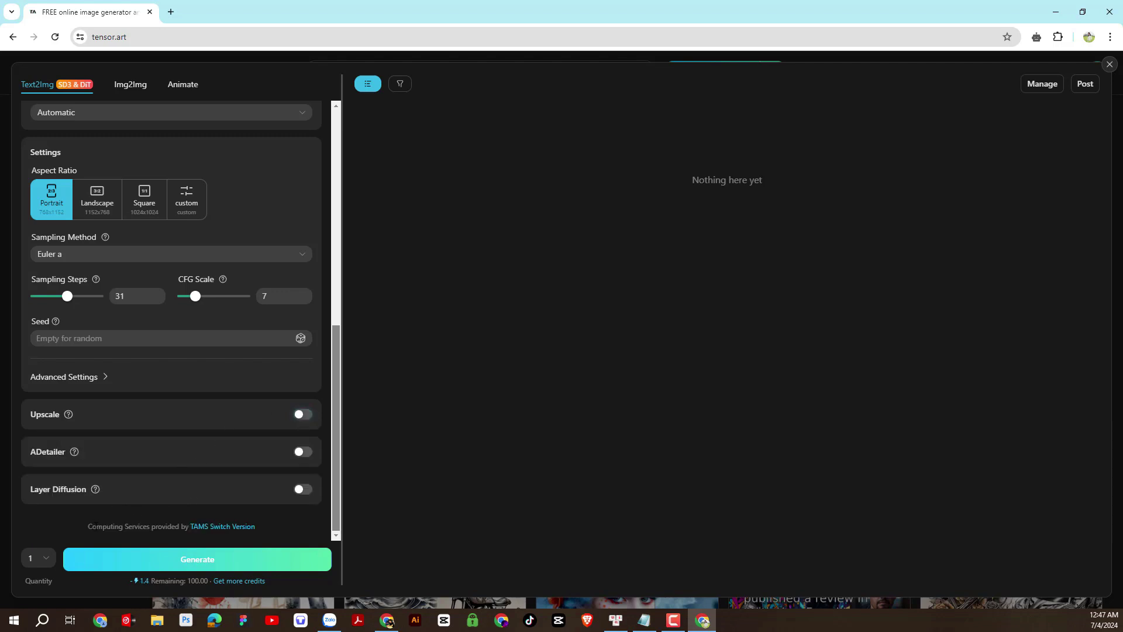
Paste the copied prompt for a Pixar 3D animation image of a curly-haired boy discovering a glowing path in a magical forest.
{"action": "scroll", "coordinate": [194, 512], "scroll_direction": "up", "scroll_amount": 8}
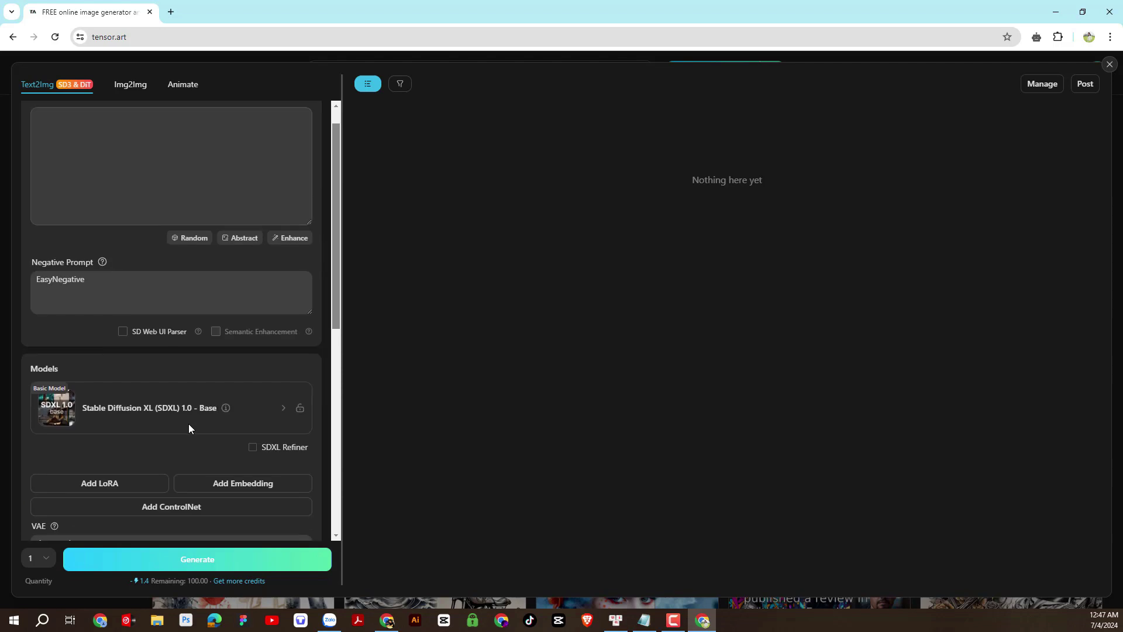
{"action": "left_click", "coordinate": [195, 205]}
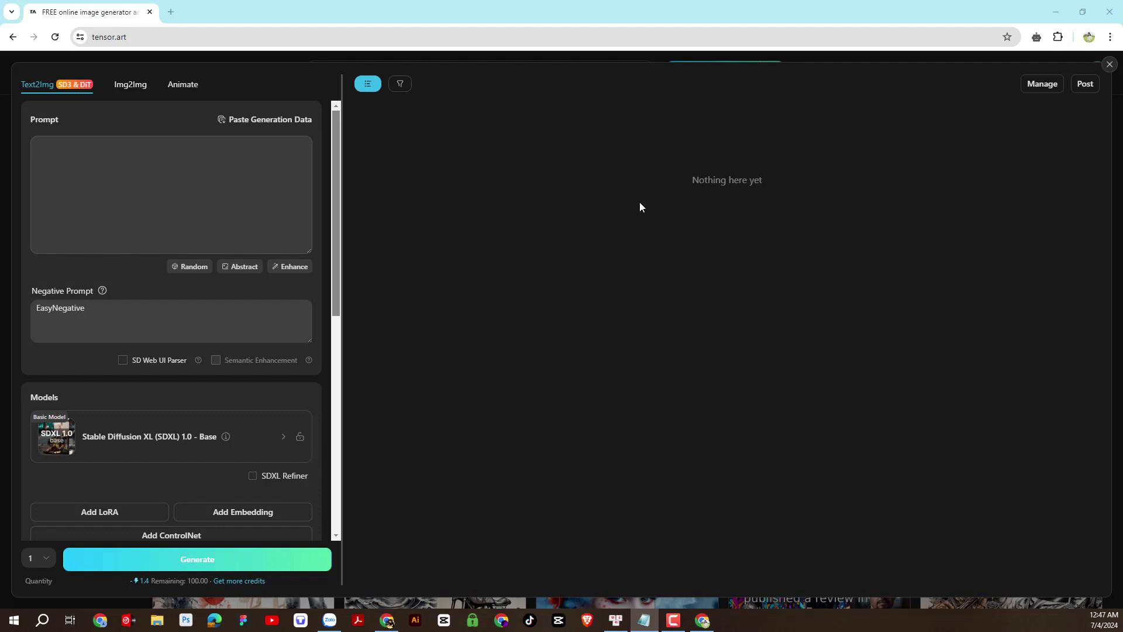
{"action": "left_click", "coordinate": [170, 170]}
{"action": "right_click", "coordinate": [146, 174]}
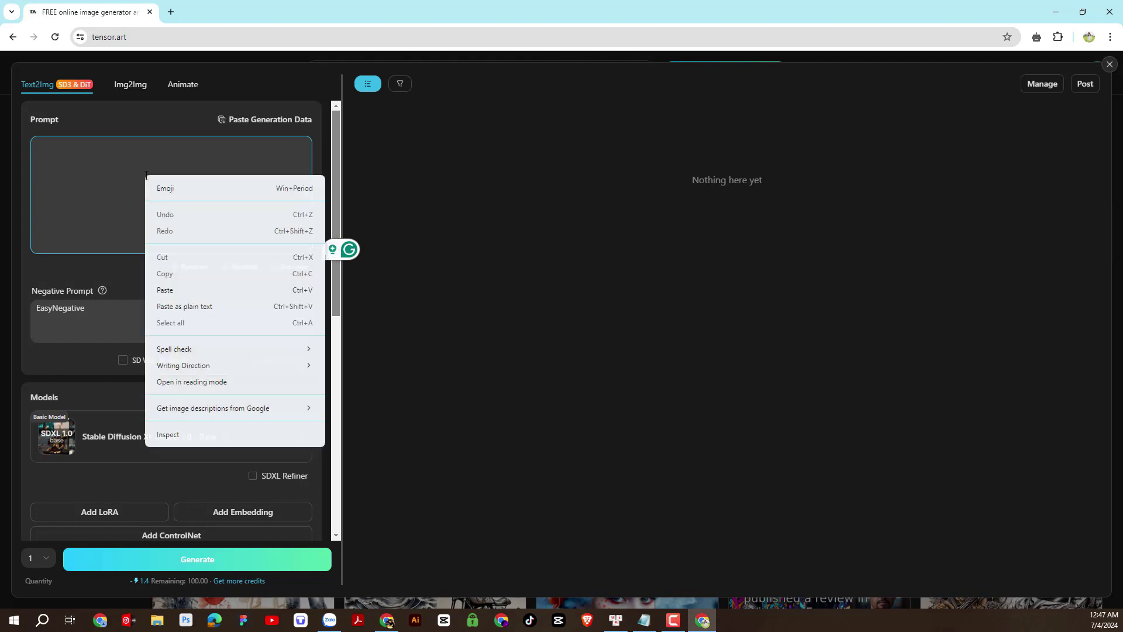
{"action": "left_click", "coordinate": [158, 290]}
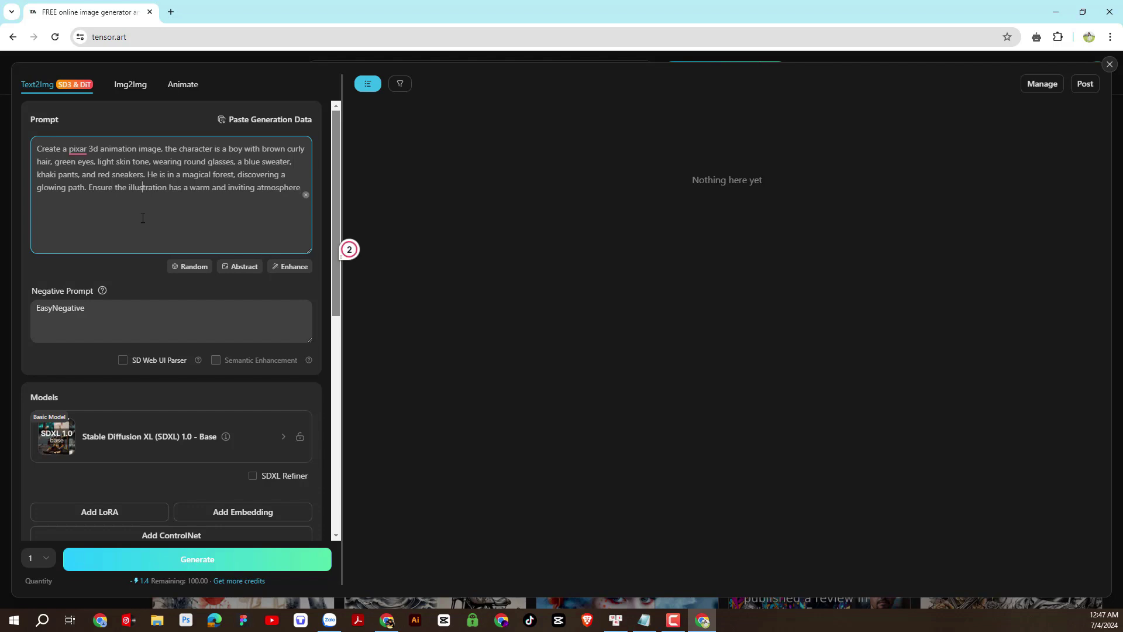
Clear the EasyNegative text from the negative prompt.
{"action": "left_click", "coordinate": [118, 320]}
{"action": "left_click_drag", "start_coordinate": [118, 320], "coordinate": [31, 327]}
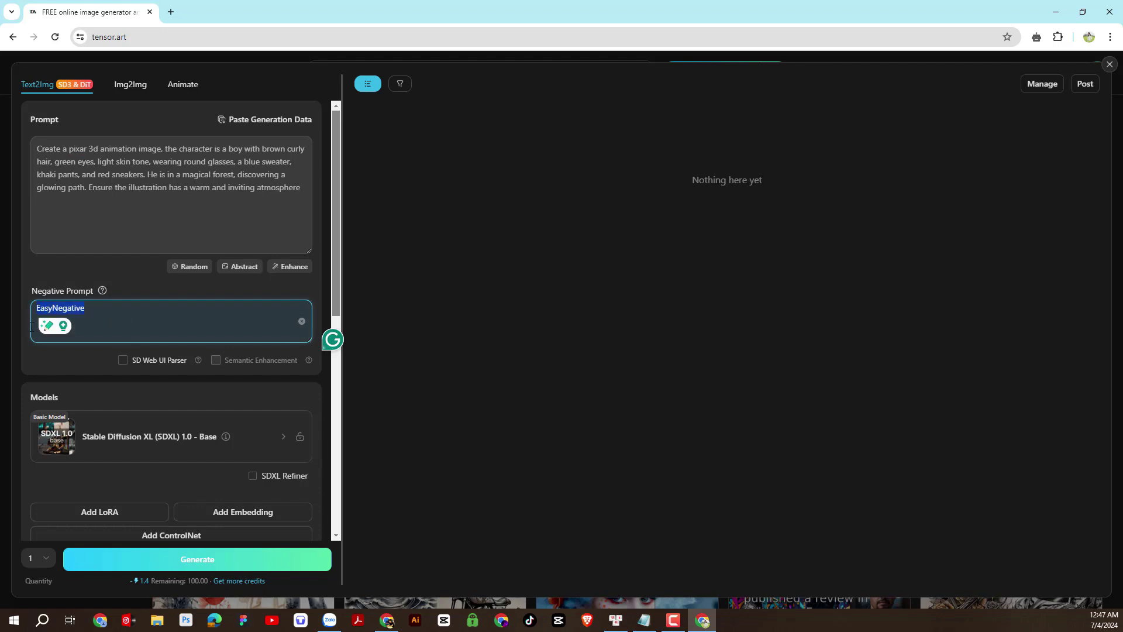
{"action": "key", "text": "BackSpace"}
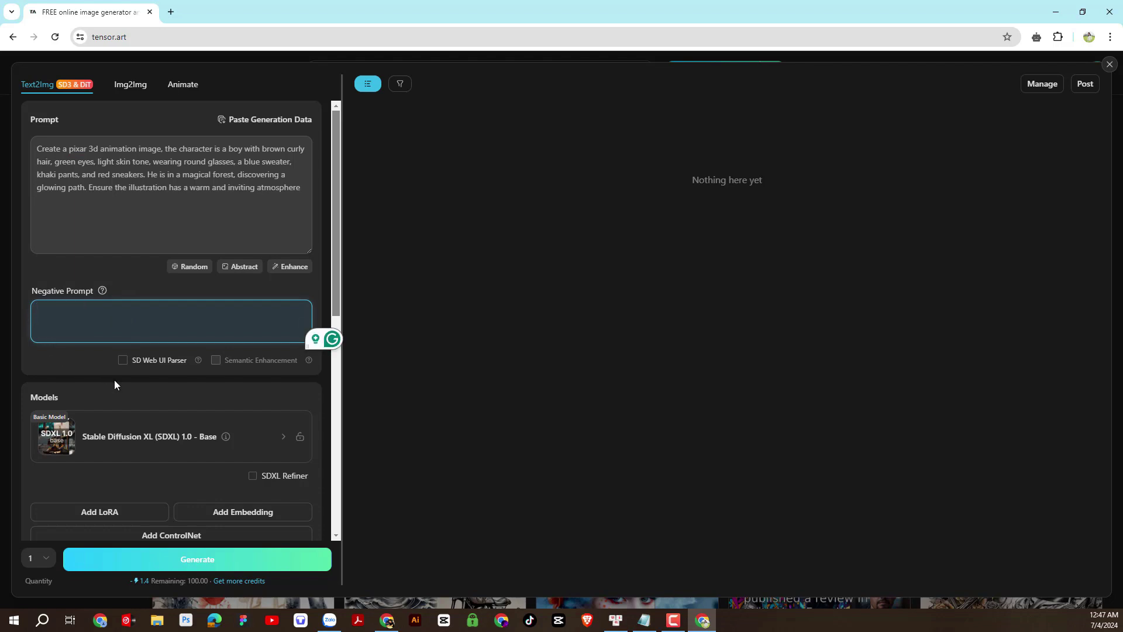
Search the base model library for "proto" and select ProtoVision XL beta 0.4 as the base model.
{"action": "scroll", "coordinate": [171, 392], "scroll_direction": "down", "scroll_amount": 3}
{"action": "scroll", "coordinate": [211, 387], "scroll_direction": "up", "scroll_amount": 1}
{"action": "left_click", "coordinate": [209, 388]}
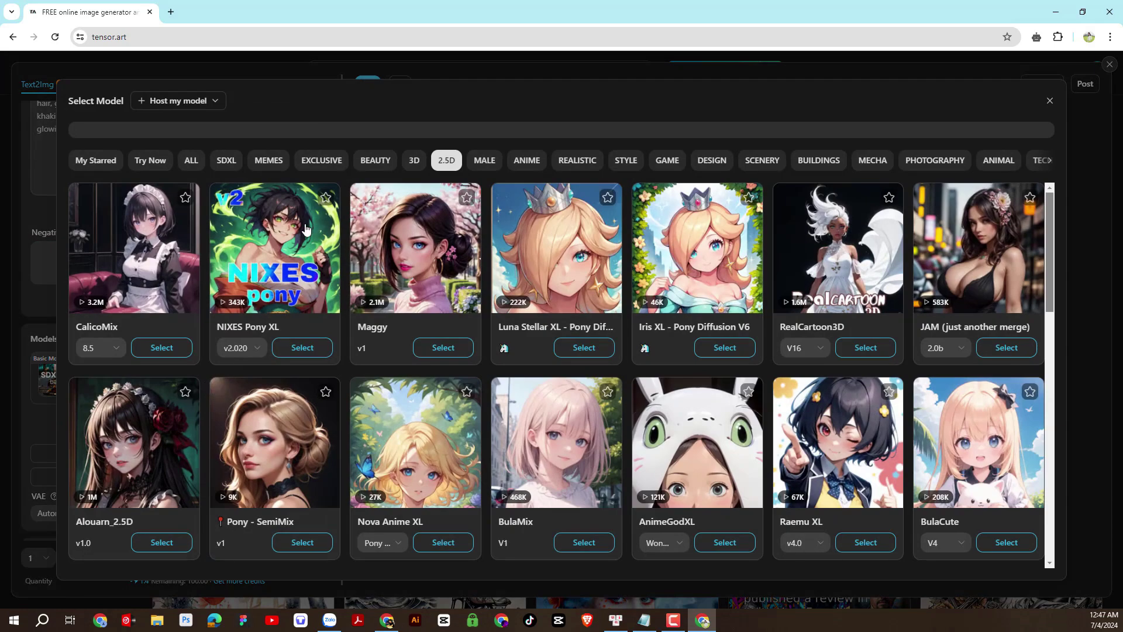
{"action": "left_click", "coordinate": [236, 129]}
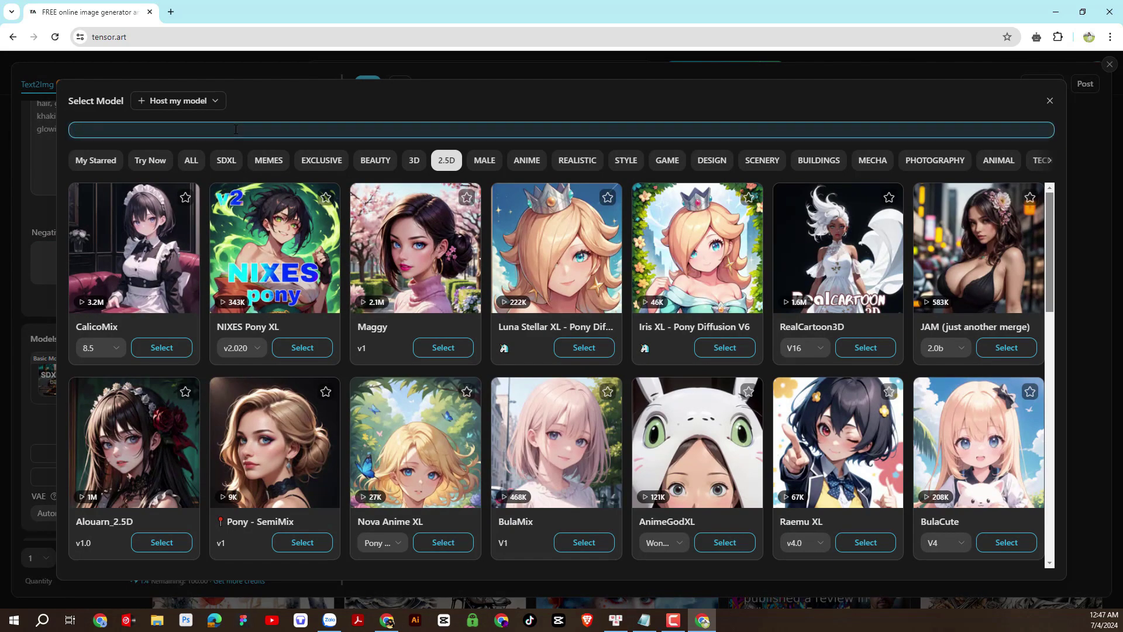
{"action": "type", "text": "pr"}
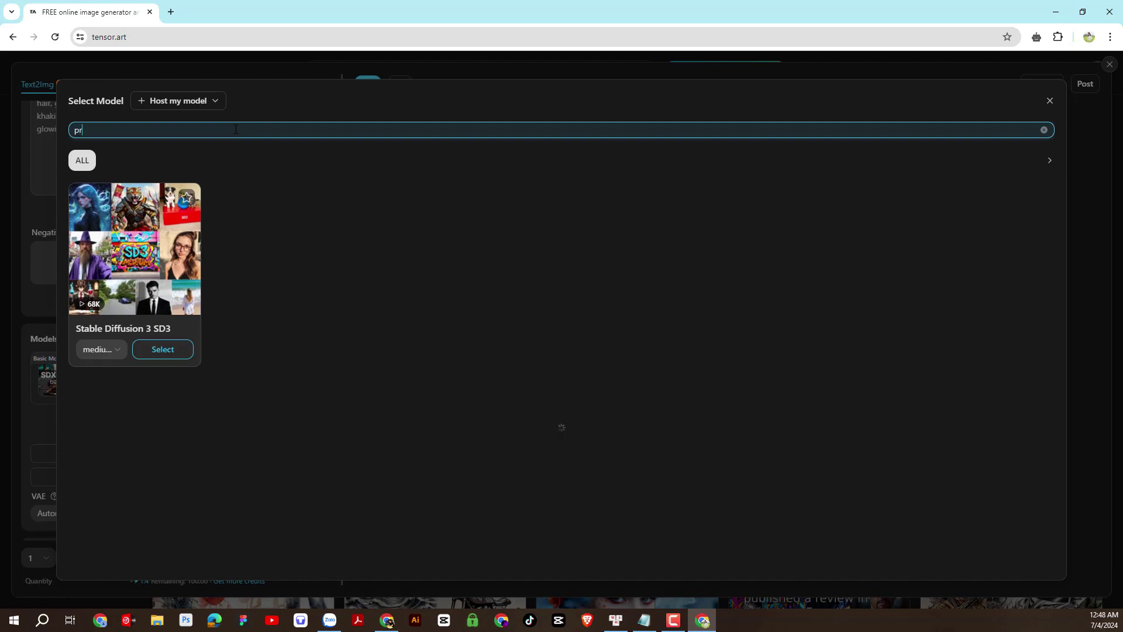
{"action": "type", "text": "o"}
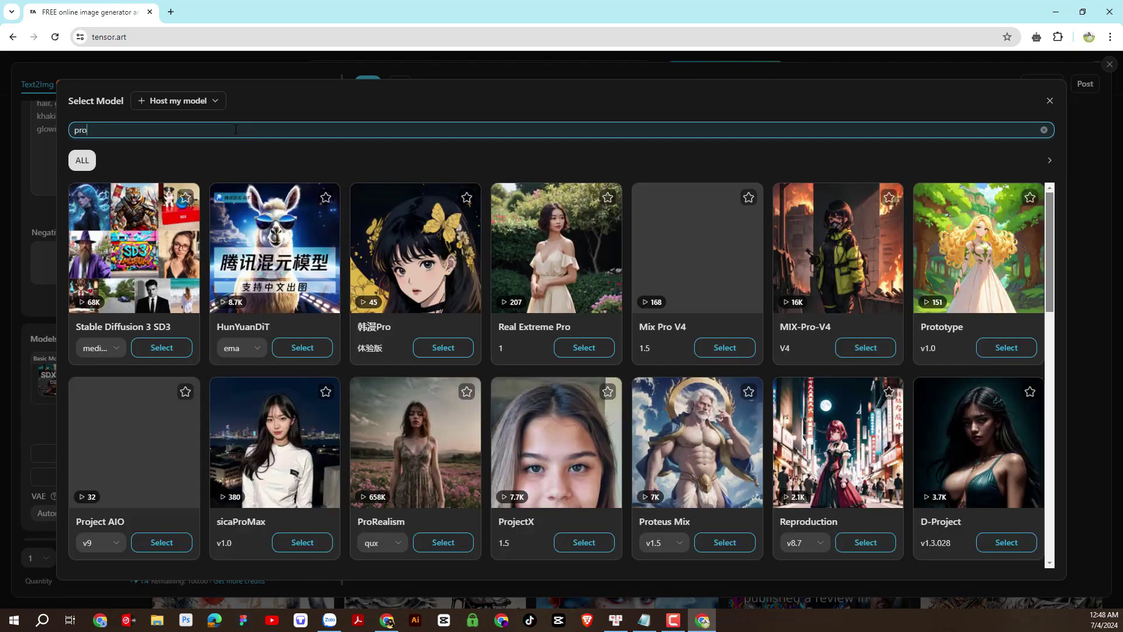
{"action": "type", "text": "to"}
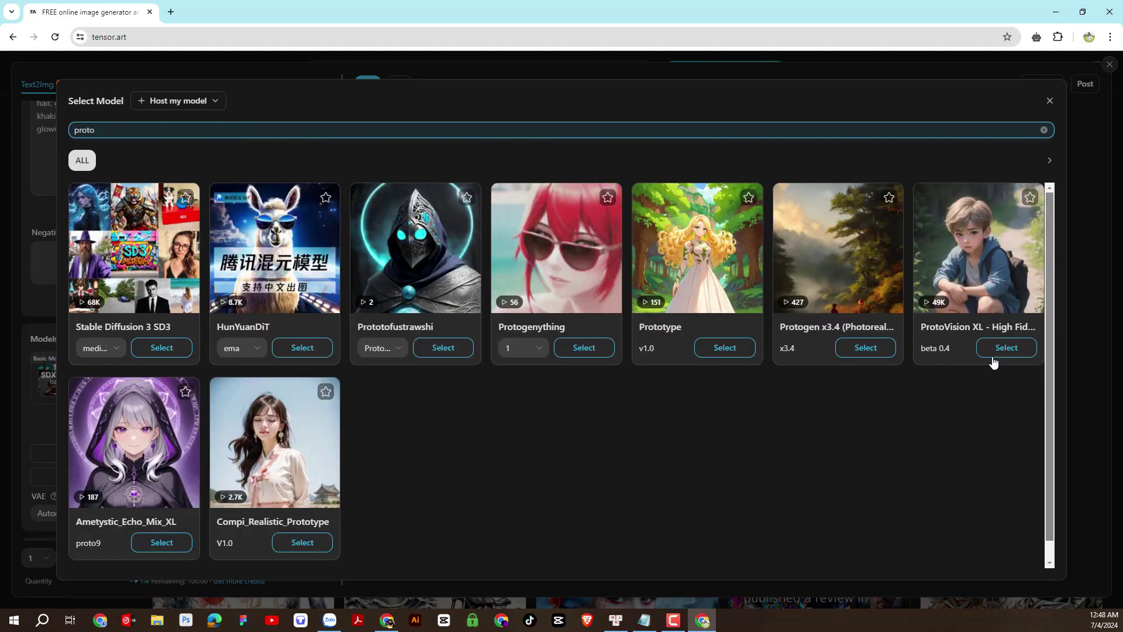
{"action": "left_click", "coordinate": [1014, 355]}
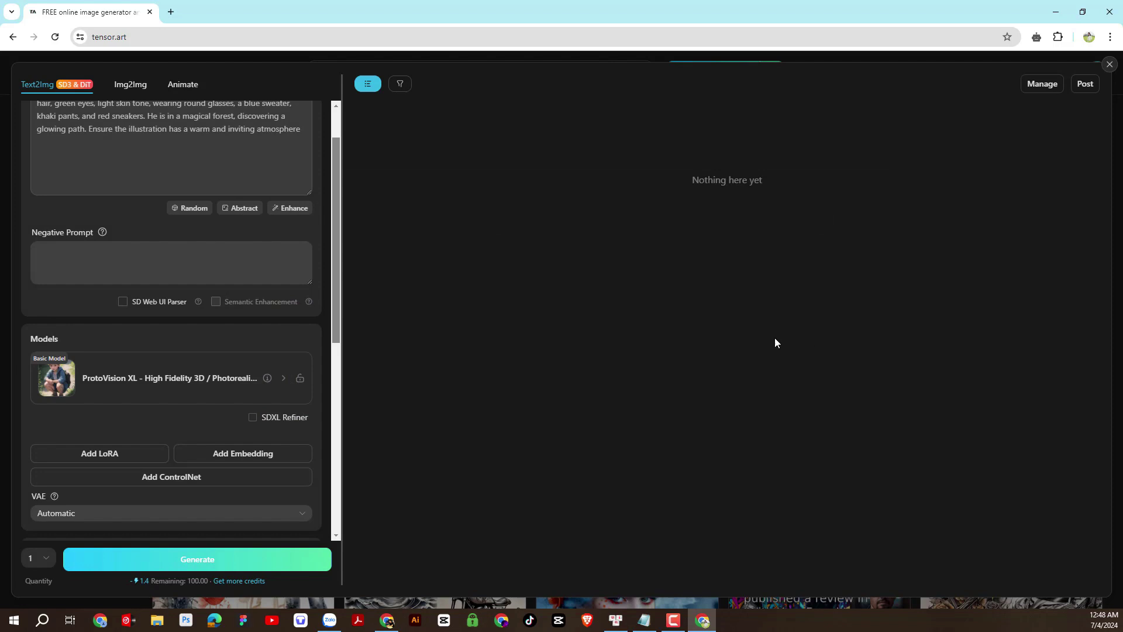
Search the LoRA library for "skp" and add the SKP Cute Cartoon XL V1.0 LoRA.
{"action": "scroll", "coordinate": [134, 429], "scroll_direction": "down", "scroll_amount": 2}
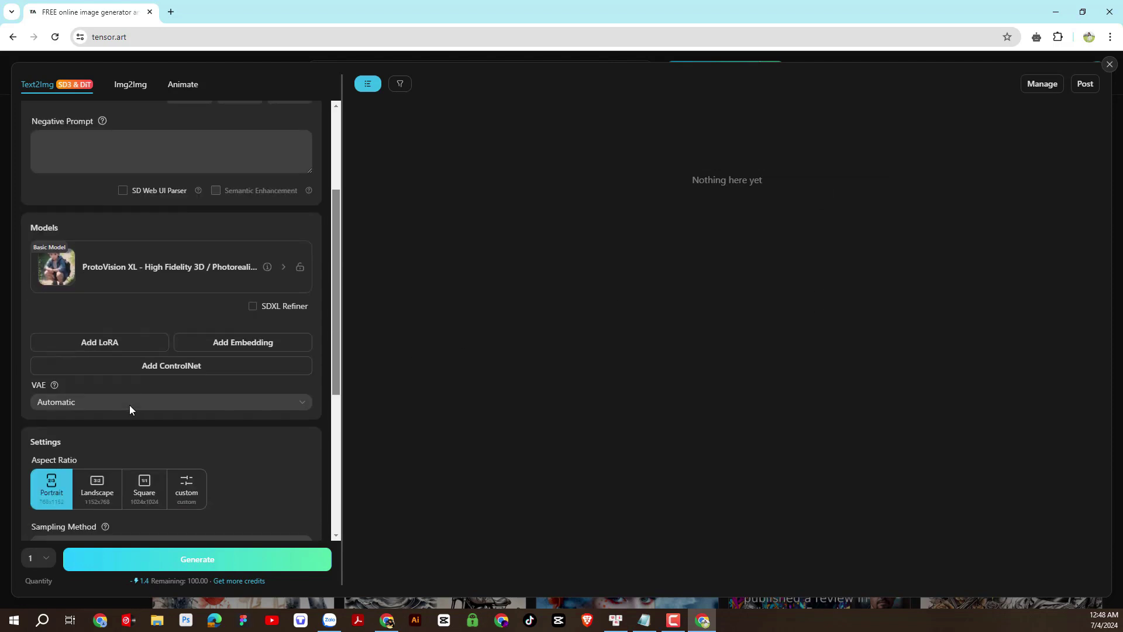
{"action": "left_click", "coordinate": [107, 337]}
{"action": "left_click", "coordinate": [207, 135]}
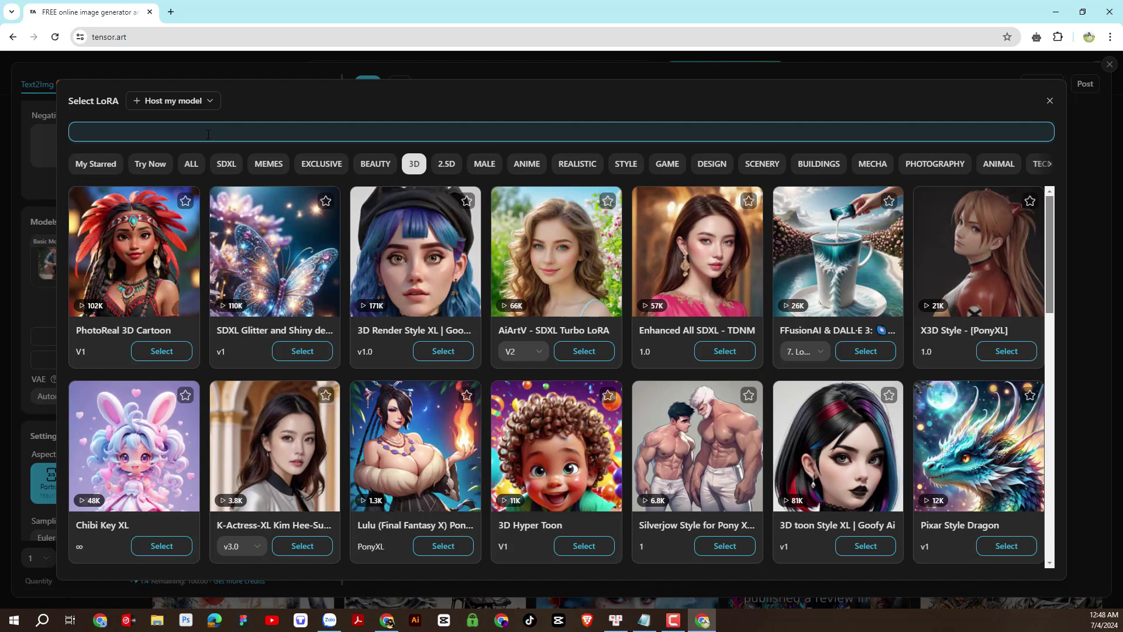
{"action": "type", "text": "kps"}
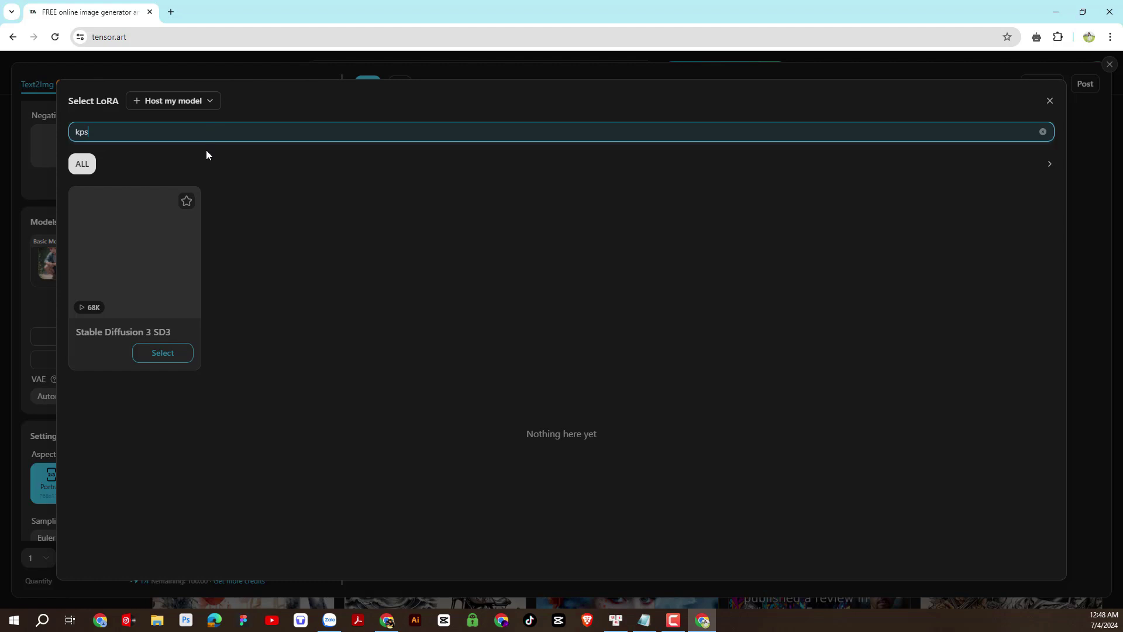
{"action": "key", "text": "BackSpace"}
{"action": "key", "text": "BackSpace"}
{"action": "key", "text": "BackSpace"}
{"action": "type", "text": "skp"}
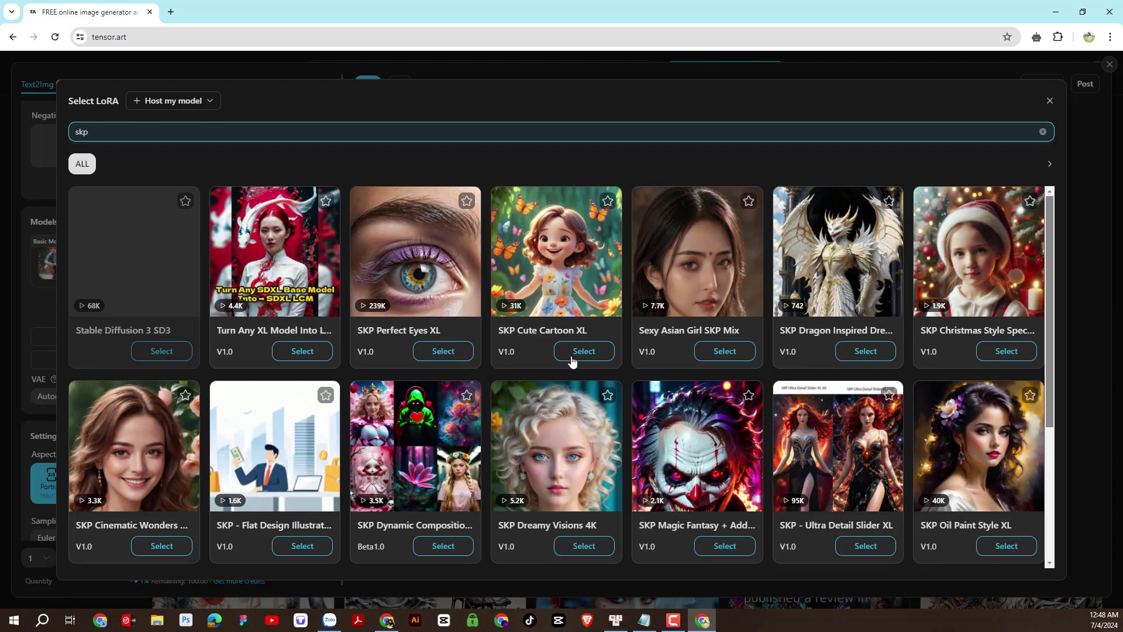
{"action": "left_click", "coordinate": [573, 294]}
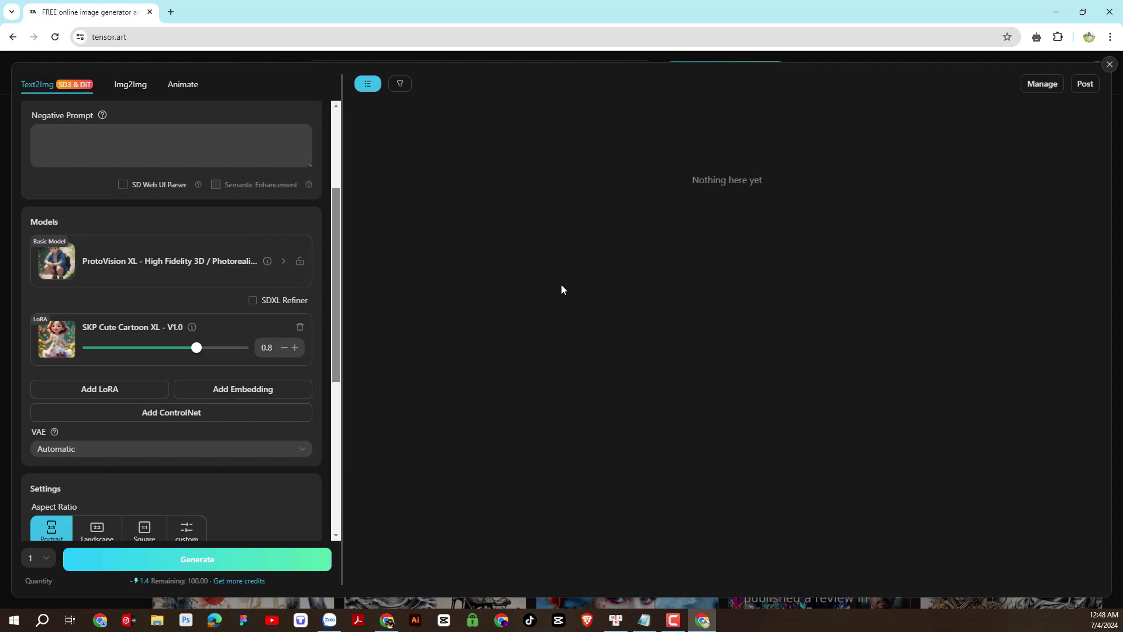
Set the image aspect ratio to Landscape 1152x768 and look over the remaining generation settings.
{"action": "left_click", "coordinate": [264, 347]}
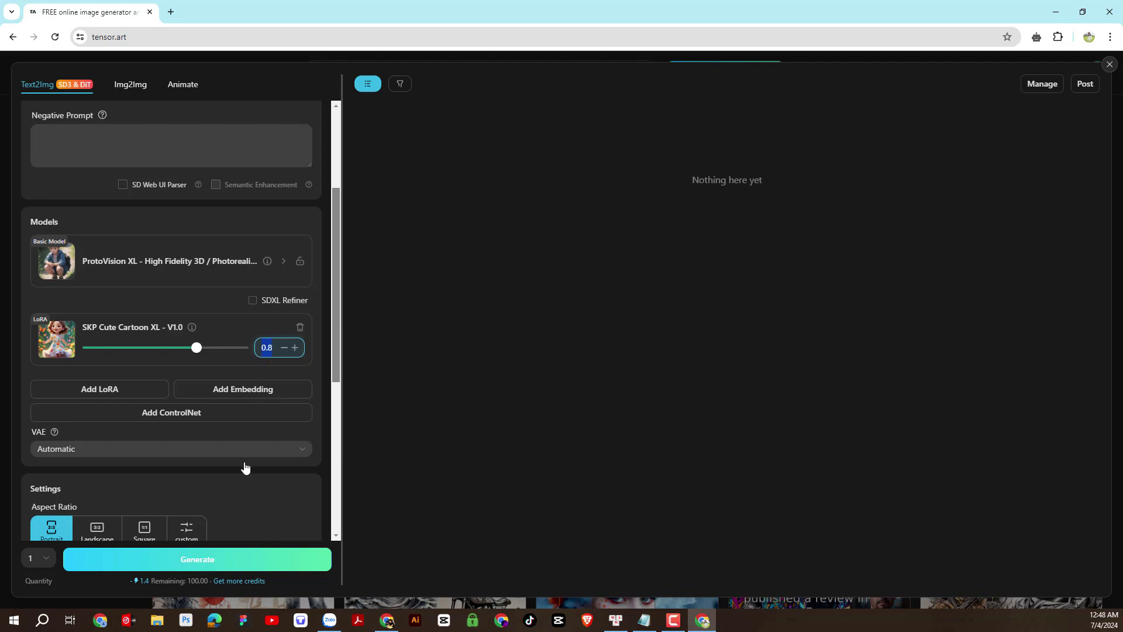
{"action": "left_click", "coordinate": [251, 512]}
{"action": "scroll", "coordinate": [252, 511], "scroll_direction": "down", "scroll_amount": 2}
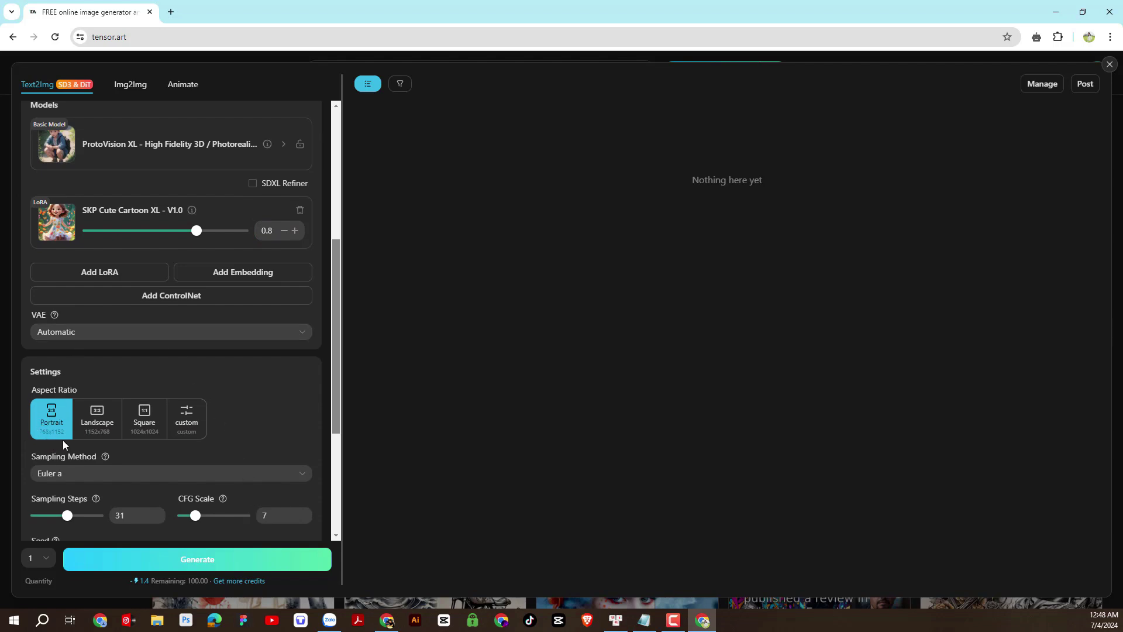
{"action": "left_click", "coordinate": [111, 433]}
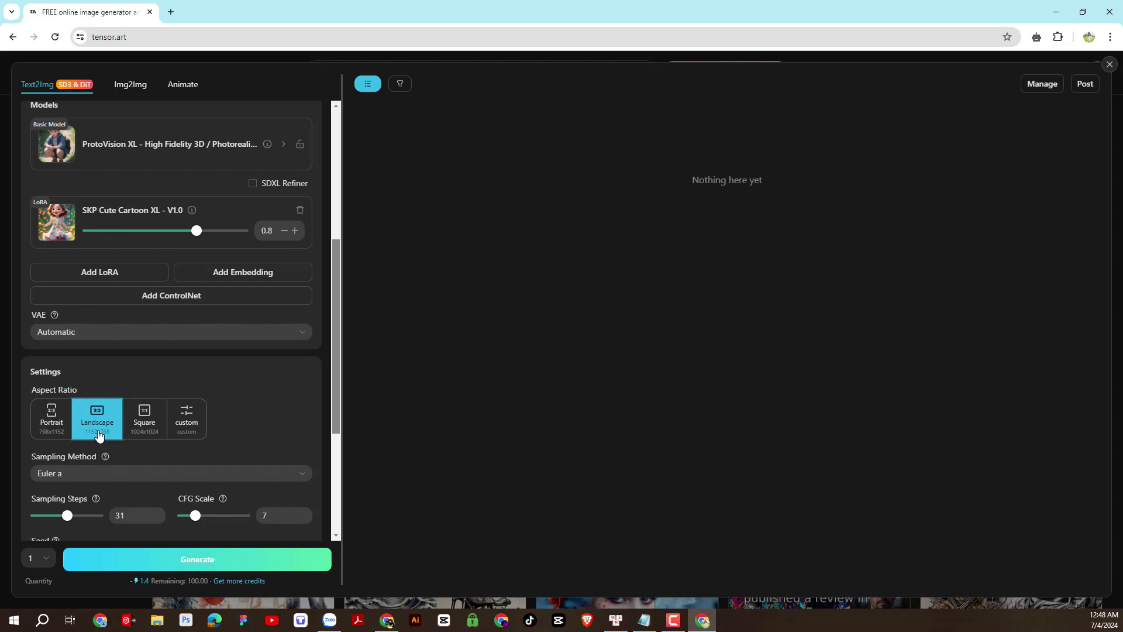
{"action": "scroll", "coordinate": [143, 439], "scroll_direction": "down", "scroll_amount": 4}
{"action": "scroll", "coordinate": [144, 439], "scroll_direction": "up", "scroll_amount": 10}
{"action": "scroll", "coordinate": [147, 443], "scroll_direction": "down", "scroll_amount": 4}
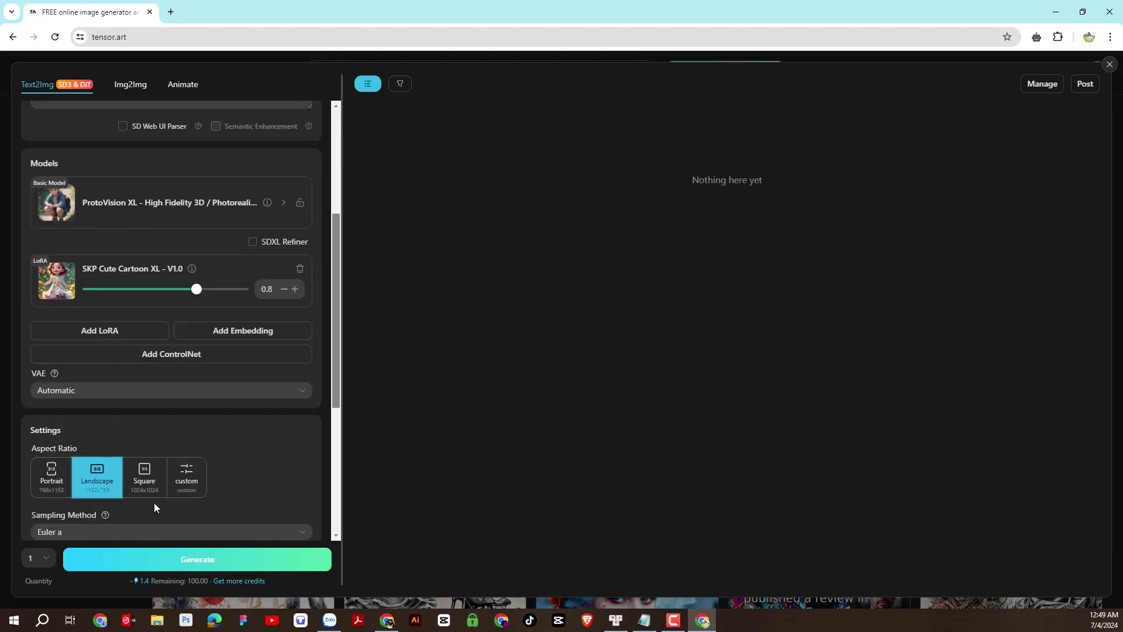
{"action": "scroll", "coordinate": [213, 481], "scroll_direction": "up", "scroll_amount": 4}
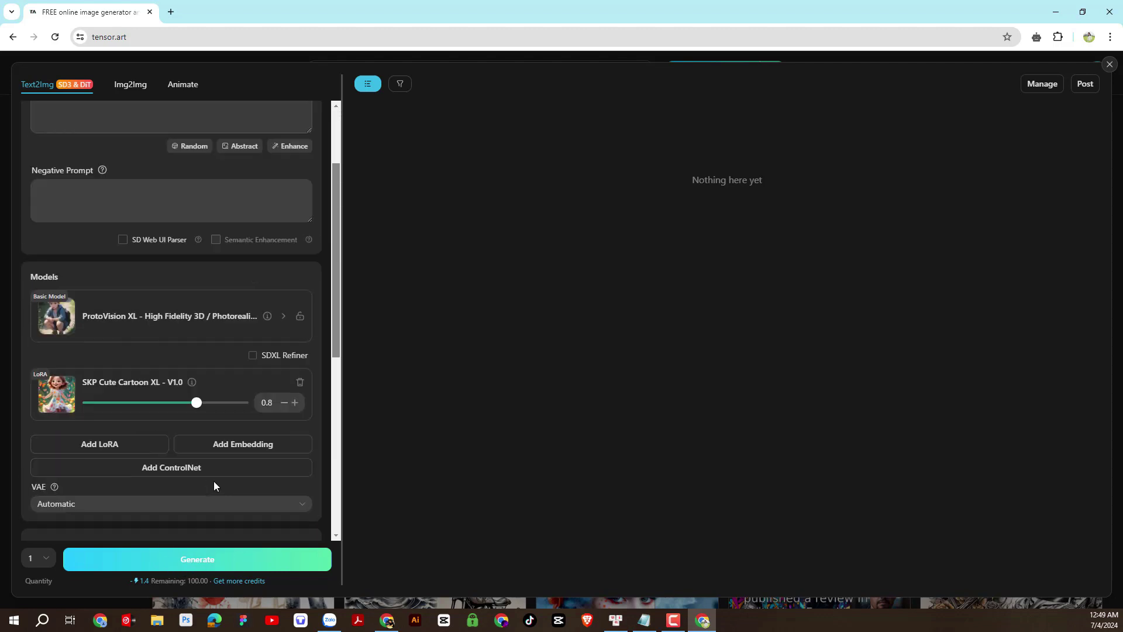
Set the sampling steps to 20 and generate the image of the boy discovering a glowing path.
{"action": "left_click", "coordinate": [184, 563]}
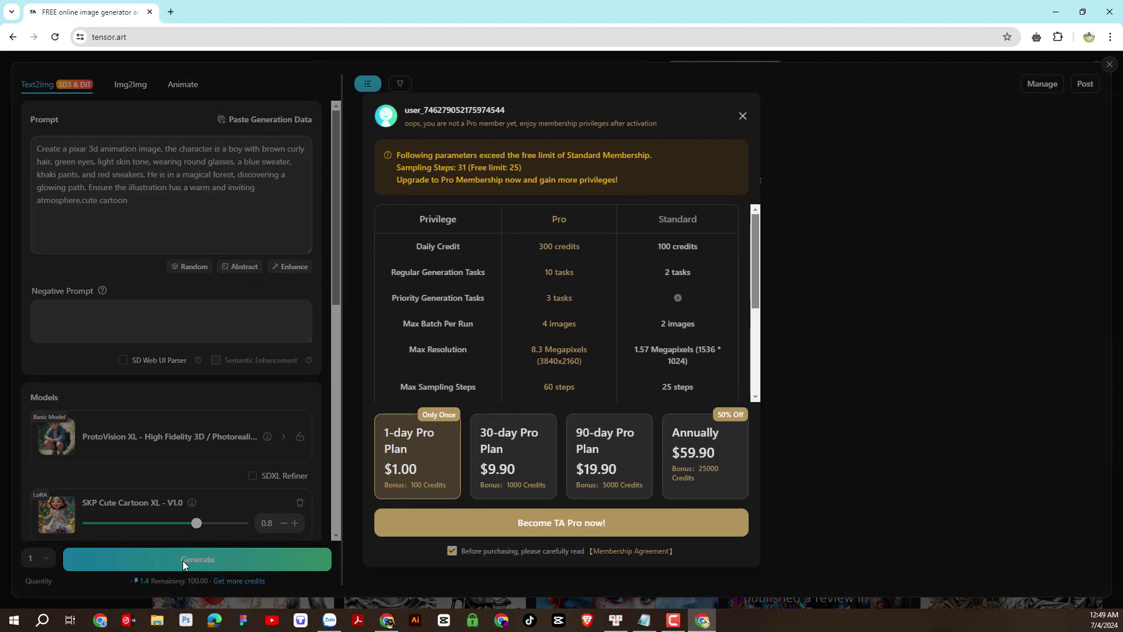
{"action": "left_click", "coordinate": [183, 560]}
{"action": "type", "text": "20"}
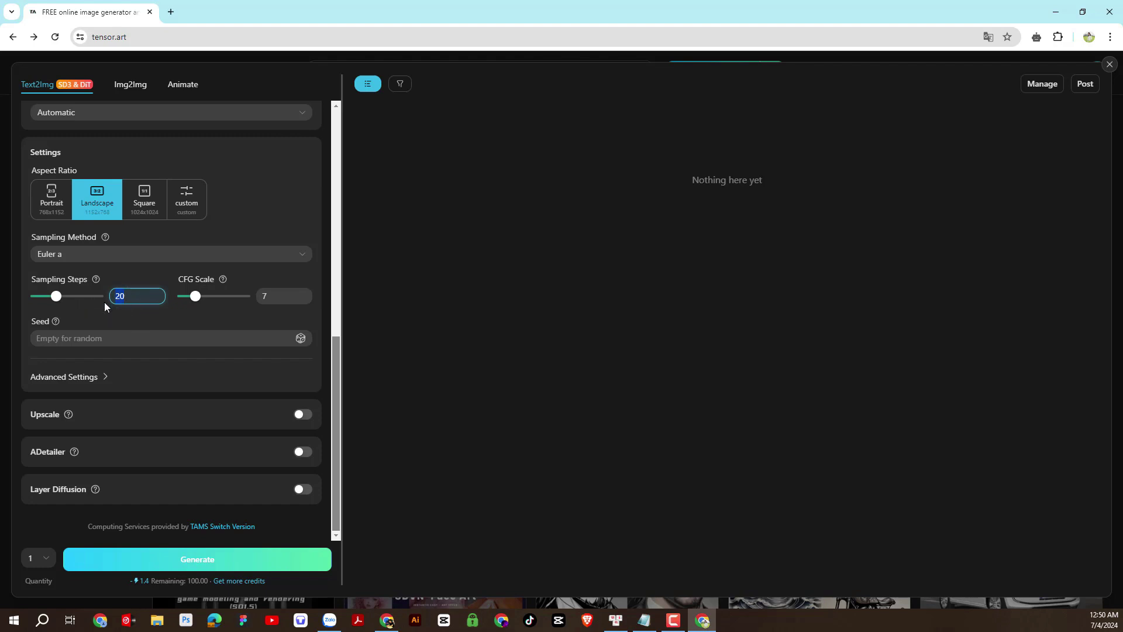
{"action": "scroll", "coordinate": [142, 369], "scroll_direction": "up", "scroll_amount": 10}
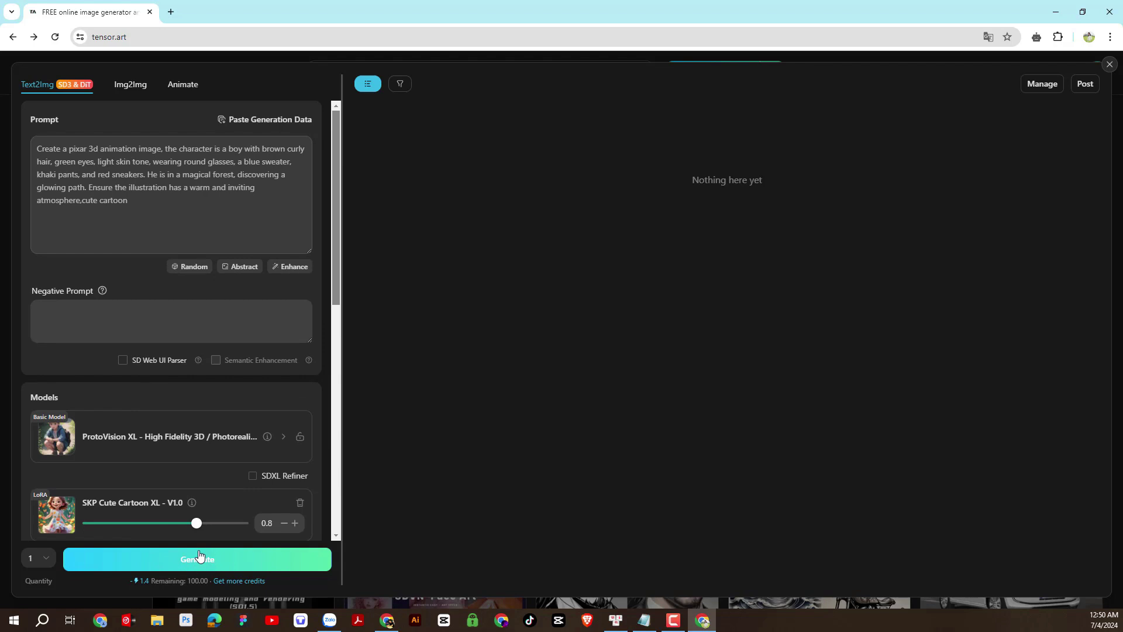
{"action": "left_click", "coordinate": [203, 569]}
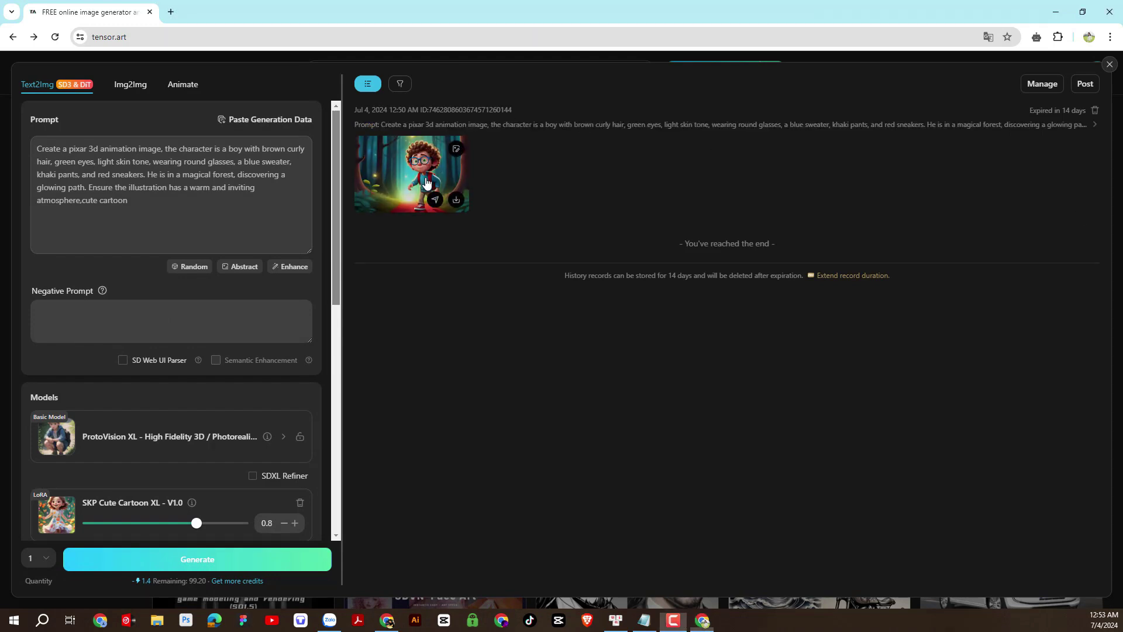
View the generated glowing-path image enlarged, compare it with its prompt text, and close the preview.
{"action": "left_click", "coordinate": [426, 183]}
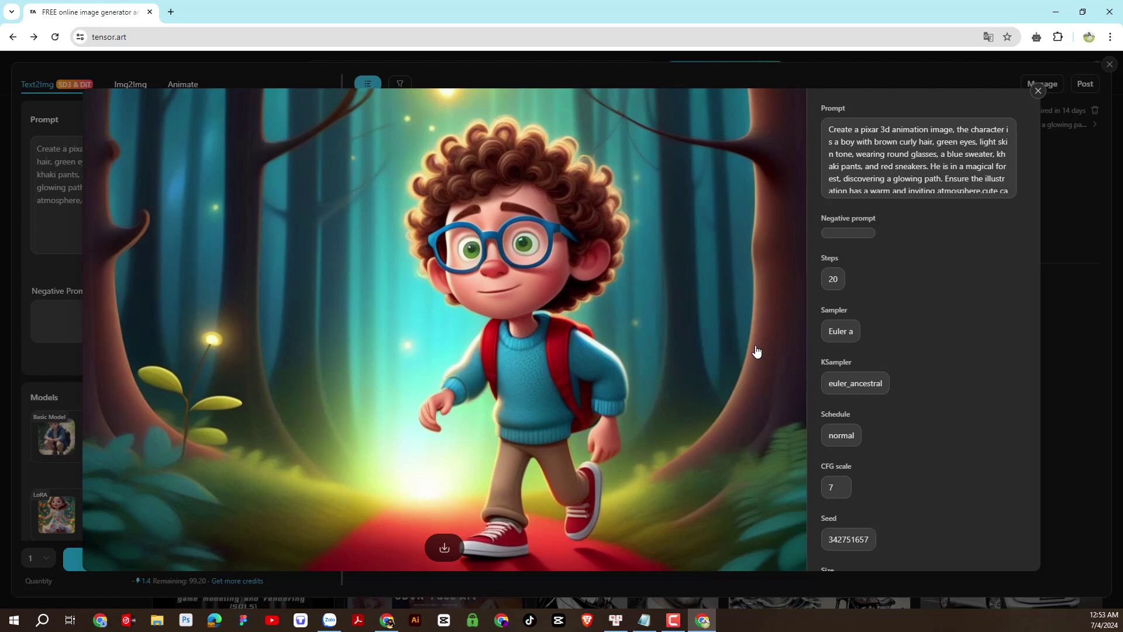
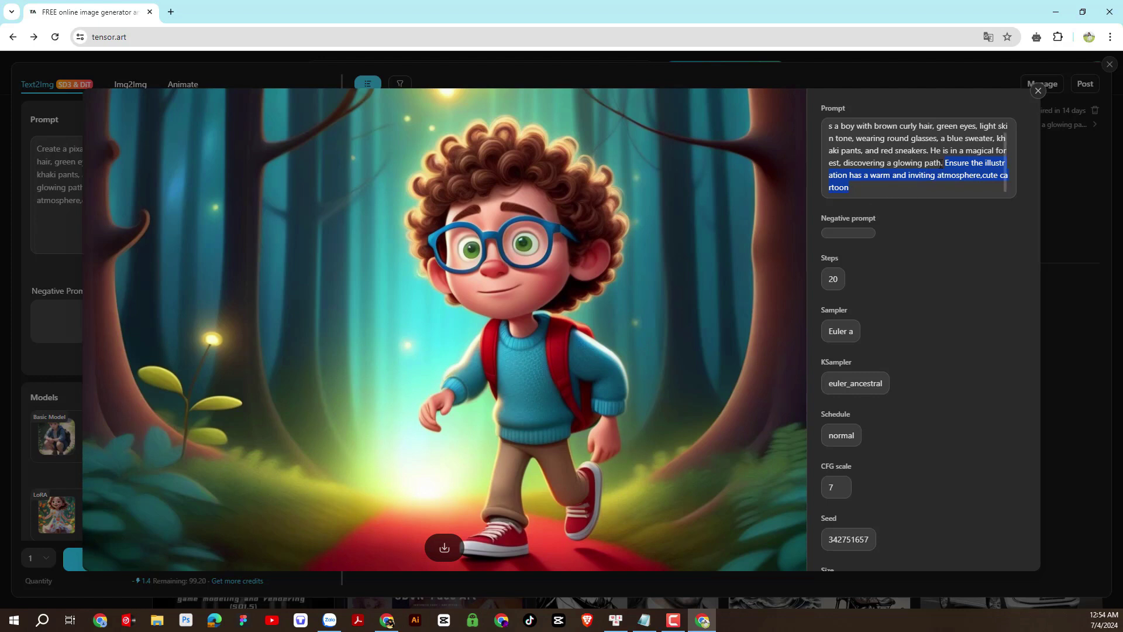
{"action": "left_click_drag", "start_coordinate": [940, 164], "coordinate": [844, 164]}
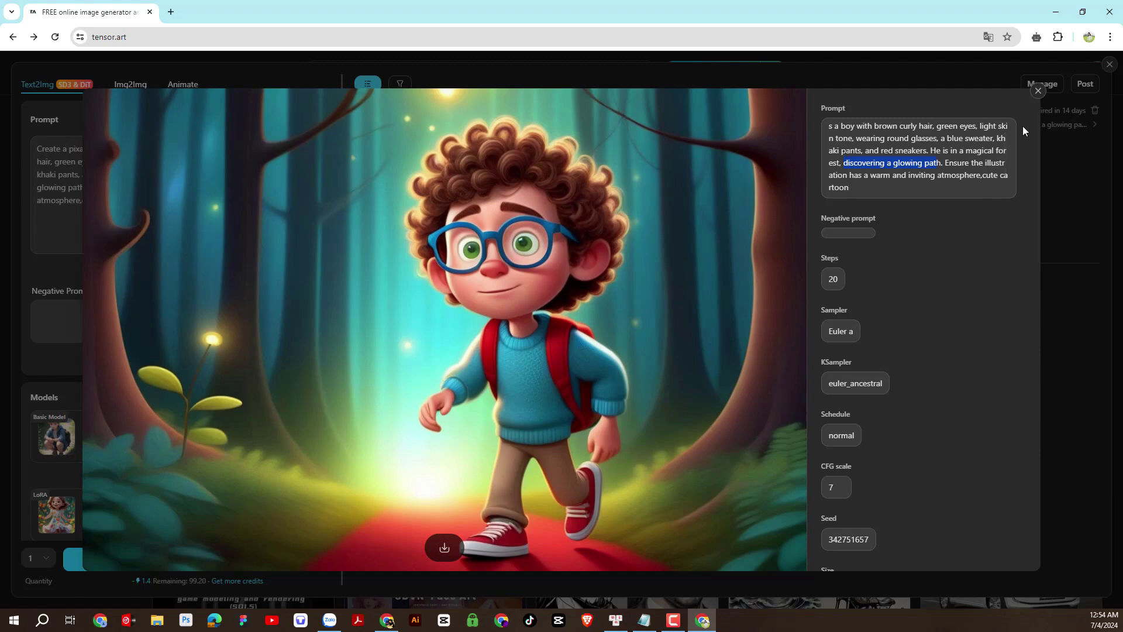
{"action": "left_click", "coordinate": [1037, 92]}
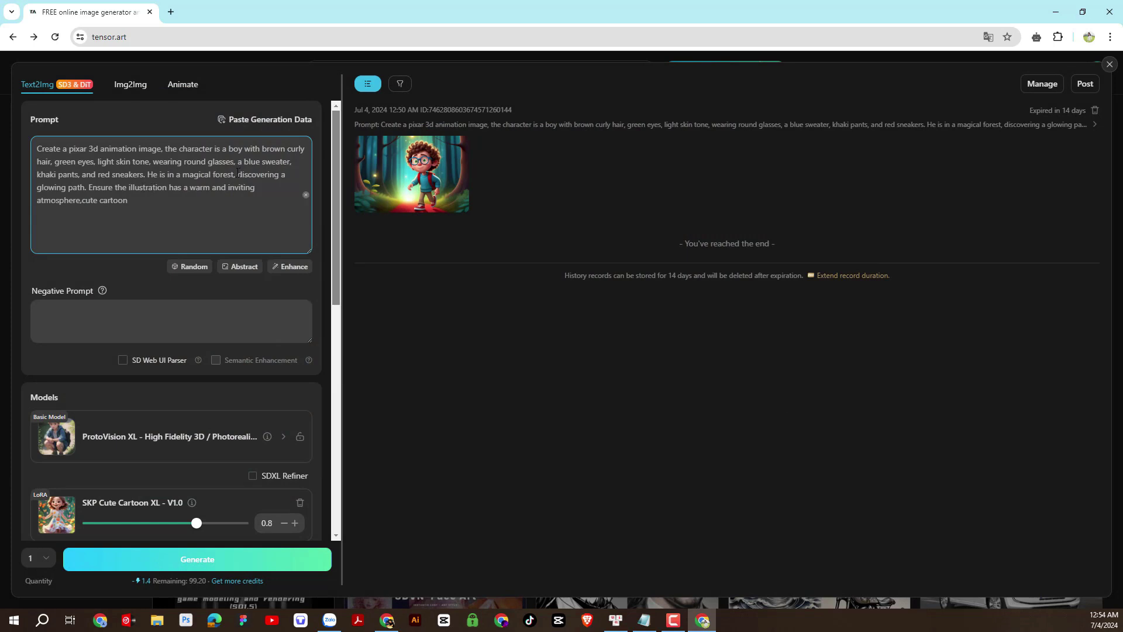
Replace "discovering a glowing path" in the prompt with the copied phrase "climbing over rocks", starting in lowercase.
{"action": "left_click_drag", "start_coordinate": [237, 172], "coordinate": [85, 187]}
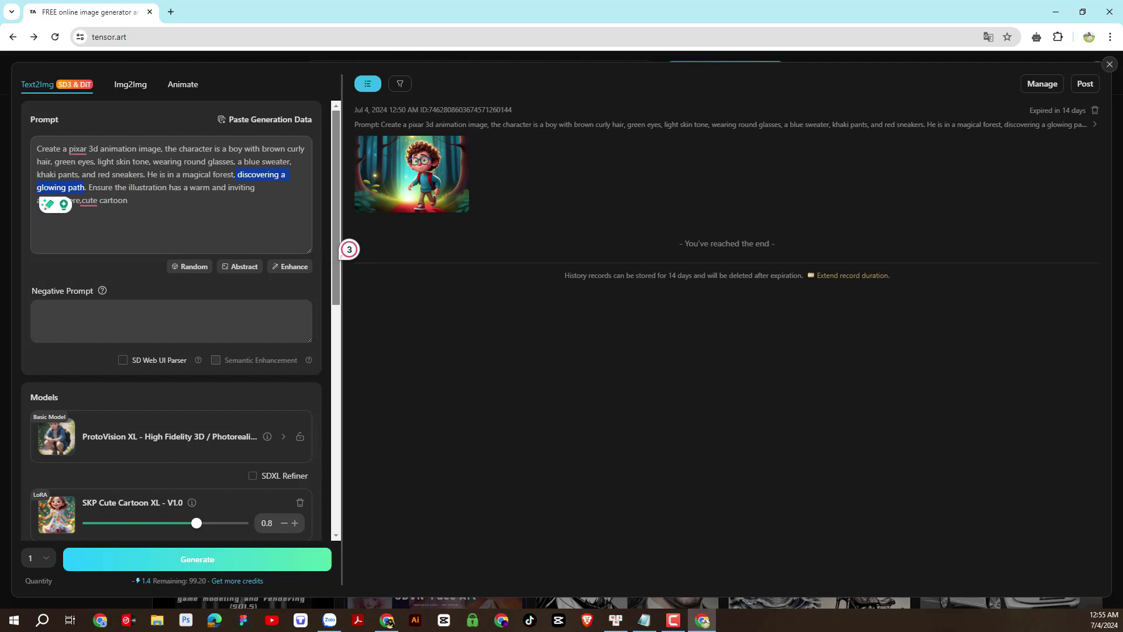
{"action": "left_click", "coordinate": [644, 620]}
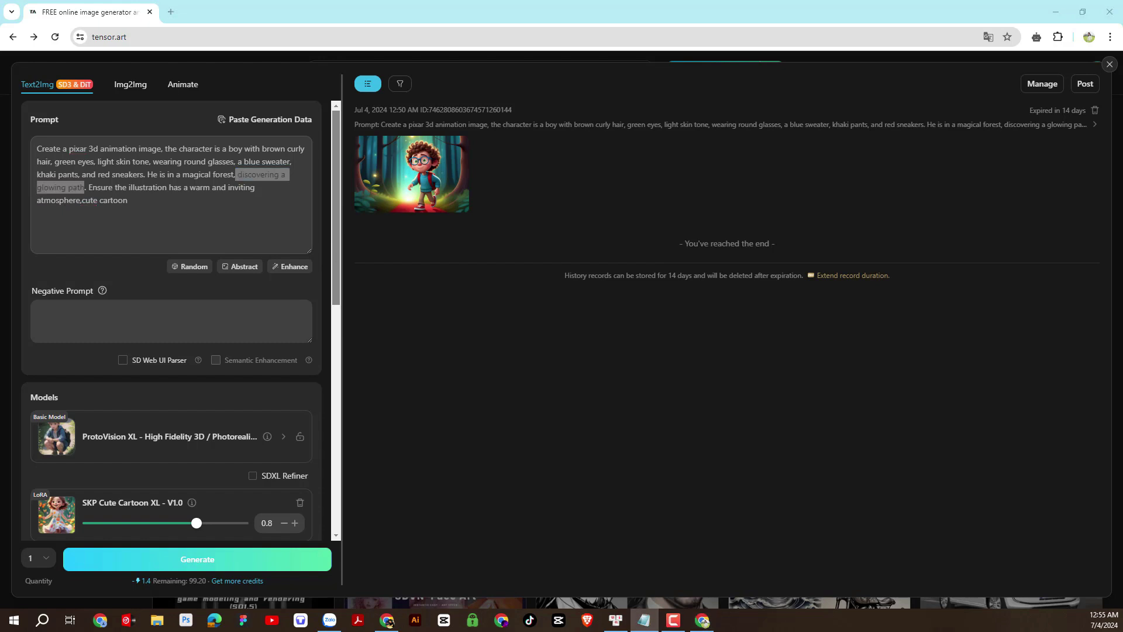
{"action": "left_click", "coordinate": [263, 178]}
{"action": "left_click_drag", "start_coordinate": [238, 176], "coordinate": [85, 189]}
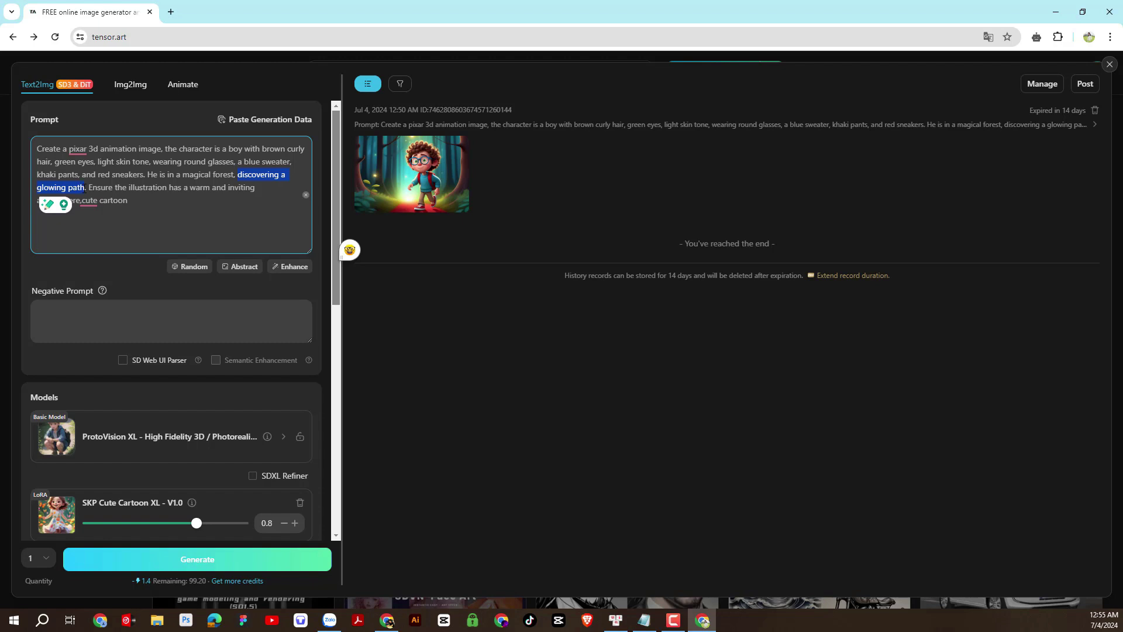
{"action": "right_click", "coordinate": [86, 188]}
{"action": "left_click", "coordinate": [104, 260]}
{"action": "left_click", "coordinate": [238, 174]}
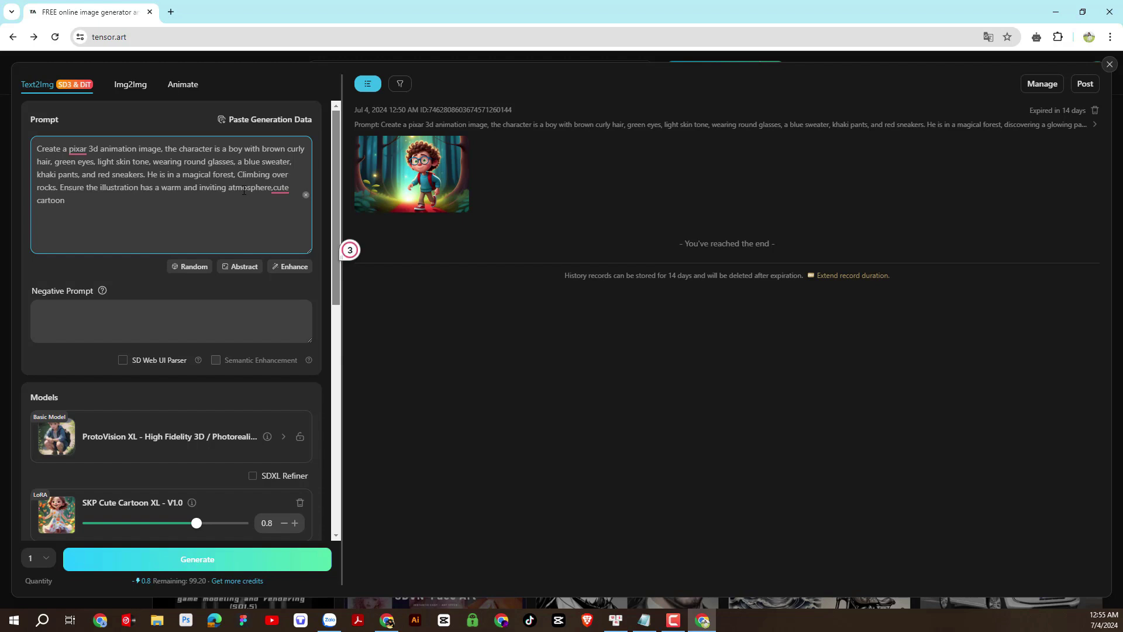
{"action": "key", "text": "Delete"}
{"action": "type", "text": "c"}
{"action": "left_click_drag", "start_coordinate": [236, 174], "coordinate": [57, 189]}
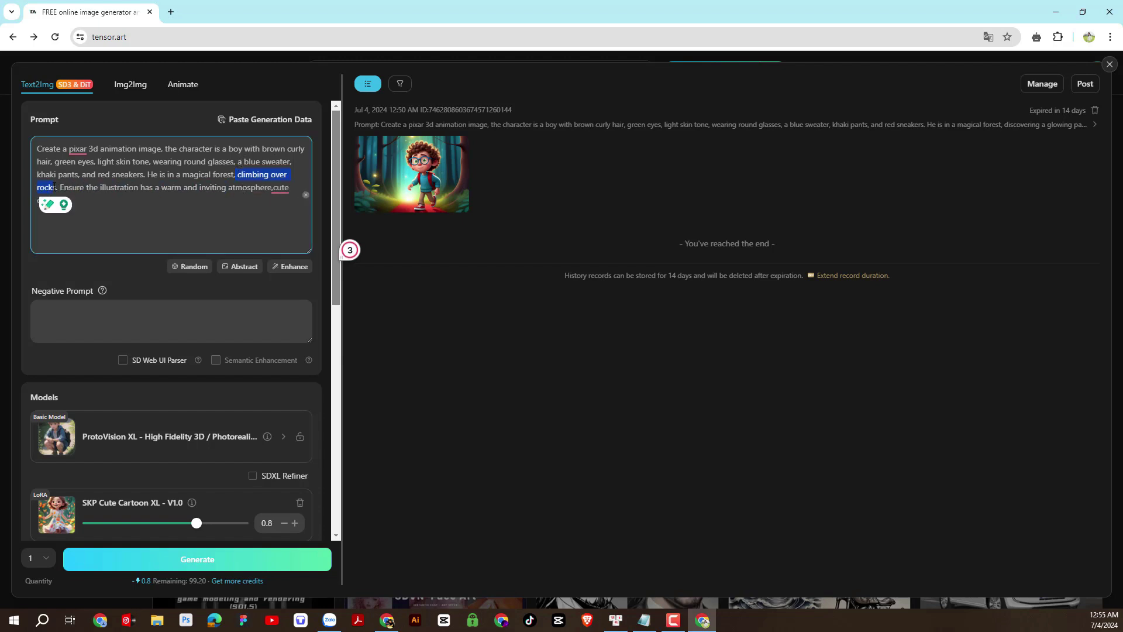
{"action": "left_click", "coordinate": [142, 216]}
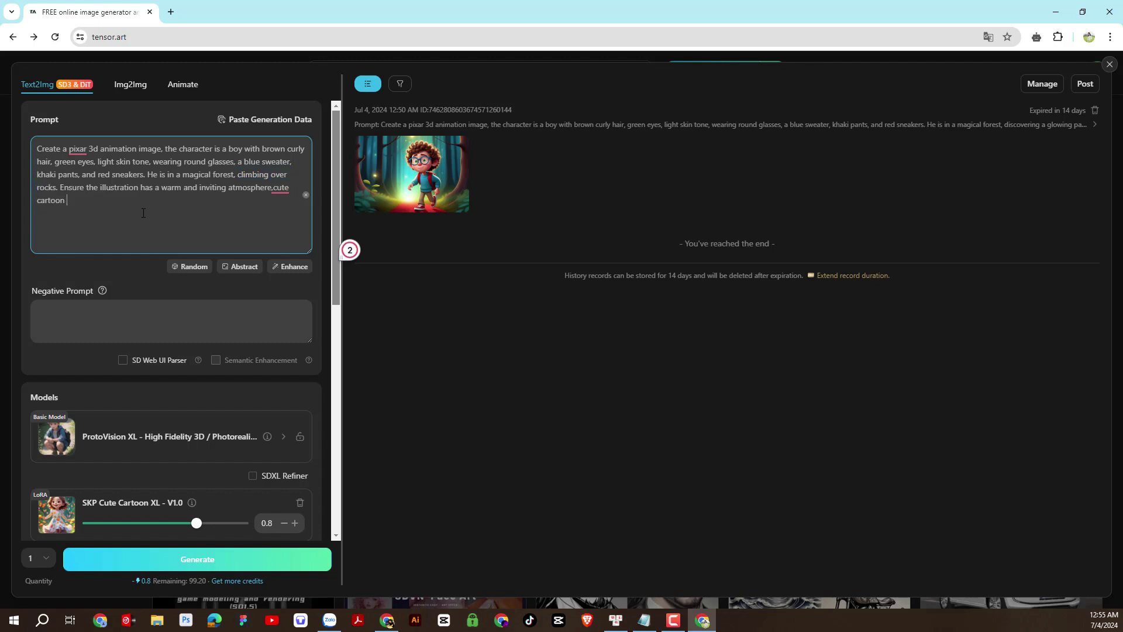
Generate the image of the boy climbing over rocks and view the result enlarged.
{"action": "left_click", "coordinate": [198, 564]}
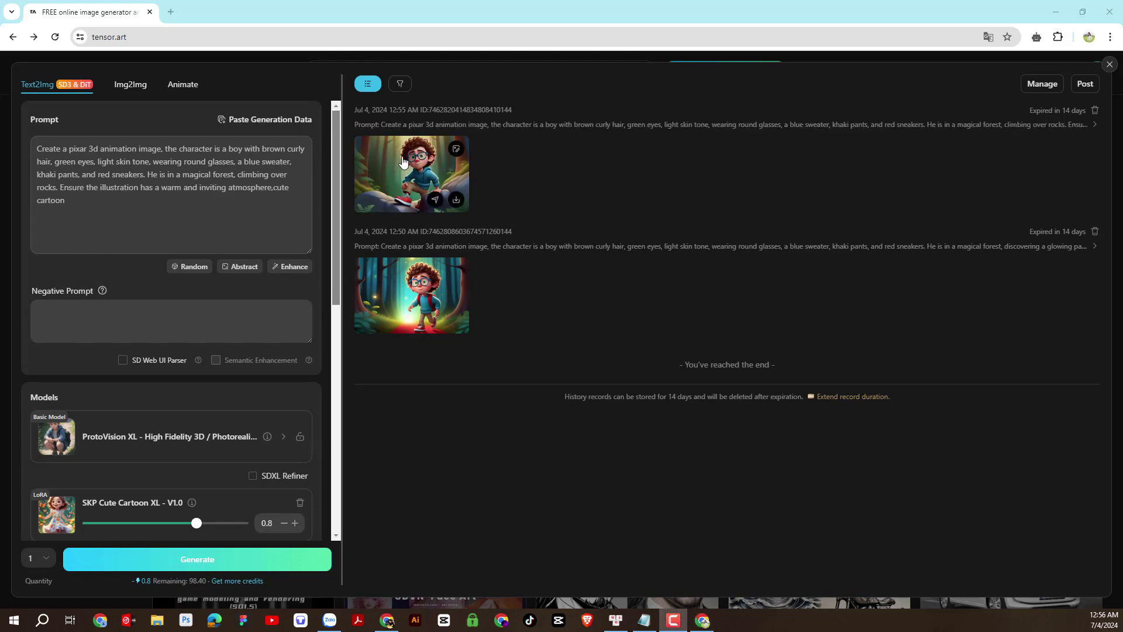
{"action": "left_click", "coordinate": [412, 189]}
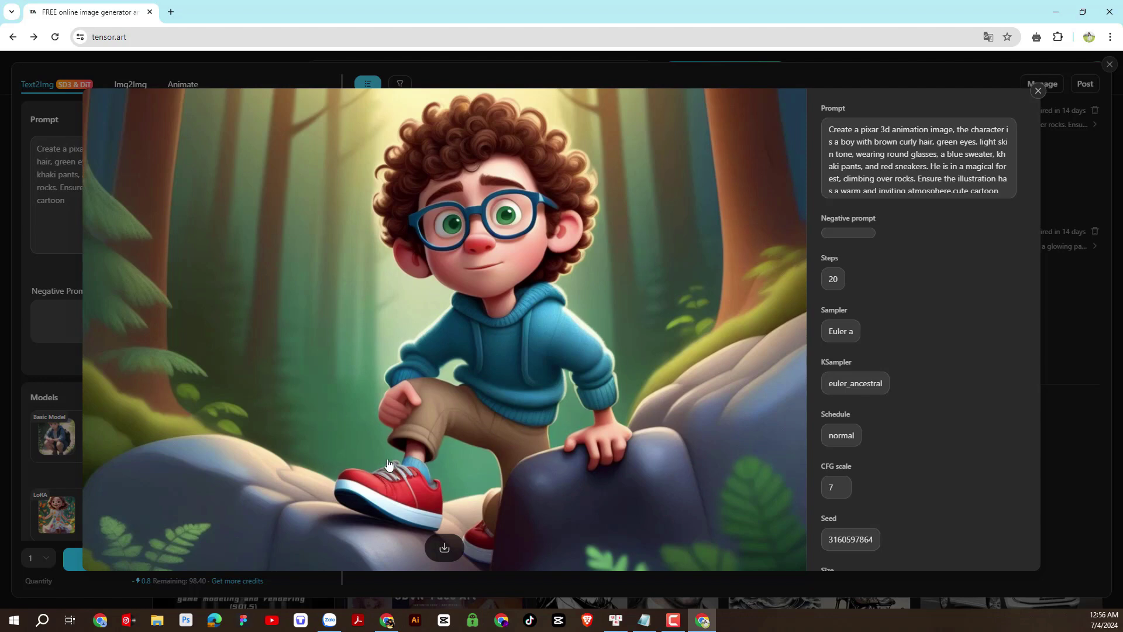
{"action": "left_click", "coordinate": [1039, 92]}
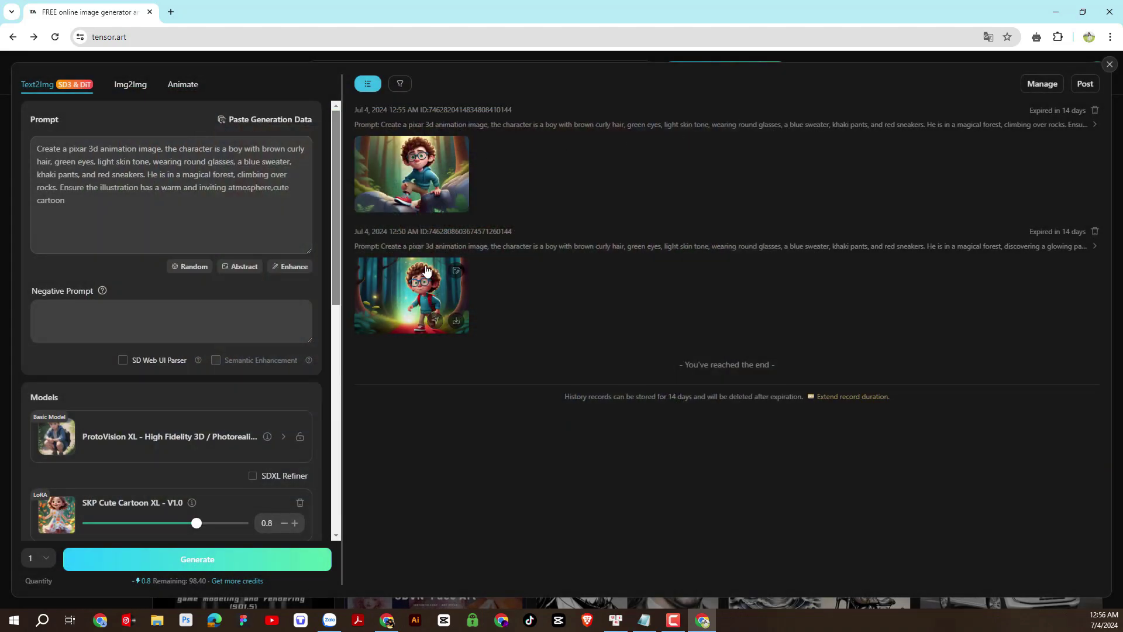
{"action": "left_click", "coordinate": [403, 193]}
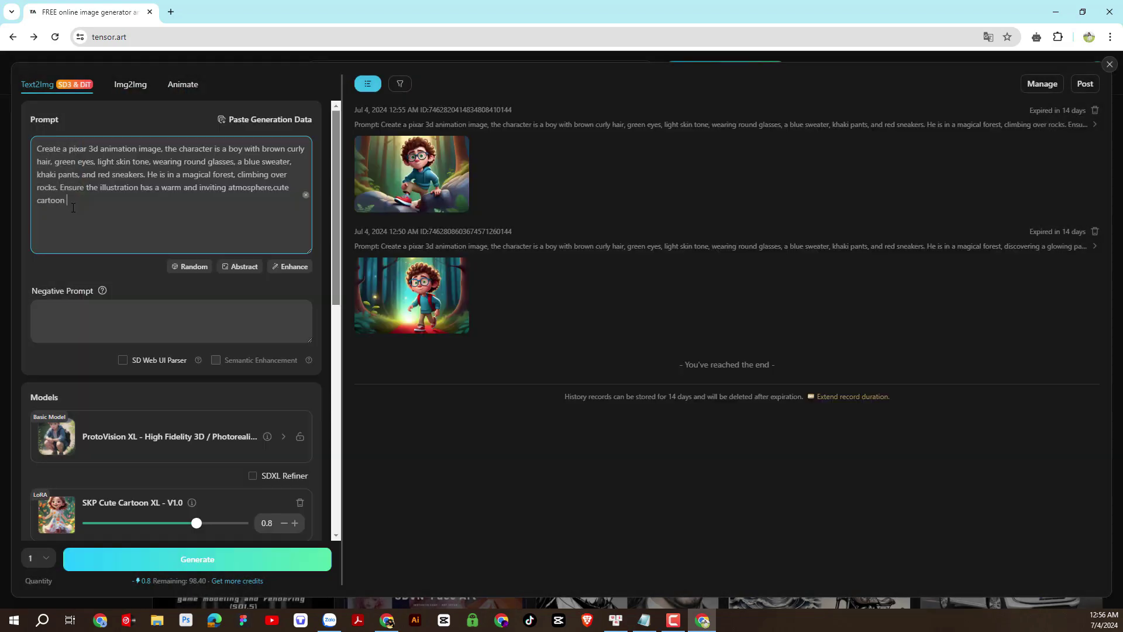
Replace "climbing over rocks" in the prompt with the copied phrase "Crossing a small stream".
{"action": "left_click", "coordinate": [73, 207]}
{"action": "left_click_drag", "start_coordinate": [237, 175], "coordinate": [58, 188]}
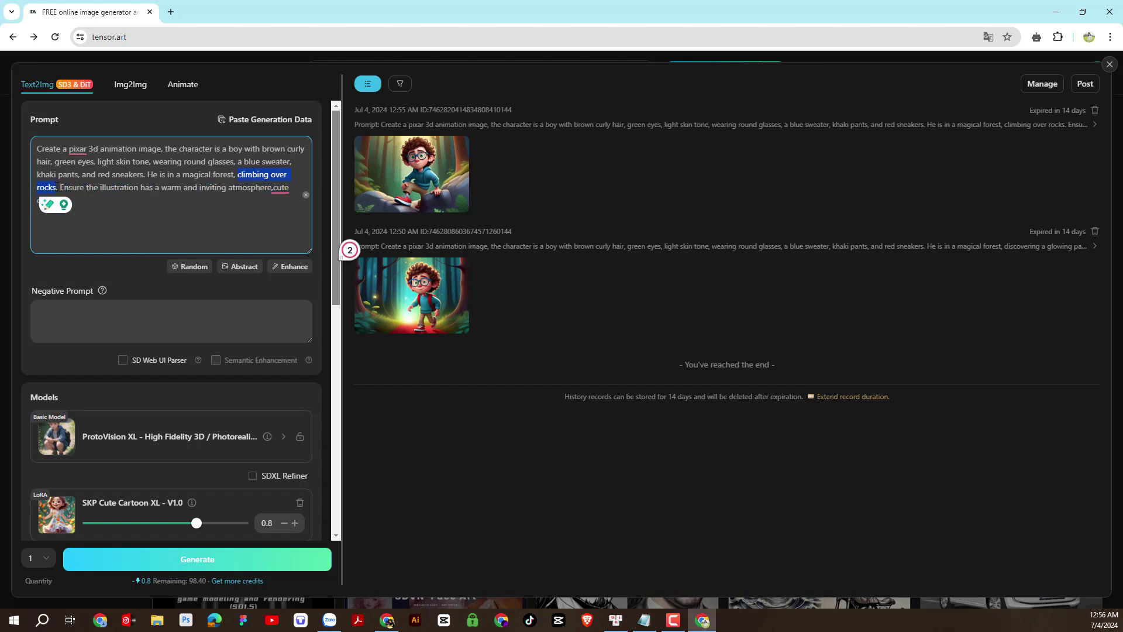
{"action": "left_click", "coordinate": [57, 187]}
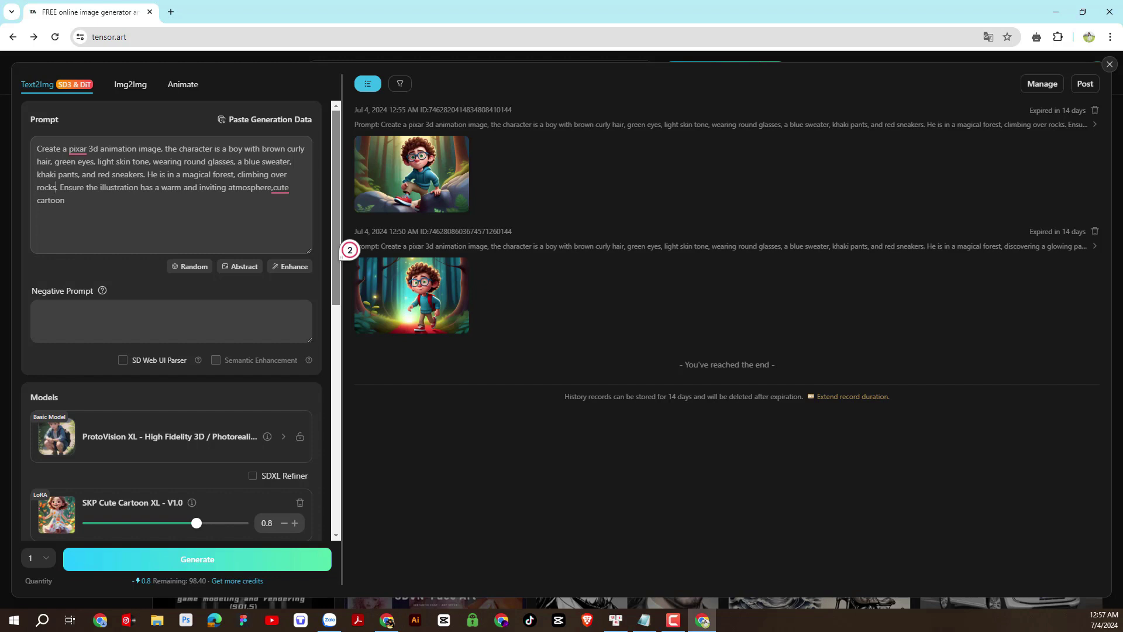
{"action": "key", "text": "alt+Tab"}
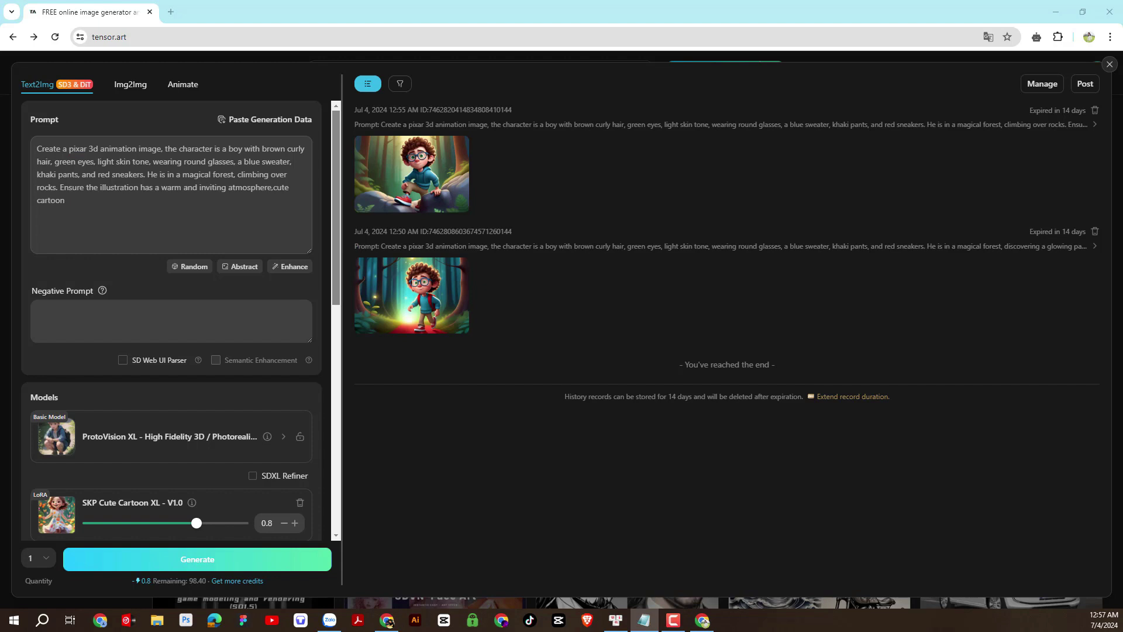
{"action": "left_click", "coordinate": [241, 174]}
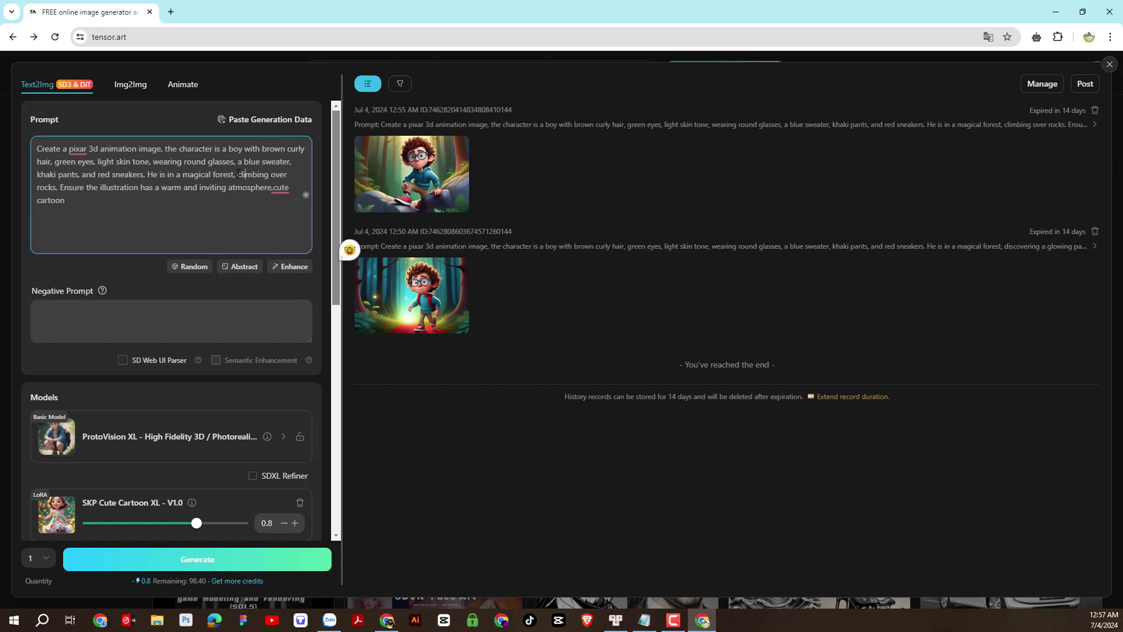
{"action": "left_click_drag", "start_coordinate": [239, 175], "coordinate": [57, 186]}
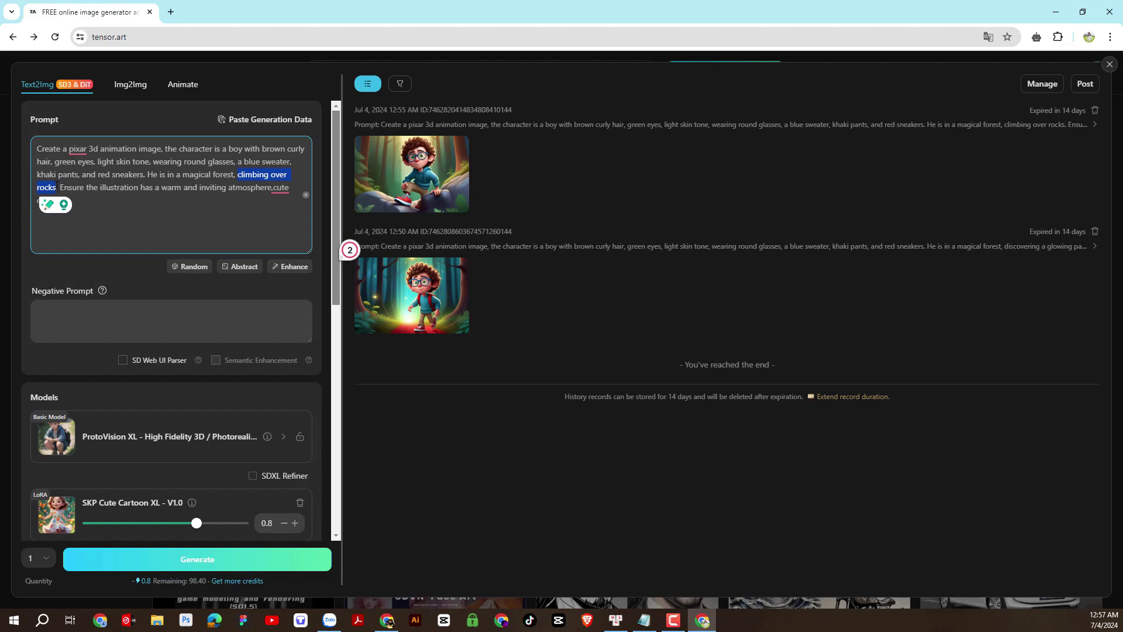
{"action": "right_click", "coordinate": [249, 176]}
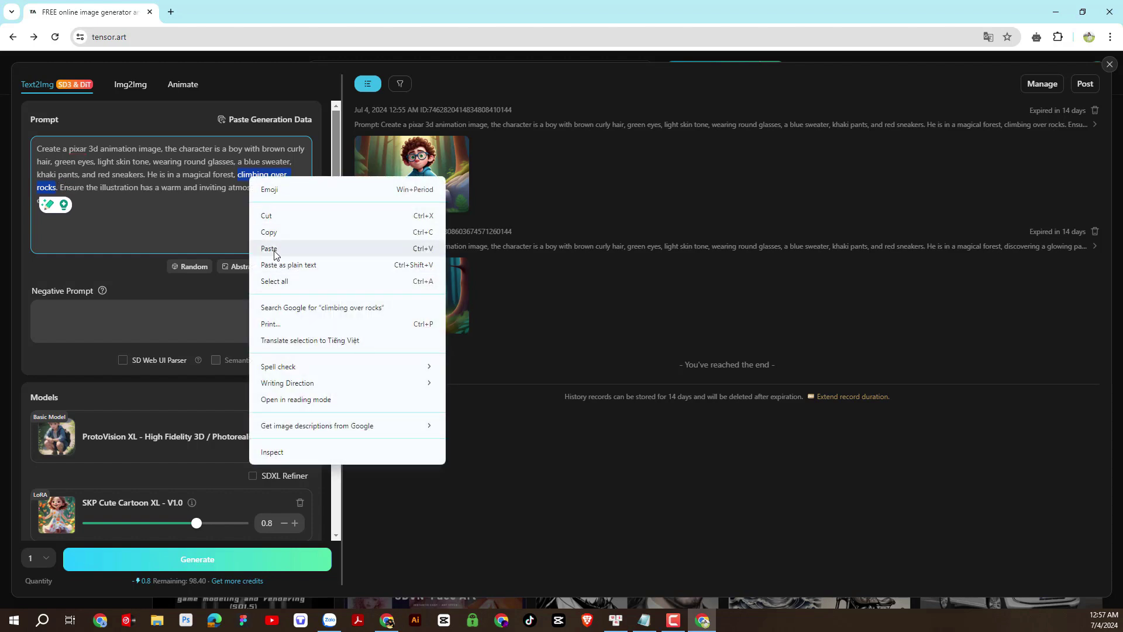
{"action": "left_click", "coordinate": [258, 246]}
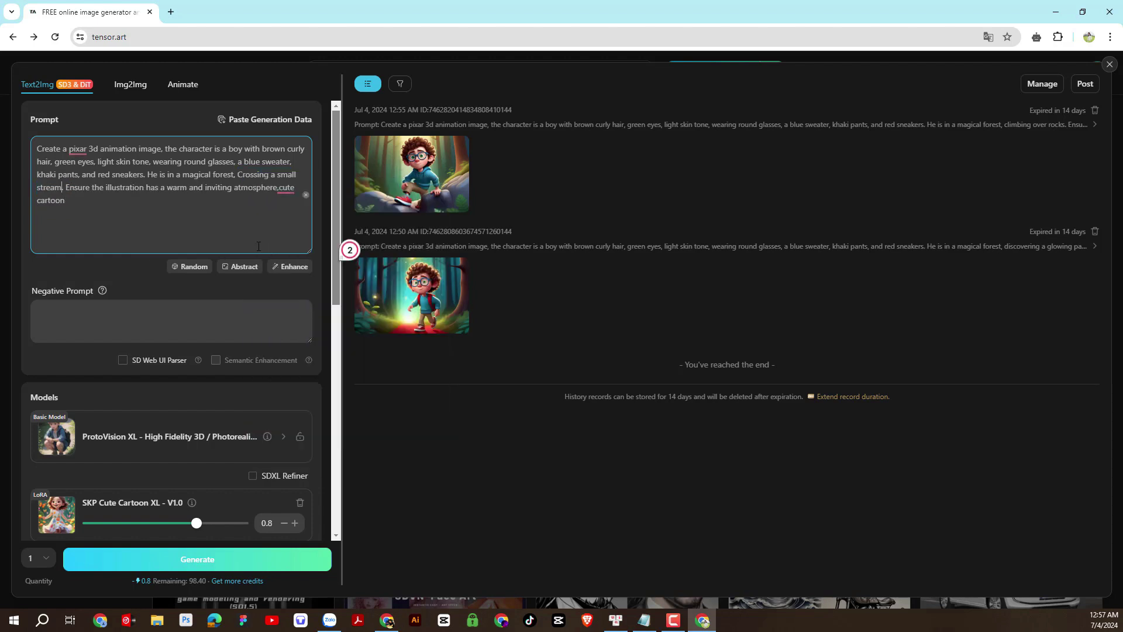
Change "Crossing" to lowercase "crossing" in the prompt and generate the image of the boy crossing a small stream.
{"action": "left_click", "coordinate": [240, 174]}
{"action": "key", "text": "BackSpace"}
{"action": "type", "text": "c"}
{"action": "left_click", "coordinate": [202, 562]}
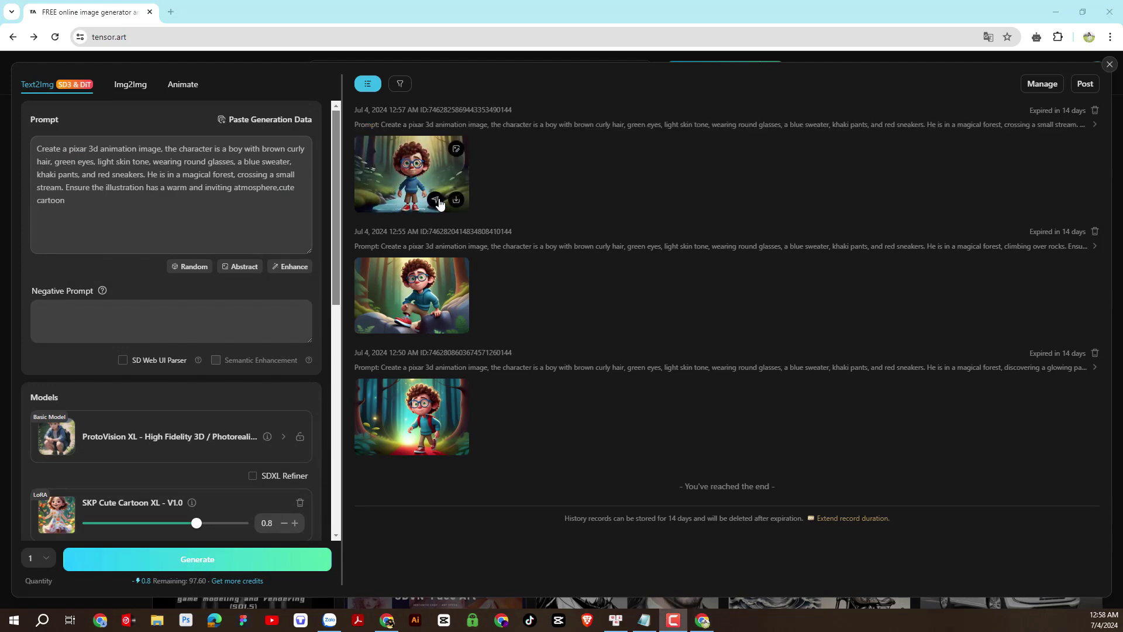
View the generated small-stream image enlarged twice to check the boy's appearance and scene, closing the preview each time.
{"action": "left_click", "coordinate": [429, 174]}
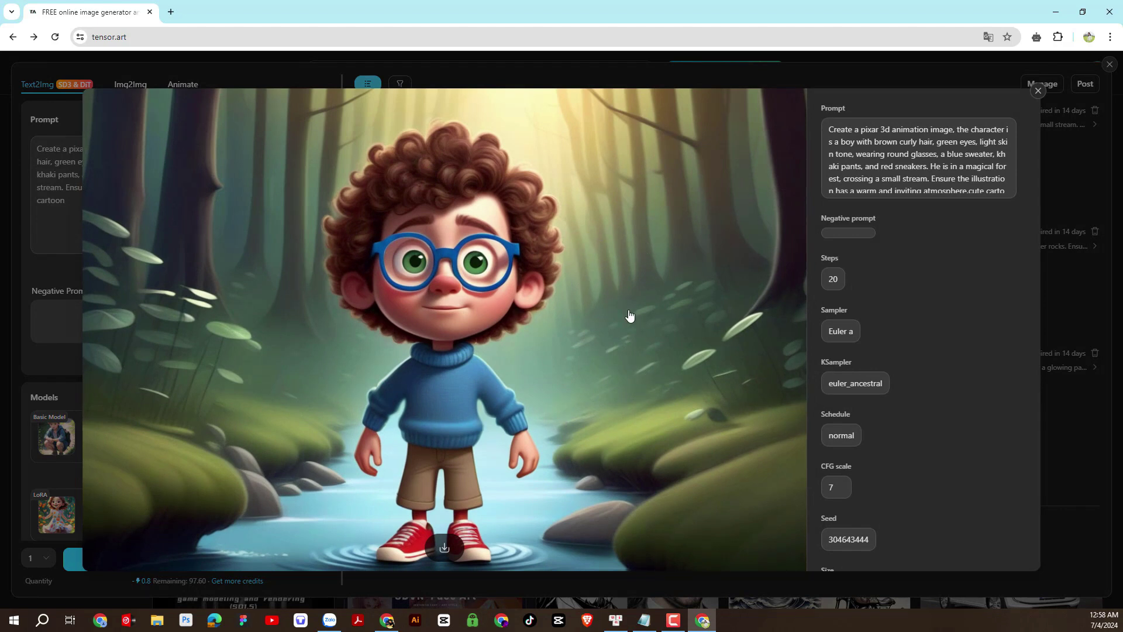
{"action": "left_click", "coordinate": [1038, 91]}
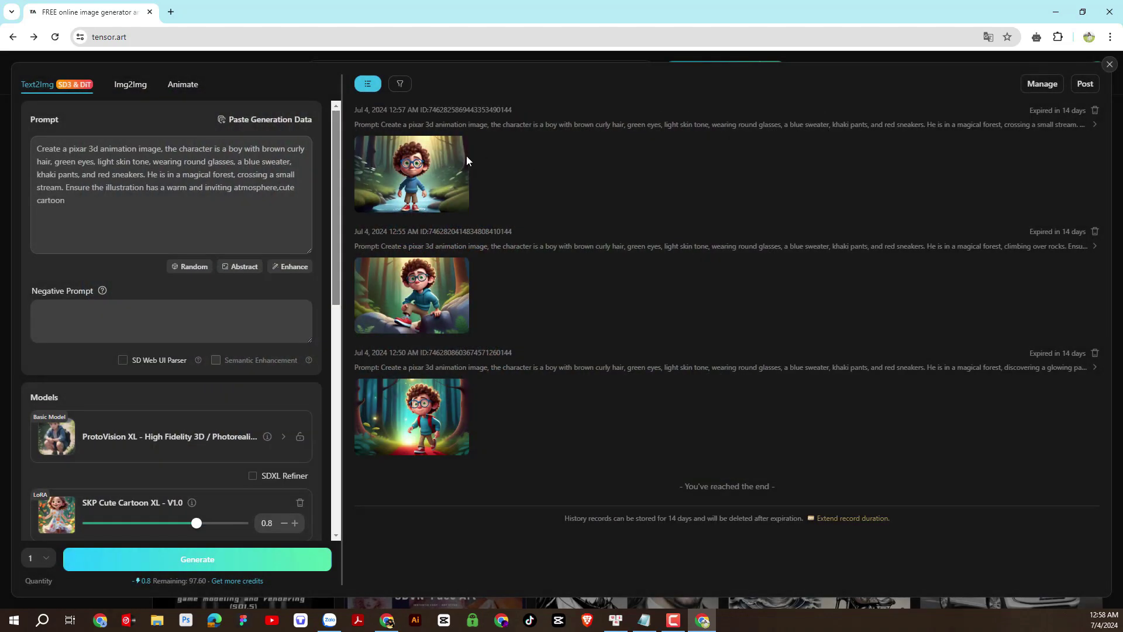
{"action": "left_click", "coordinate": [376, 193]}
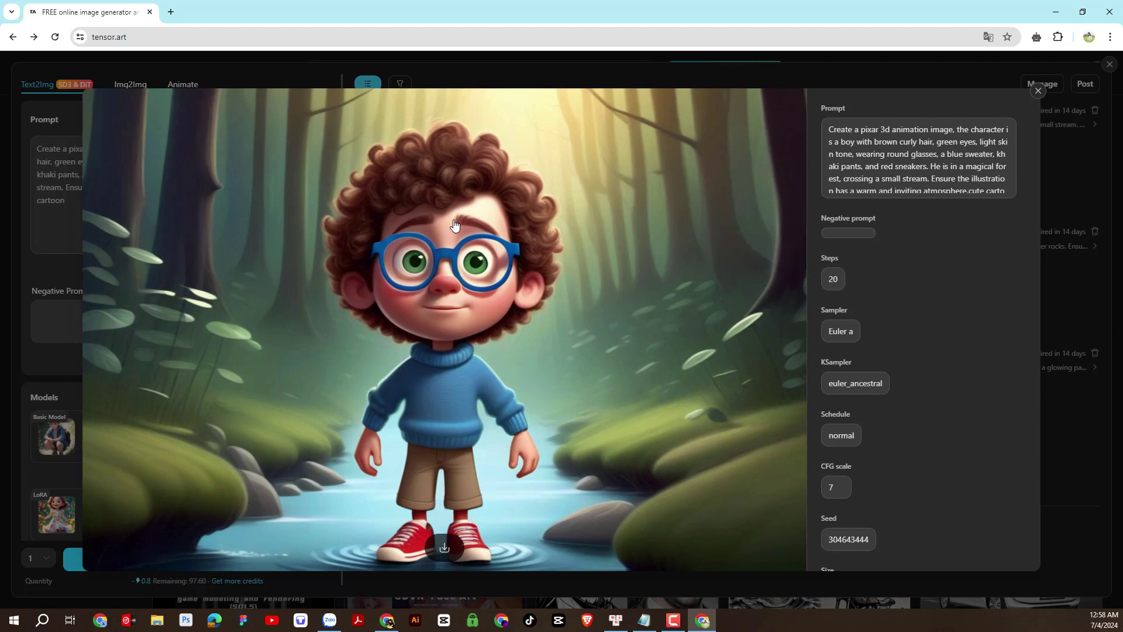
{"action": "left_click", "coordinate": [1038, 92]}
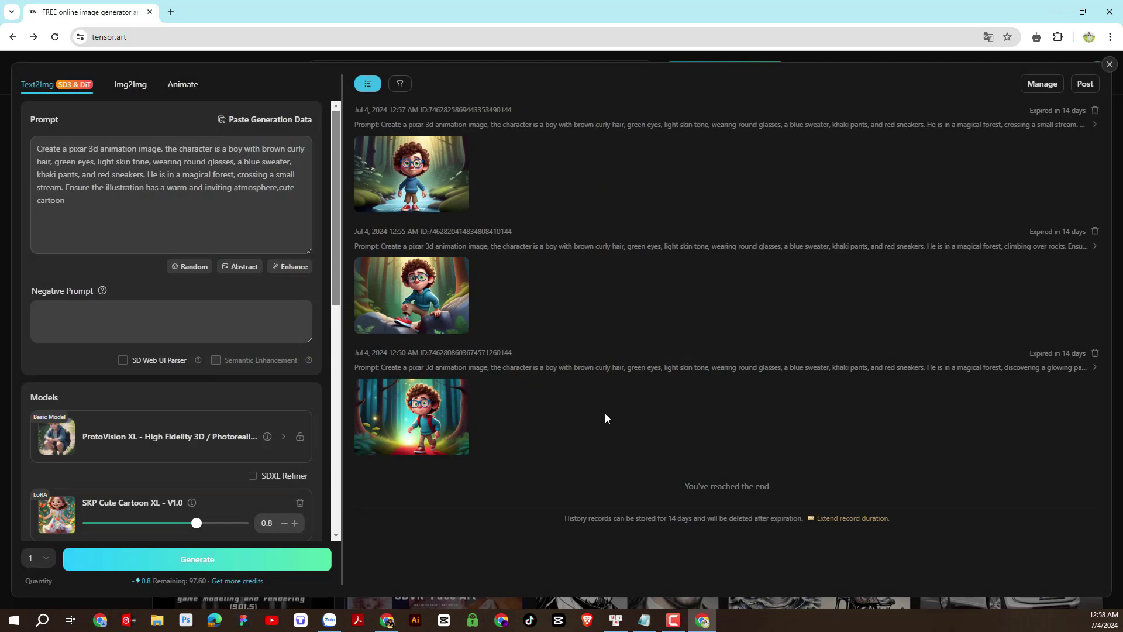
Replace "crossing a small stream" in the prompt with "Discovering a hidden cave".
{"action": "left_click", "coordinate": [253, 176]}
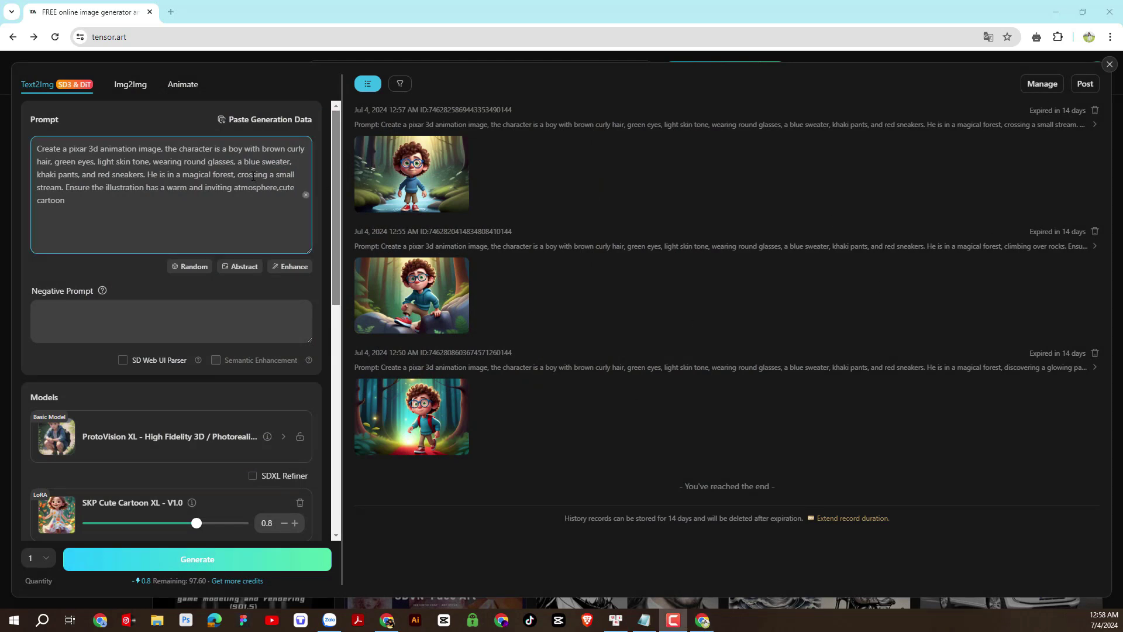
{"action": "left_click_drag", "start_coordinate": [237, 174], "coordinate": [62, 188]}
{"action": "type", "text": "Discovering a hidden cave"}
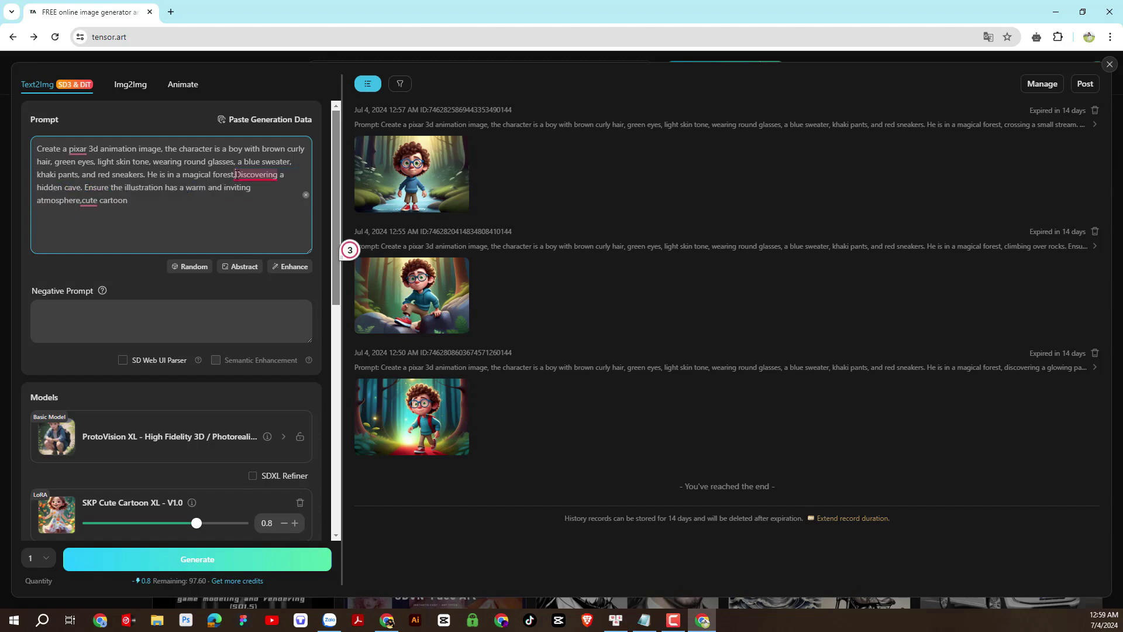
Apply the writing corrections in the prompt: lowercase "discovering", put a space before "cute", and capitalize "Pixar".
{"action": "mouse_move", "coordinate": [240, 174]}
{"action": "left_click", "coordinate": [210, 204]}
{"action": "left_click", "coordinate": [84, 205]}
{"action": "mouse_move", "coordinate": [81, 149]}
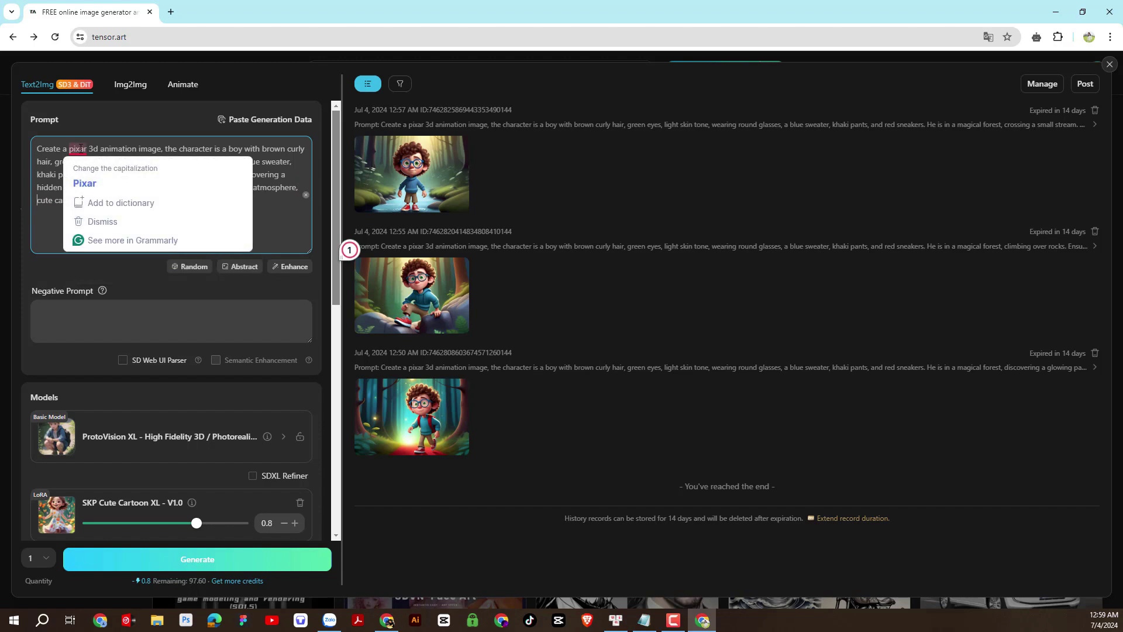
{"action": "left_click", "coordinate": [109, 176]}
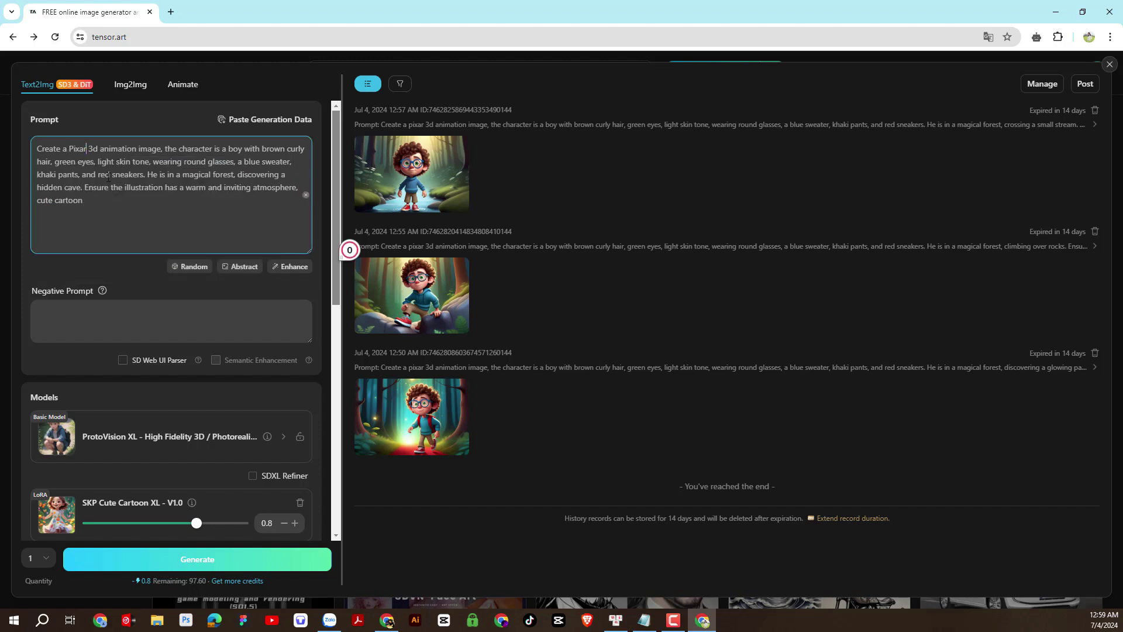
Generate the image of the boy discovering a hidden cave and view the result enlarged.
{"action": "left_click", "coordinate": [124, 175]}
{"action": "left_click_drag", "start_coordinate": [237, 173], "coordinate": [82, 187]}
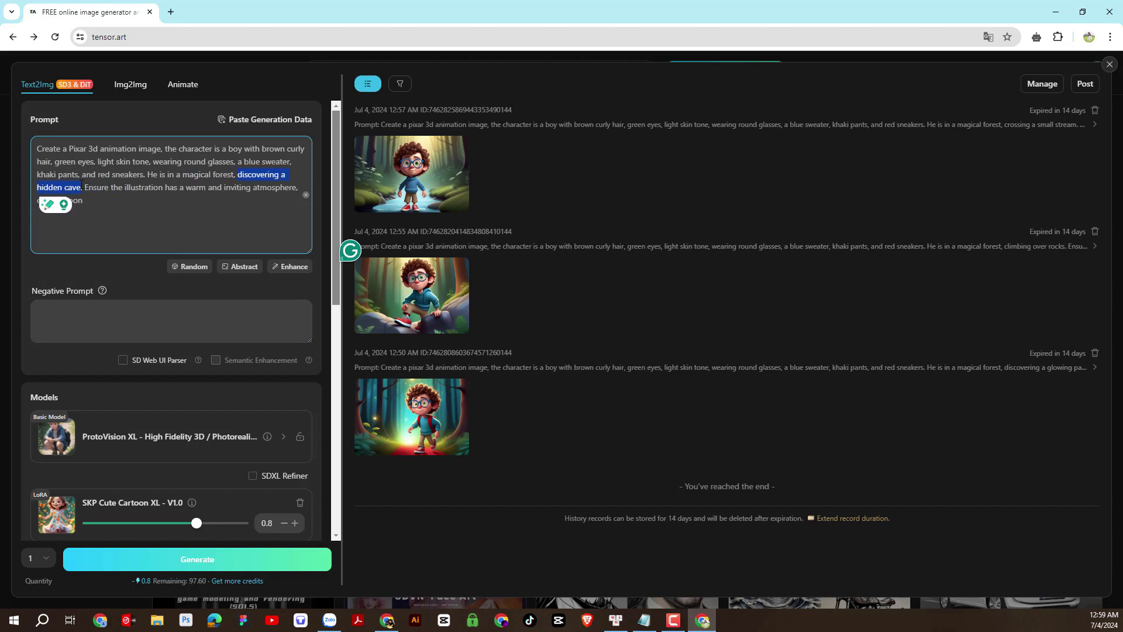
{"action": "left_click", "coordinate": [190, 561]}
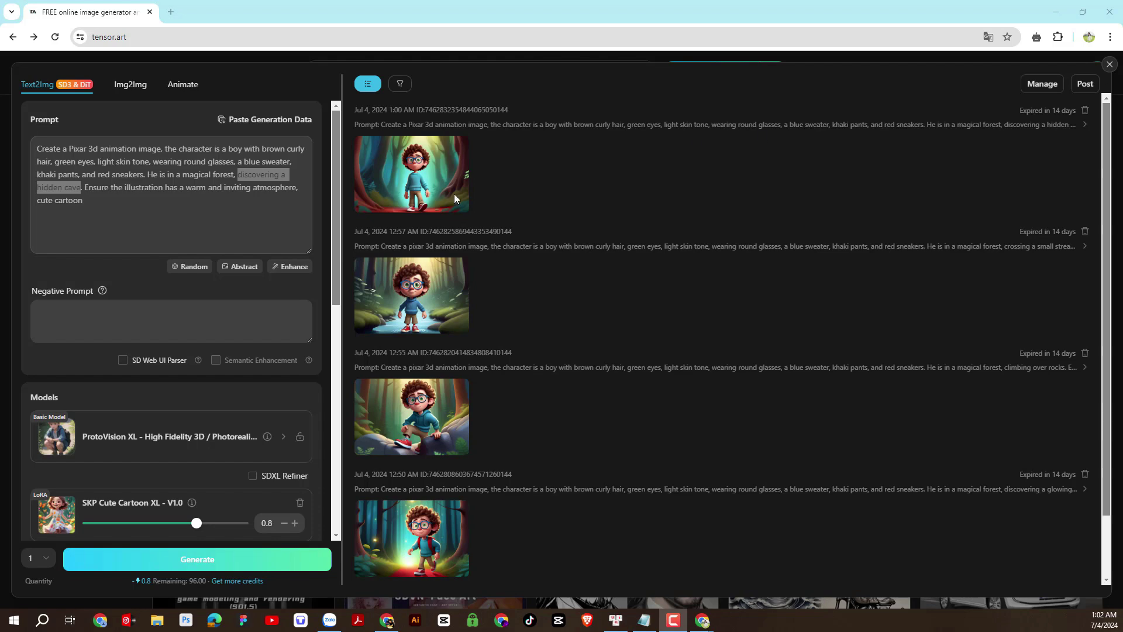
{"action": "left_click", "coordinate": [396, 197]}
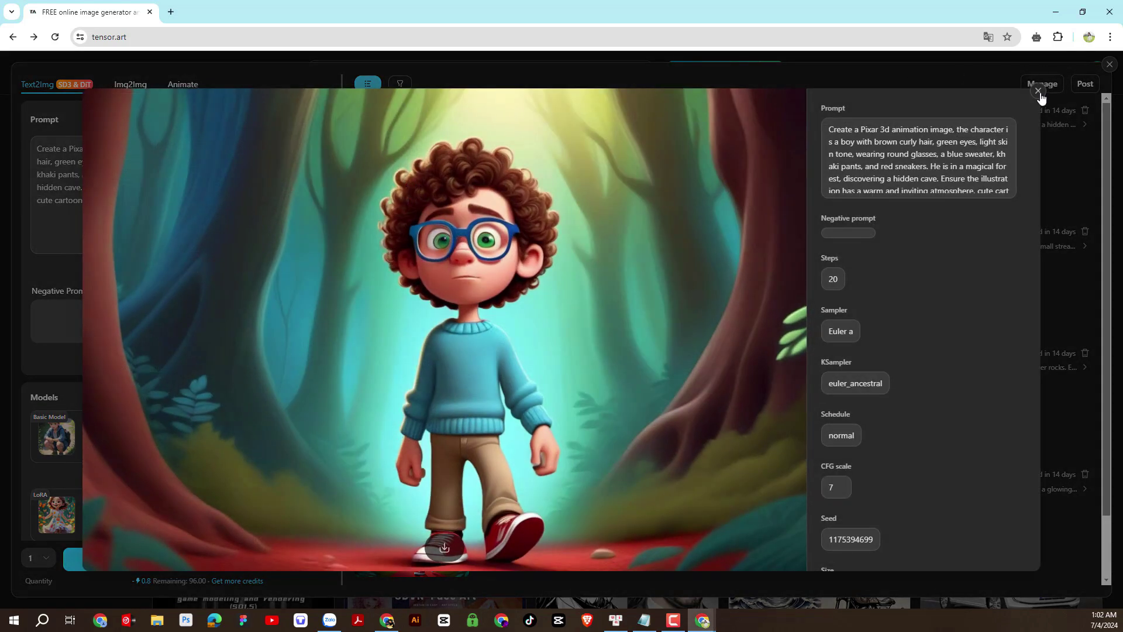
{"action": "left_click", "coordinate": [1040, 91]}
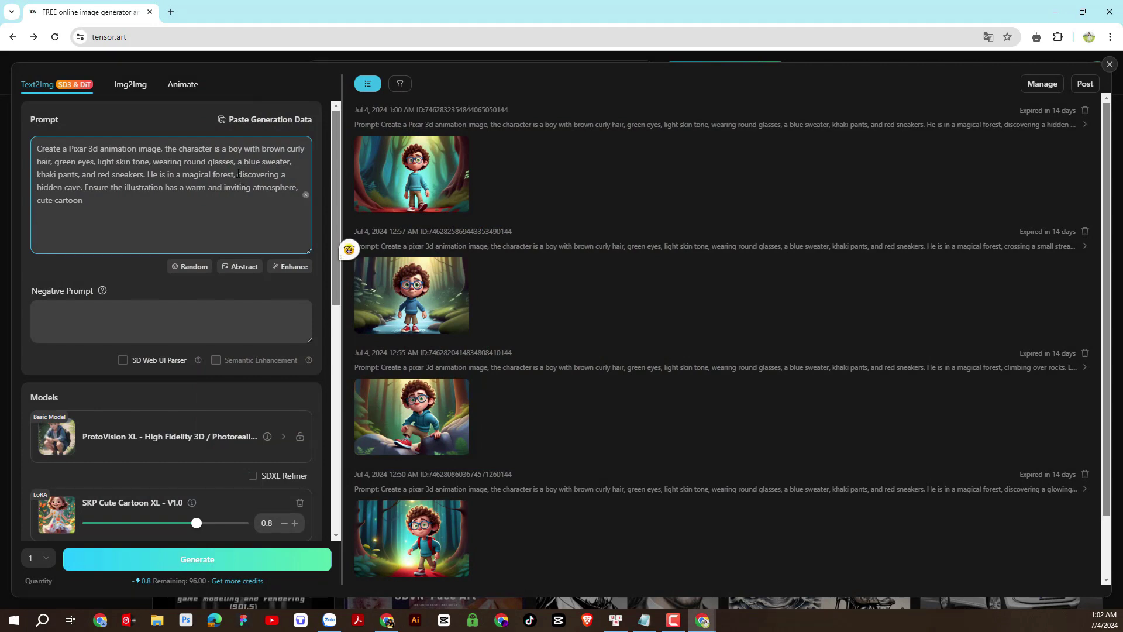
Replace "discovering a hidden cave" in the prompt with "was surprised and observed a glowing cave inside" and generate the image.
{"action": "left_click_drag", "start_coordinate": [204, 187], "coordinate": [81, 189]}
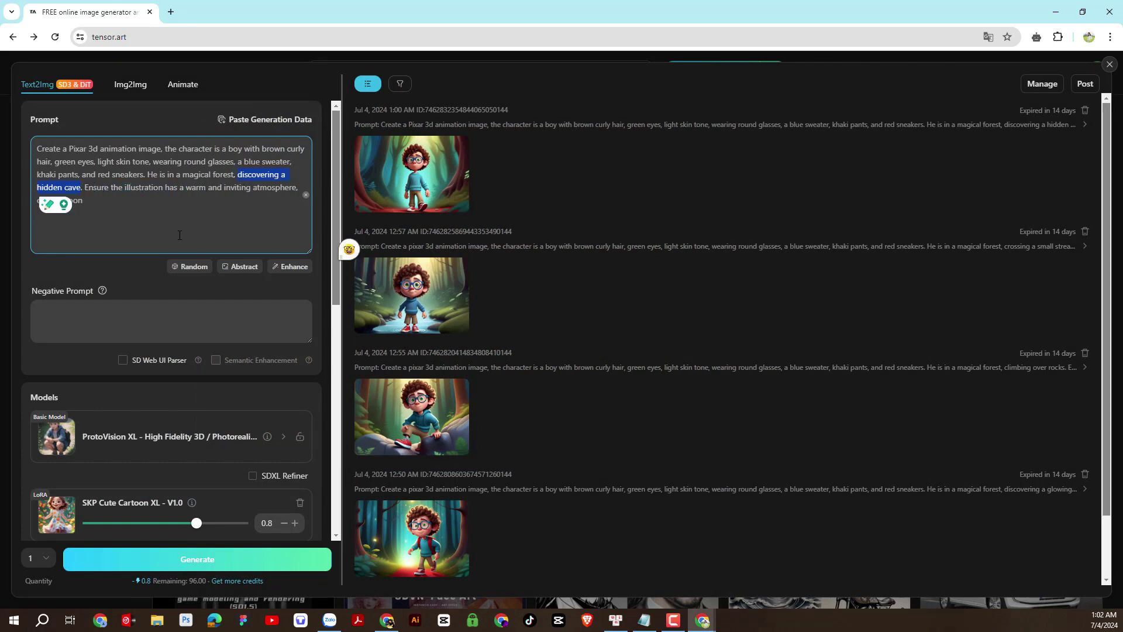
{"action": "type", "text": "was surprised and observed a glowing cave inside"}
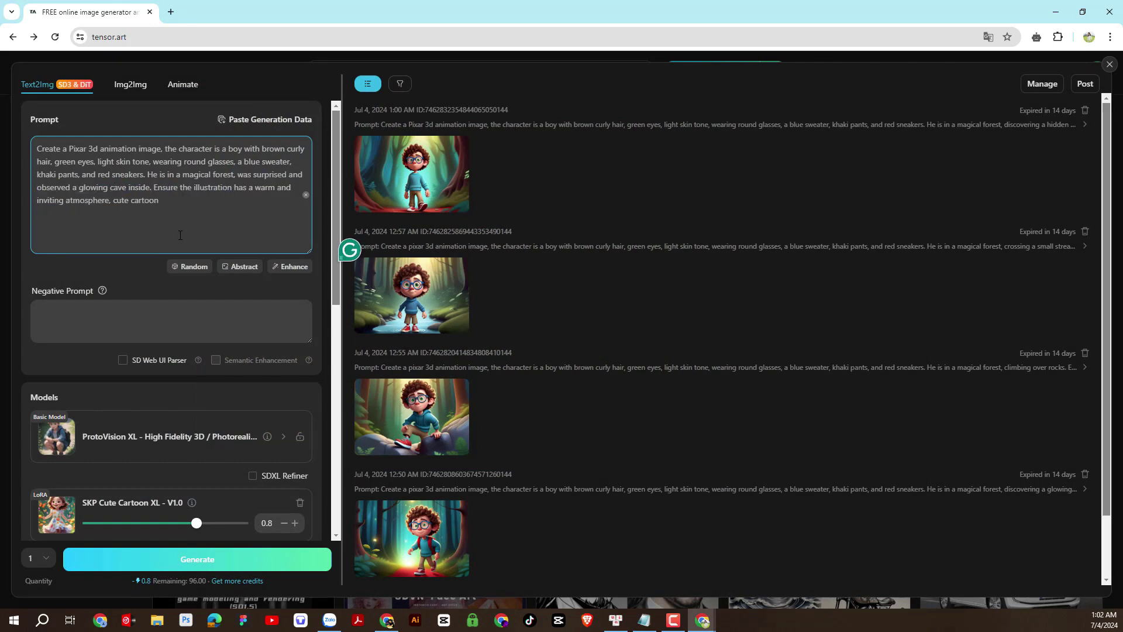
{"action": "left_click", "coordinate": [190, 239]}
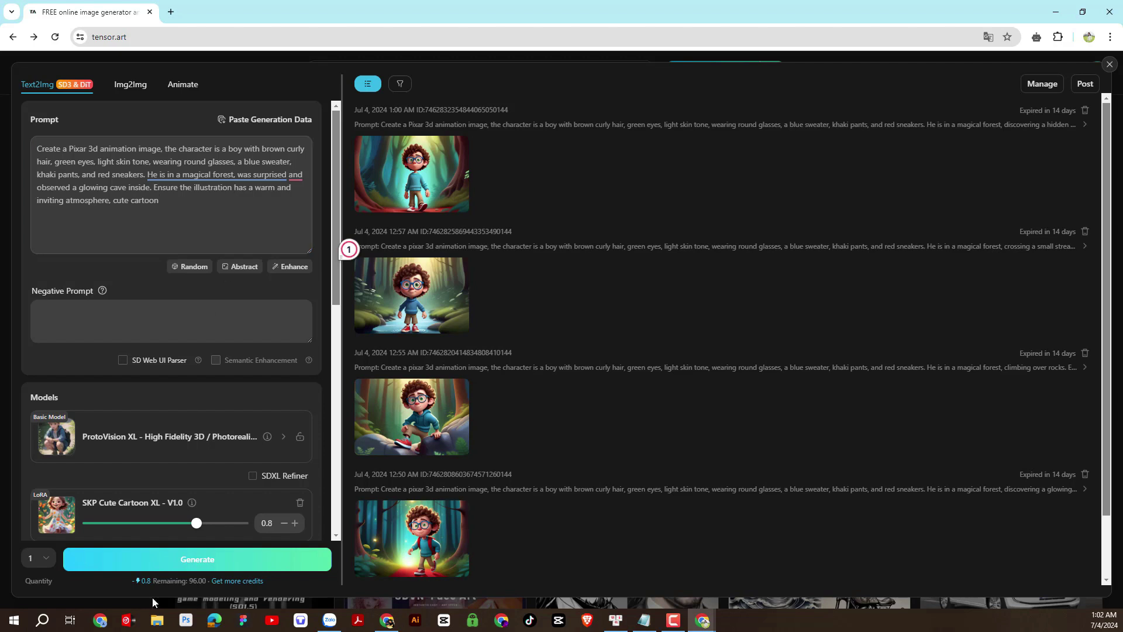
{"action": "left_click", "coordinate": [194, 561]}
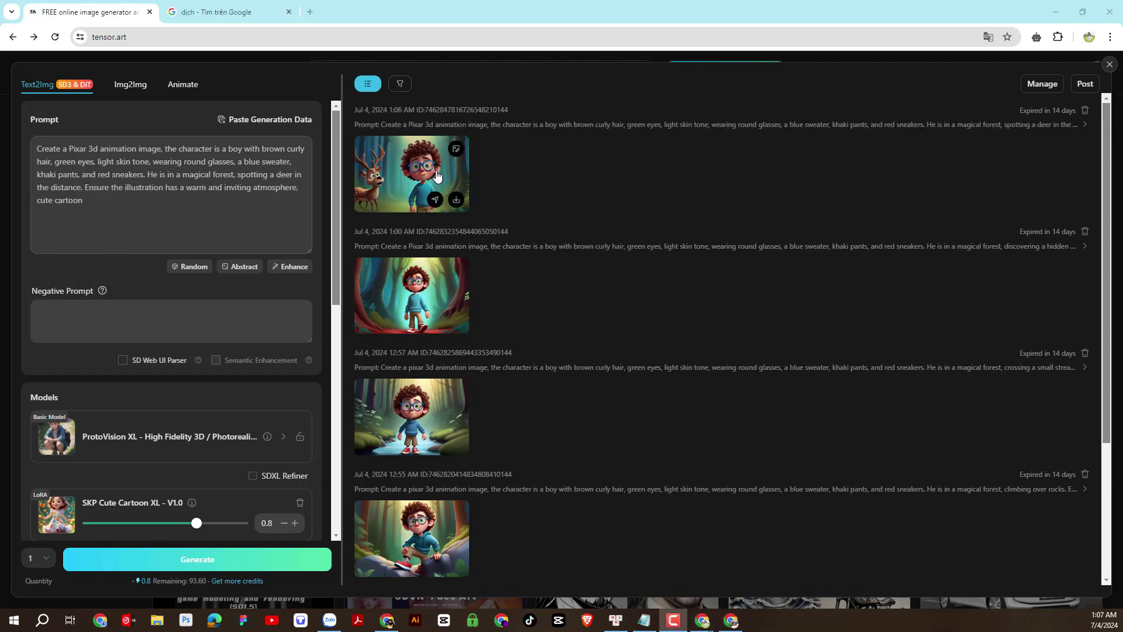
View the deer image enlarged, then generate another version from the same prompt and view that one enlarged too.
{"action": "left_click", "coordinate": [437, 175]}
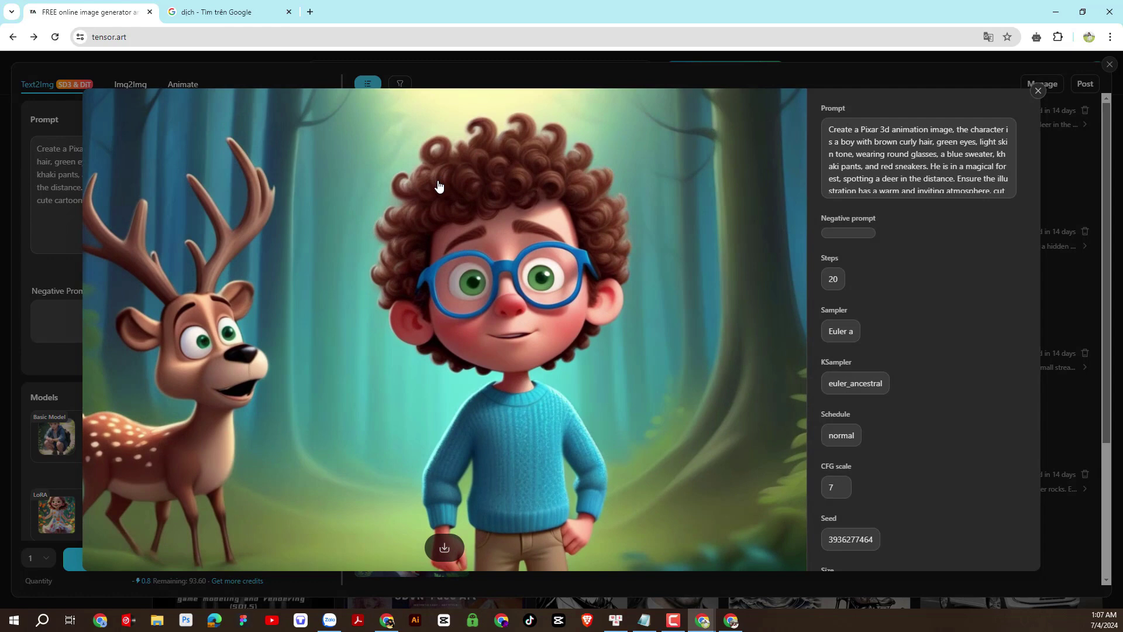
{"action": "left_click", "coordinate": [1039, 91]}
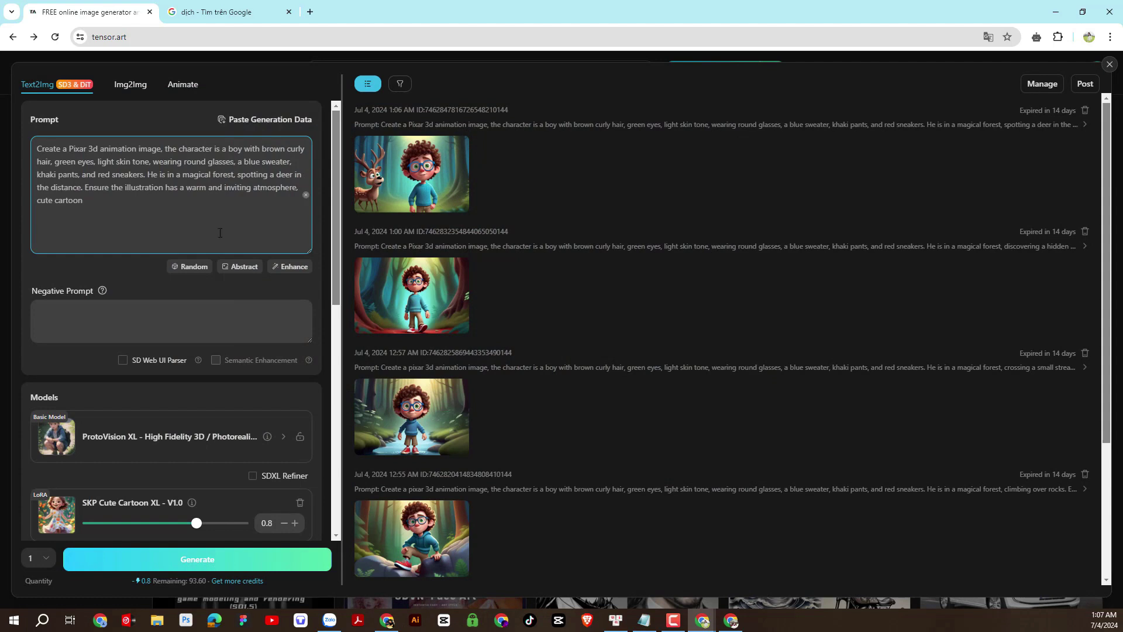
{"action": "left_click", "coordinate": [201, 562]}
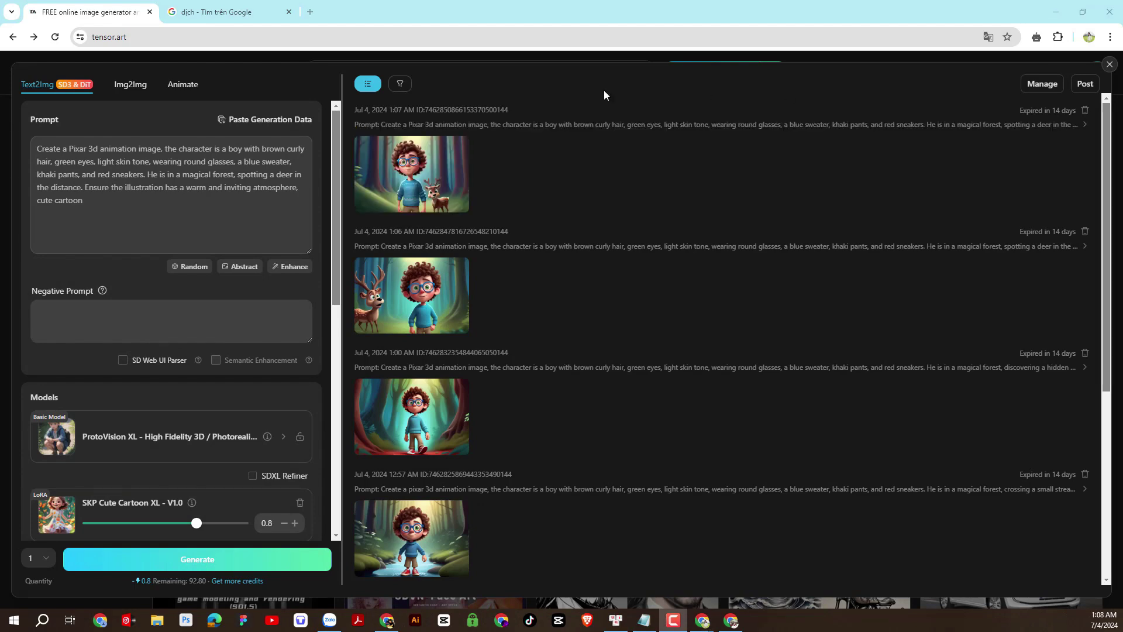
{"action": "left_click", "coordinate": [424, 183]}
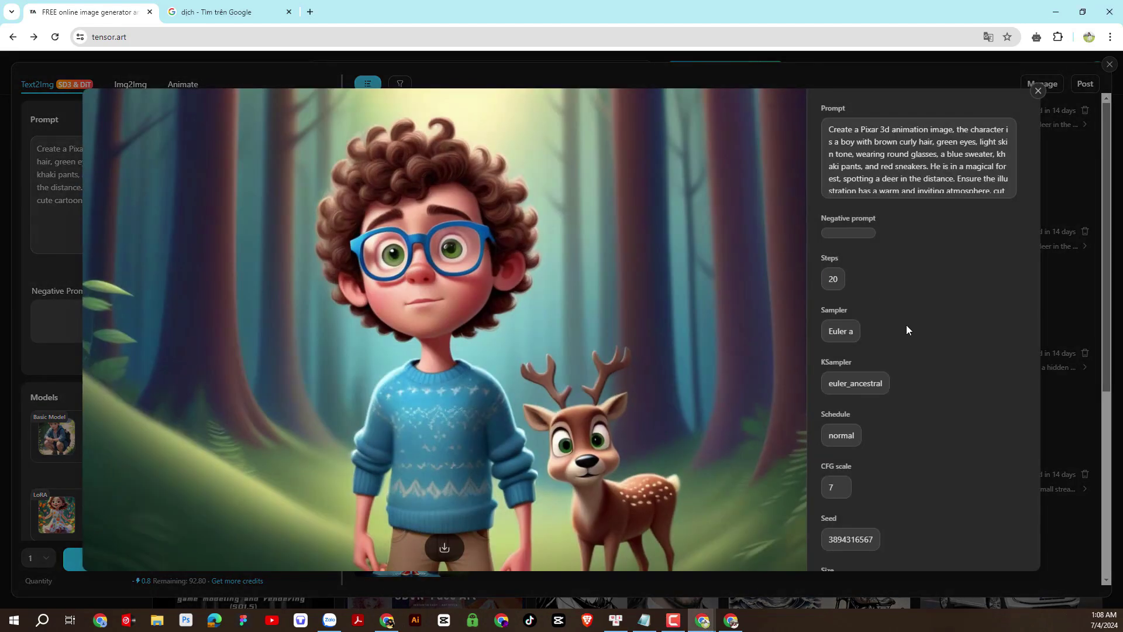
{"action": "left_click", "coordinate": [1039, 92]}
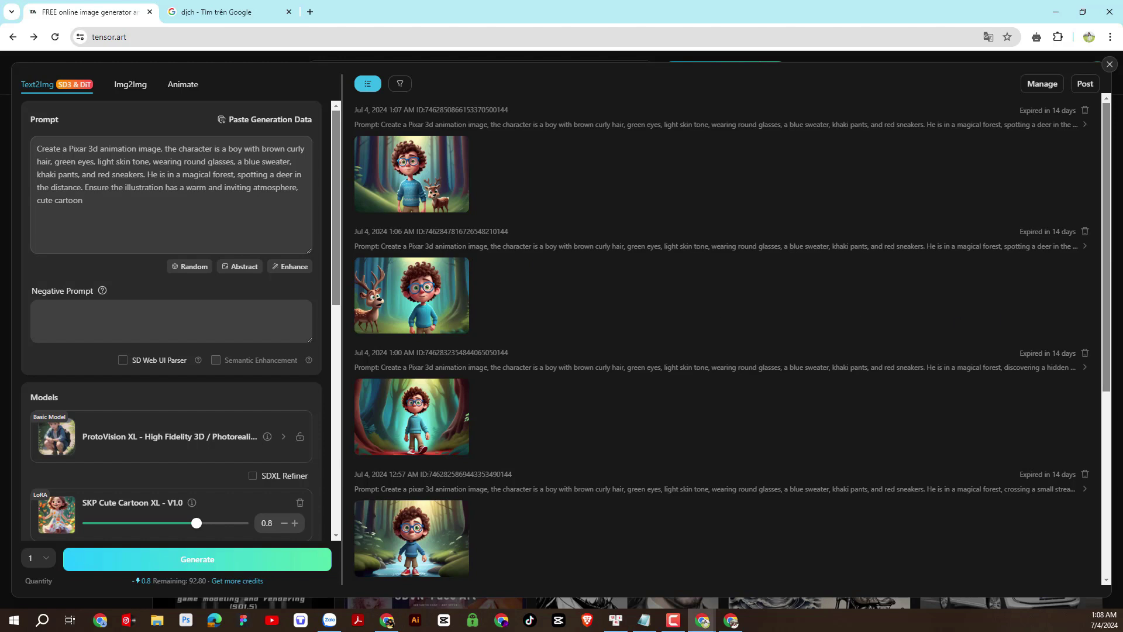
Replace "spotting a deer in the distance" in the prompt with the copied phrase "examining insects with a magnifying glass", starting in lowercase.
{"action": "key", "text": "alt+Tab"}
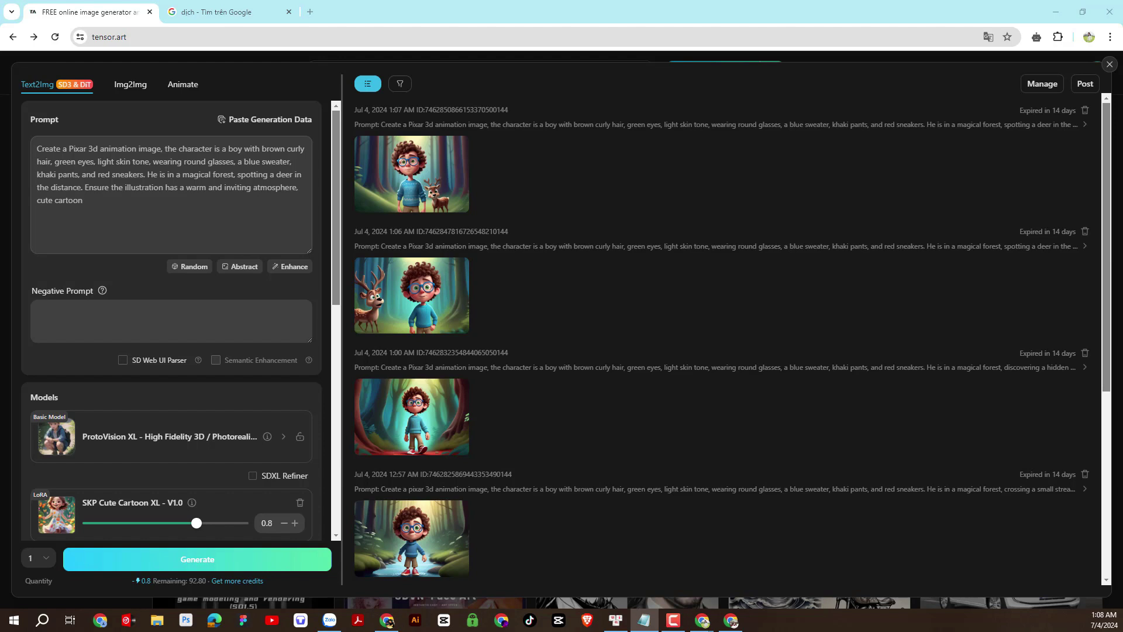
{"action": "left_click", "coordinate": [169, 177]}
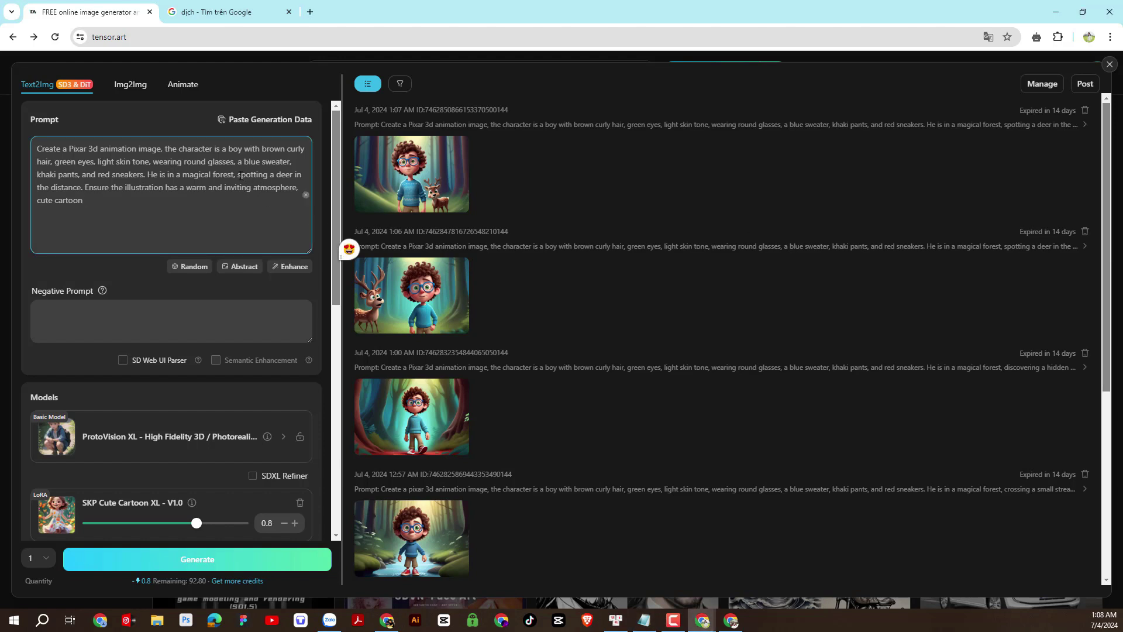
{"action": "left_click_drag", "start_coordinate": [238, 175], "coordinate": [92, 190]}
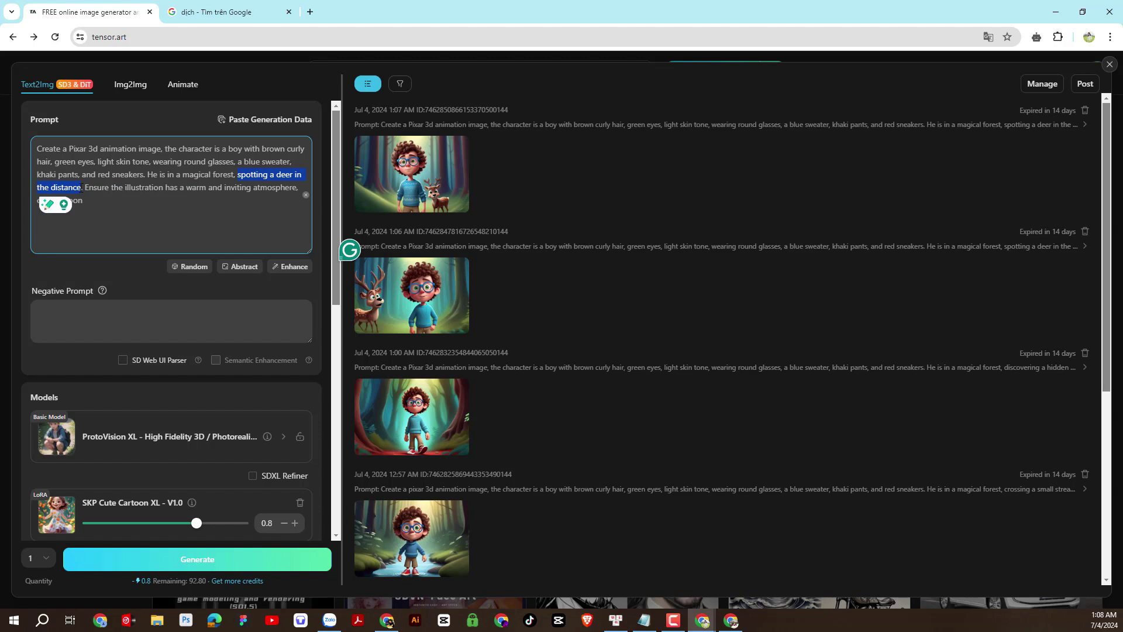
{"action": "right_click", "coordinate": [76, 186]}
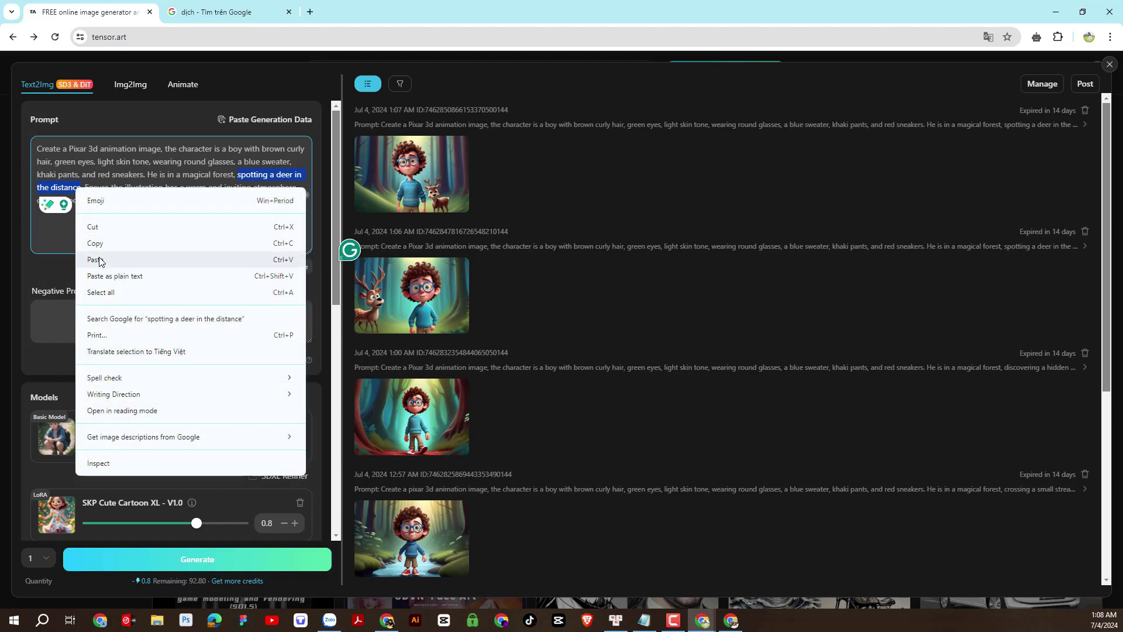
{"action": "left_click", "coordinate": [99, 258]}
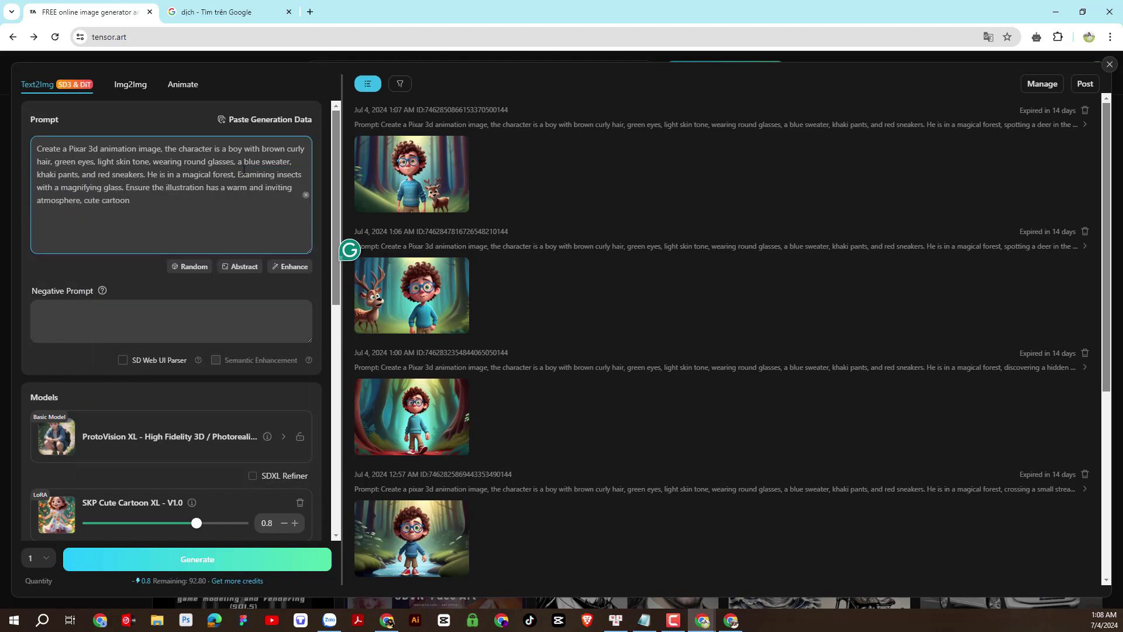
{"action": "type", "text": "e"}
{"action": "left_click", "coordinate": [160, 198]}
Generate the image of the boy examining insects with a magnifying glass and view the result enlarged.
{"action": "left_click", "coordinate": [182, 563]}
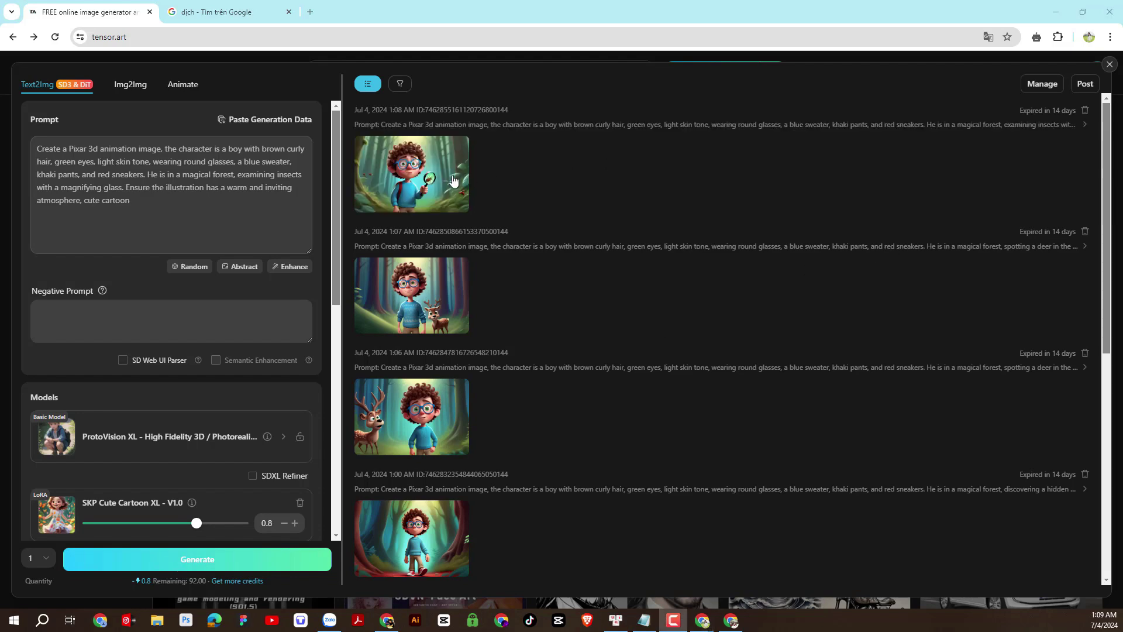
{"action": "left_click", "coordinate": [430, 179]}
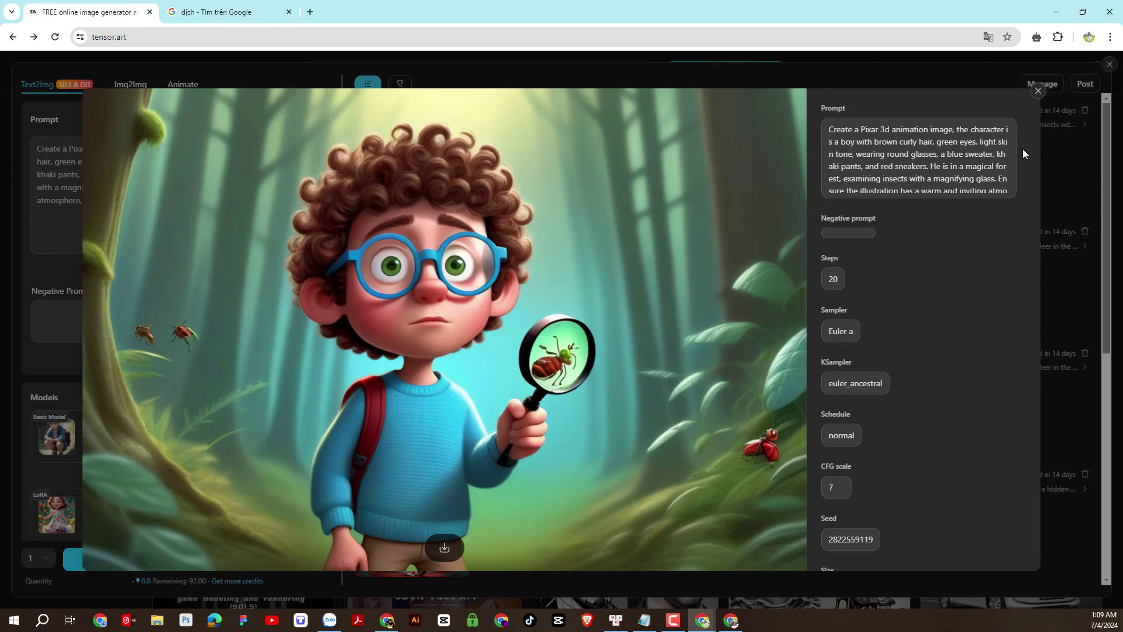
{"action": "left_click", "coordinate": [1039, 92]}
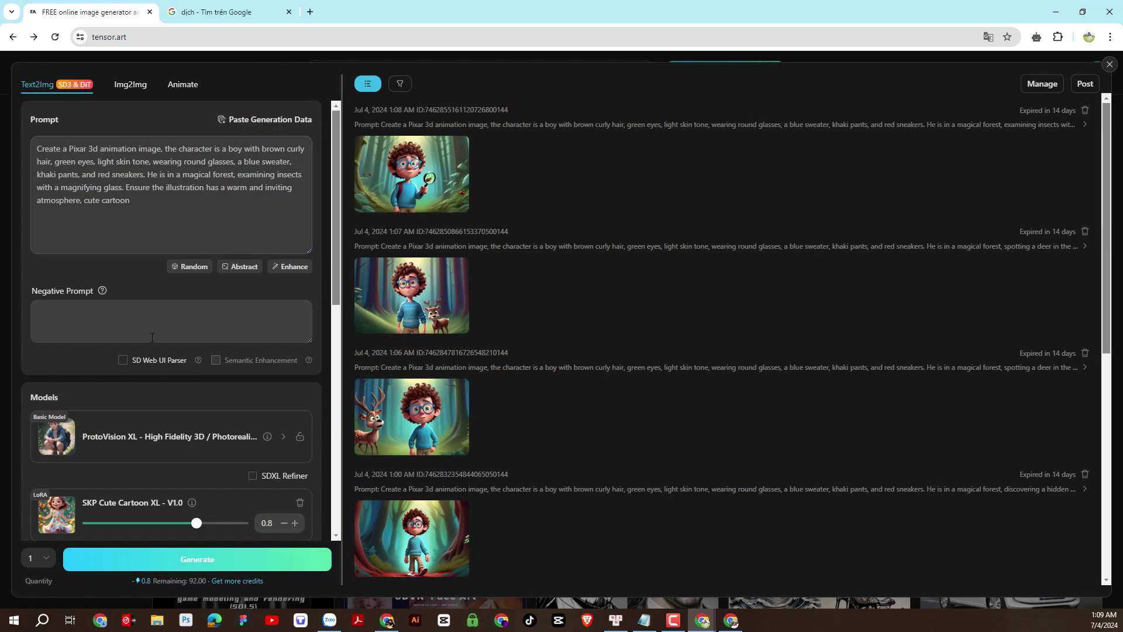
Generate a second version of the magnifying-glass image from the same prompt and view it enlarged.
{"action": "left_click", "coordinate": [202, 562]}
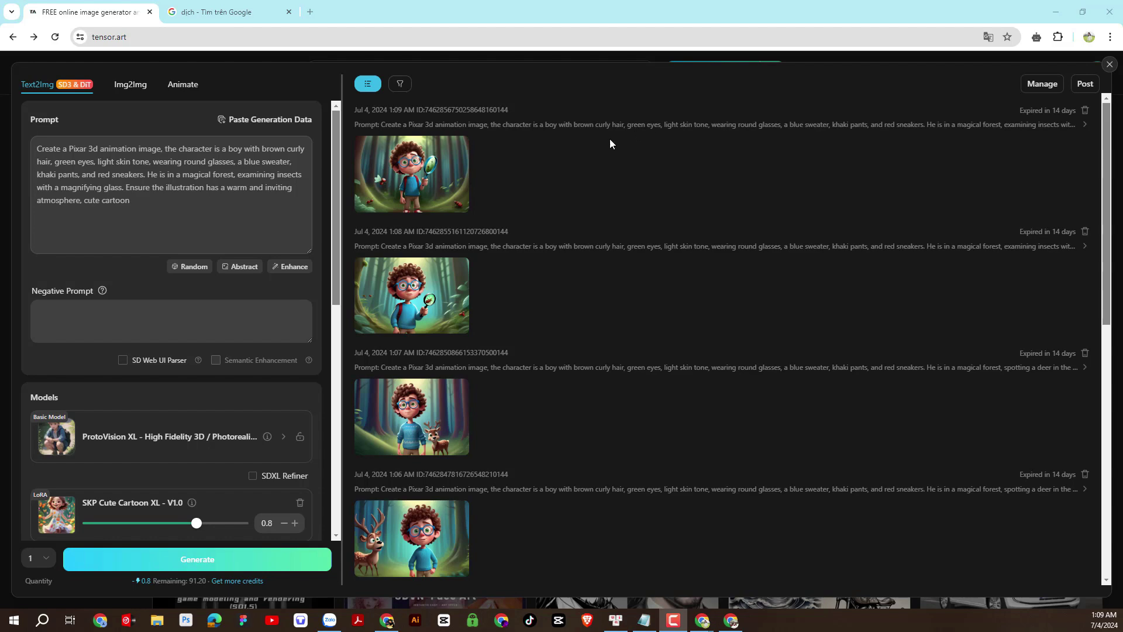
{"action": "left_click", "coordinate": [419, 174]}
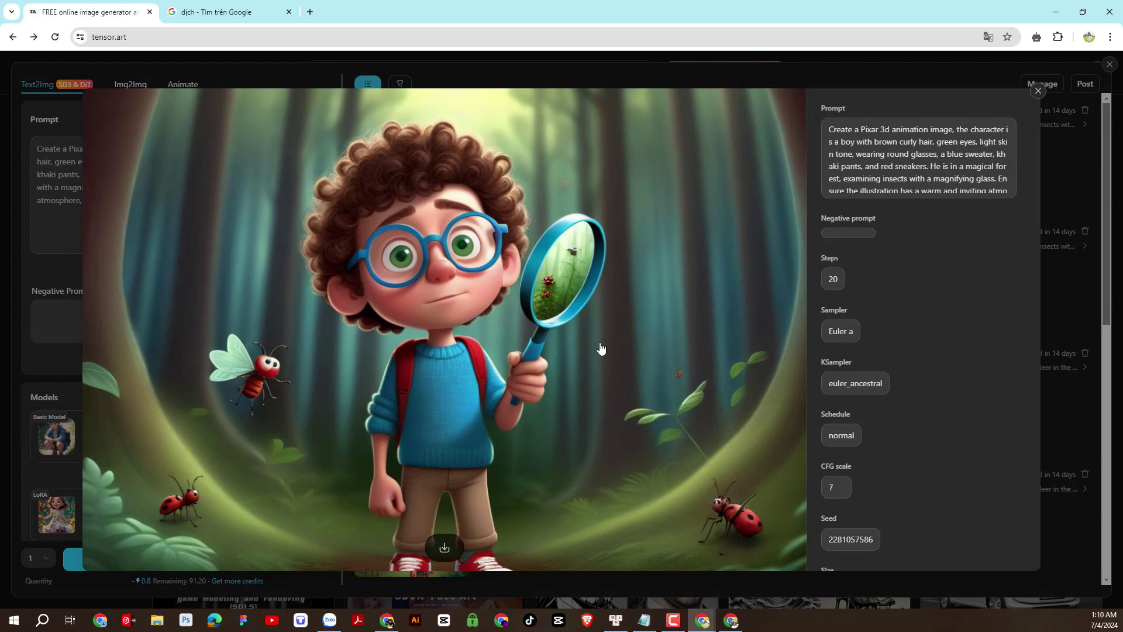
{"action": "left_click", "coordinate": [1038, 92]}
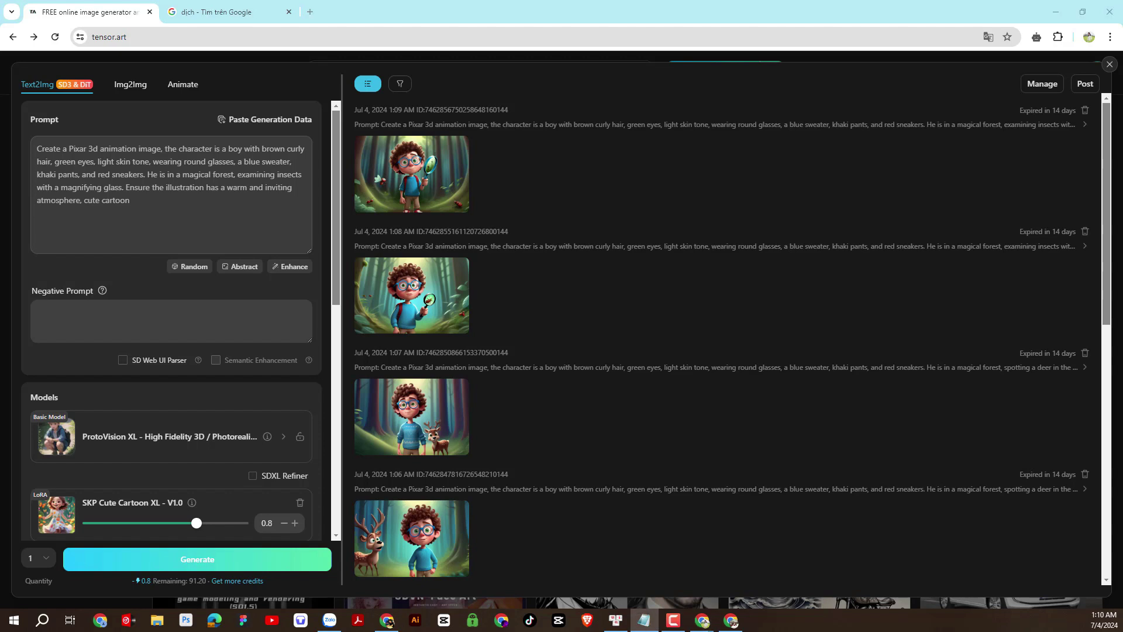
Replace "examining insects with a magnifying glass" in the prompt with "building a small fort with sticks", starting in lowercase.
{"action": "left_click", "coordinate": [215, 174]}
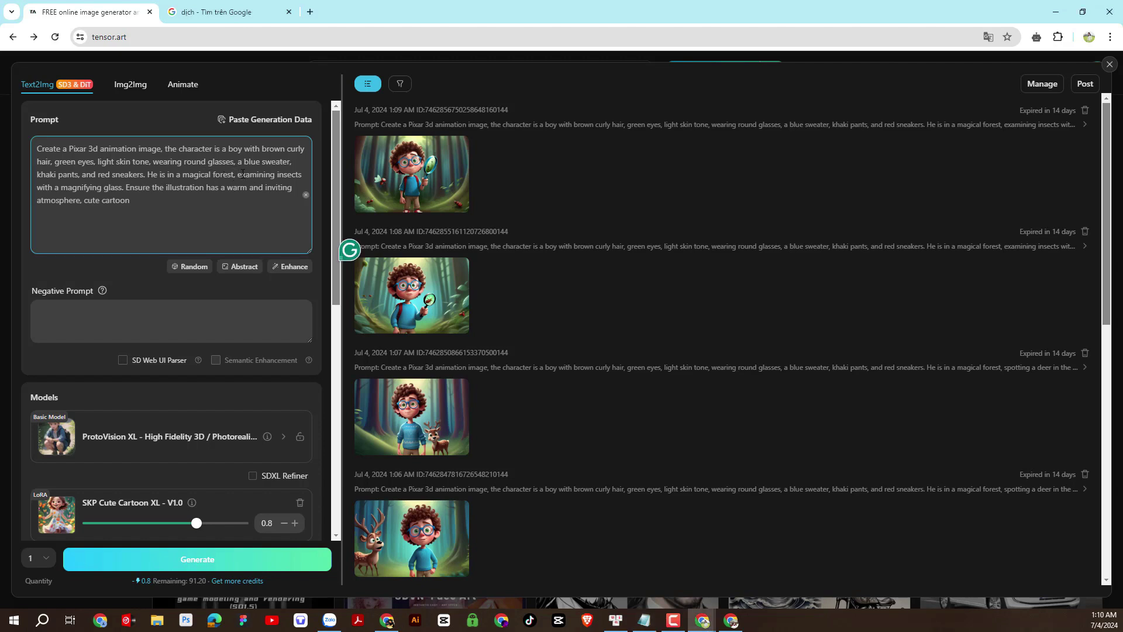
{"action": "left_click_drag", "start_coordinate": [238, 173], "coordinate": [122, 187]}
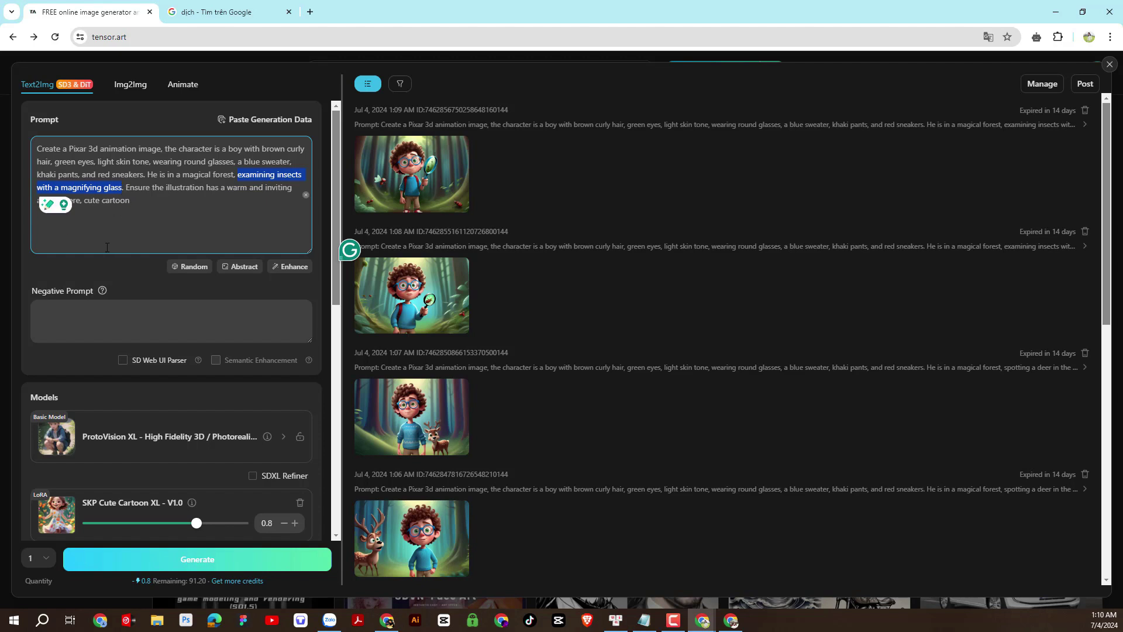
{"action": "type", "text": "Building a small fort with sticks"}
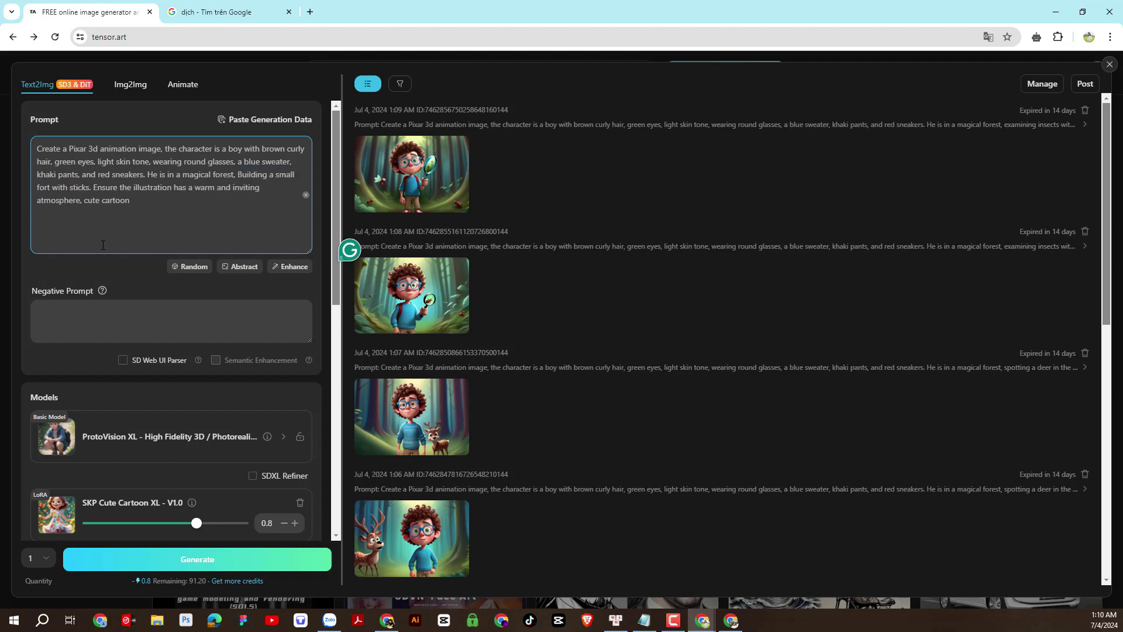
{"action": "left_click", "coordinate": [239, 174]}
Generate images of the boy building a small fort with sticks and view the newest result enlarged.
{"action": "left_click", "coordinate": [214, 565]}
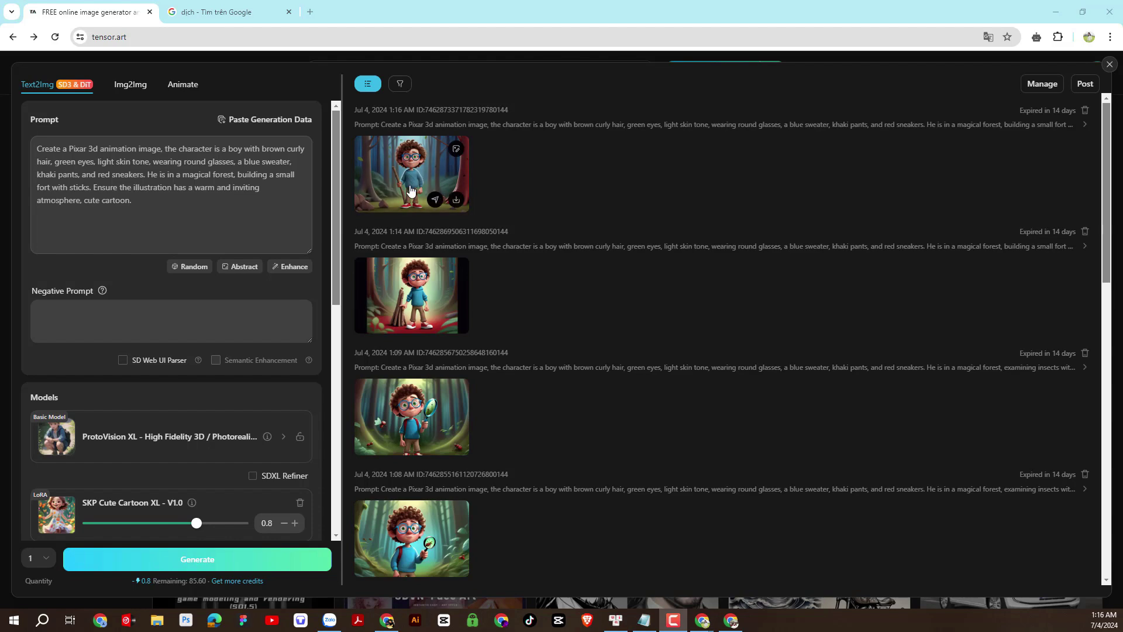
{"action": "left_click", "coordinate": [411, 186]}
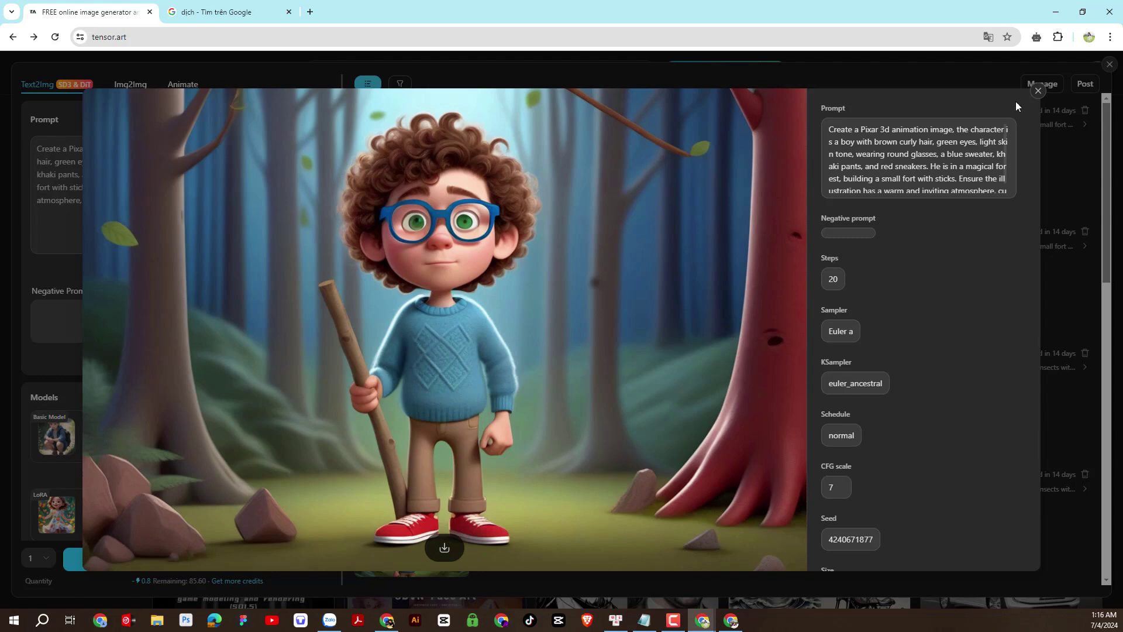
{"action": "left_click", "coordinate": [1038, 93]}
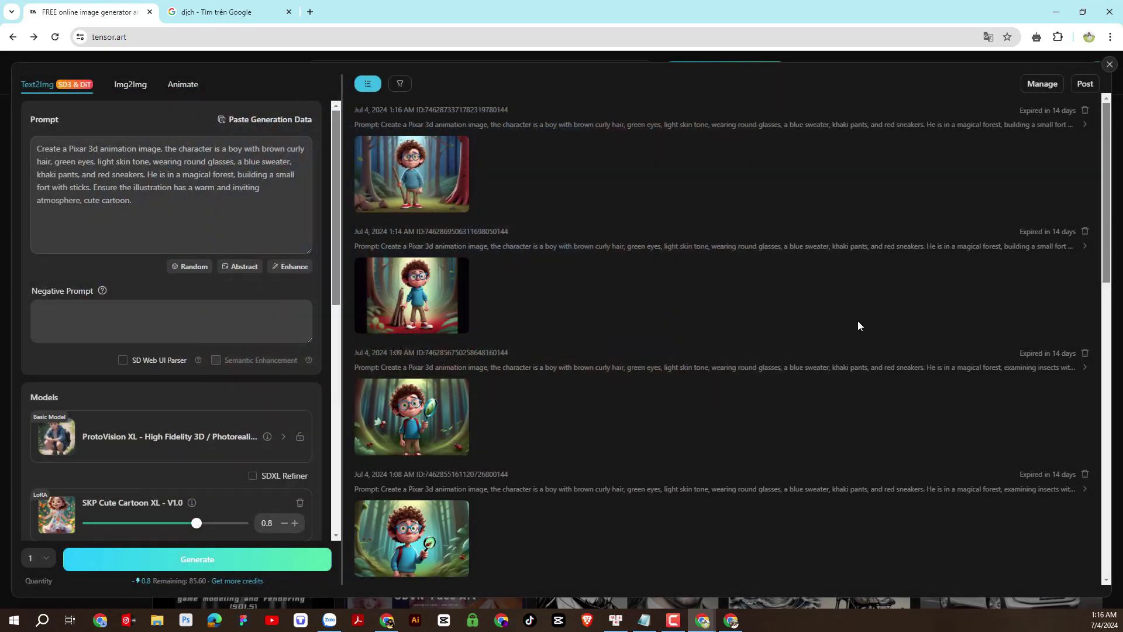
Open the oldest image in the generation history, the boy discovering a glowing path, download it and show the file in its folder.
{"action": "scroll", "coordinate": [732, 385], "scroll_direction": "down", "scroll_amount": 5}
{"action": "scroll", "coordinate": [734, 388], "scroll_direction": "down", "scroll_amount": 10}
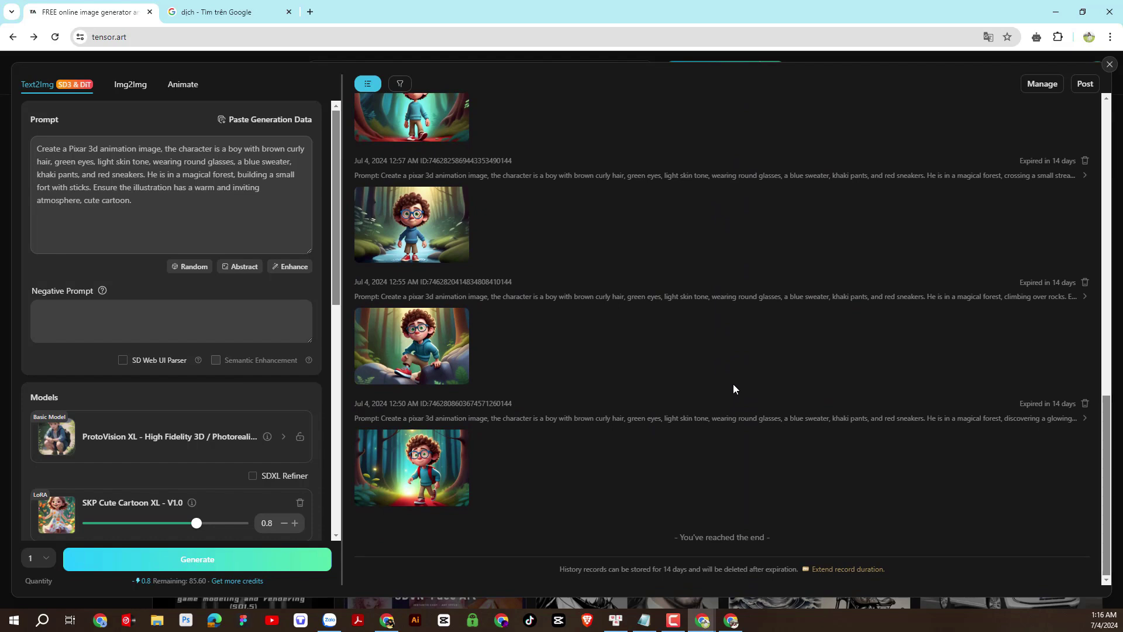
{"action": "scroll", "coordinate": [734, 388], "scroll_direction": "up", "scroll_amount": 3}
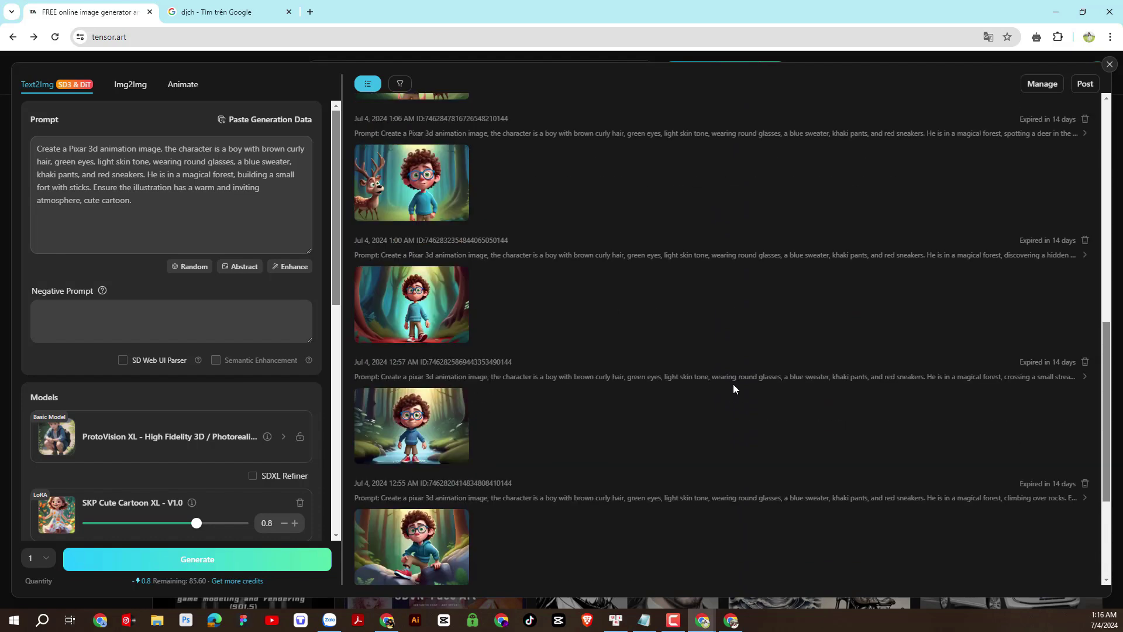
{"action": "scroll", "coordinate": [733, 388], "scroll_direction": "down", "scroll_amount": 2}
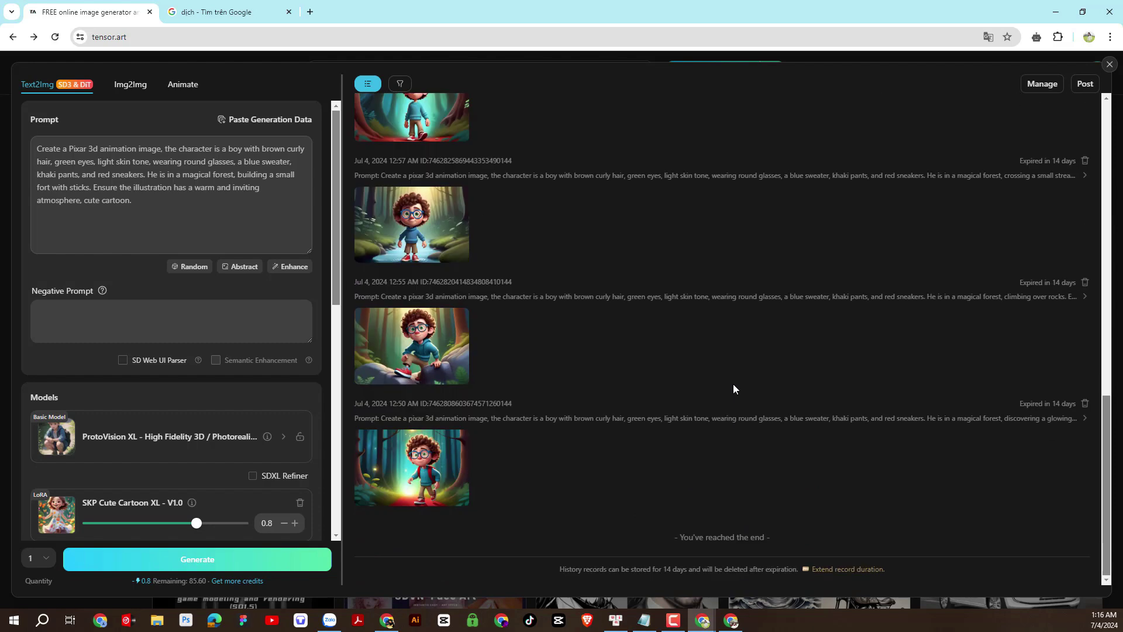
{"action": "left_click", "coordinate": [425, 467]}
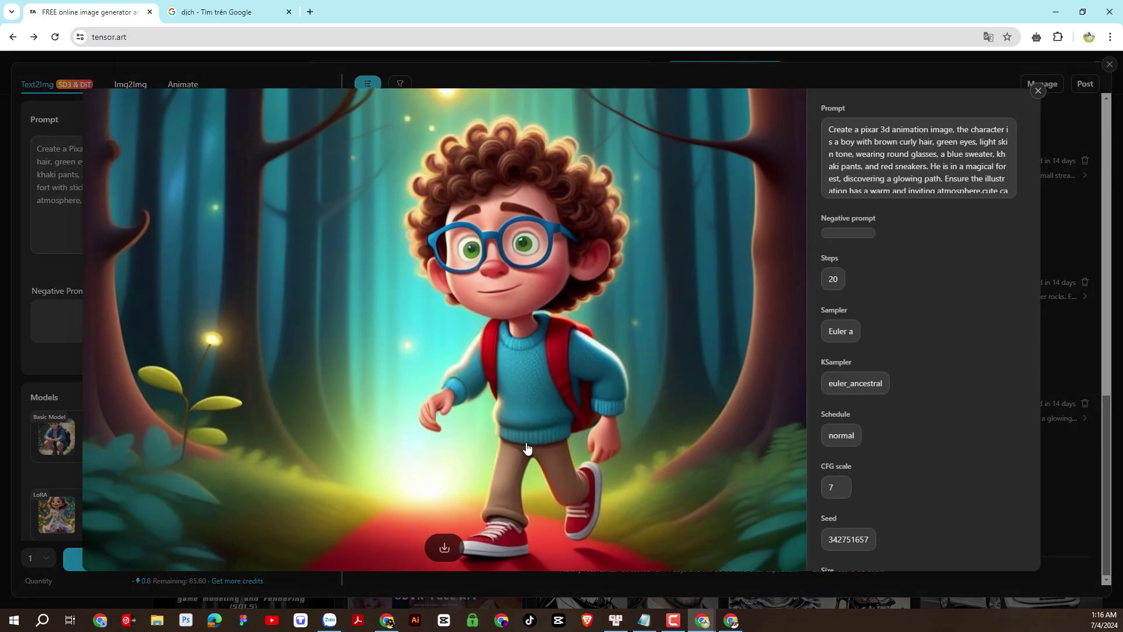
{"action": "left_click", "coordinate": [444, 548]}
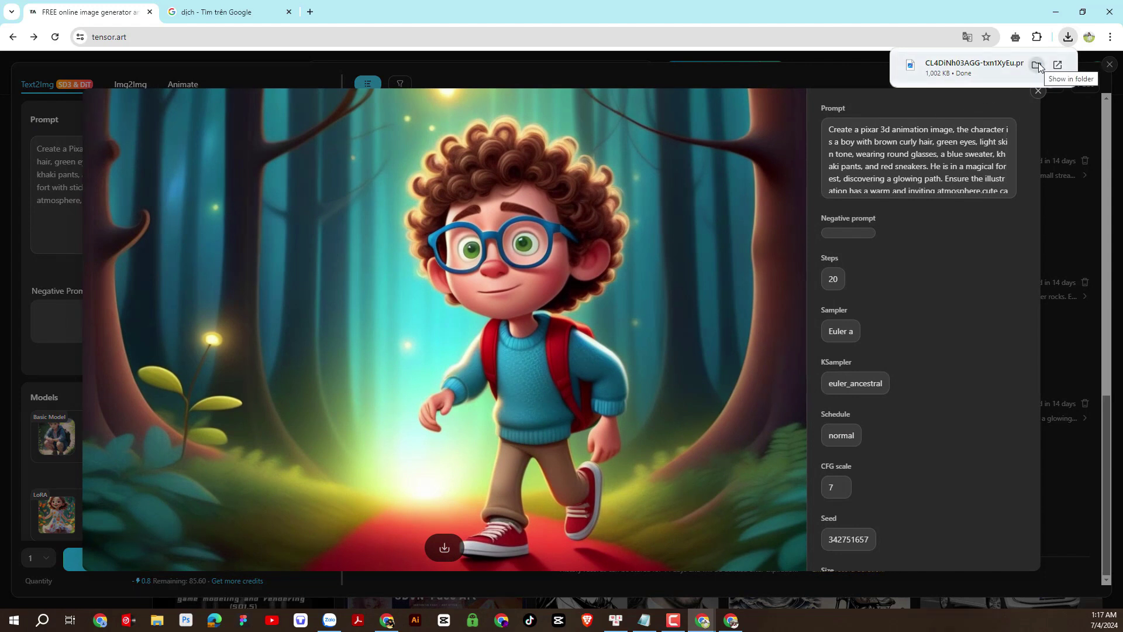
{"action": "left_click", "coordinate": [1037, 64]}
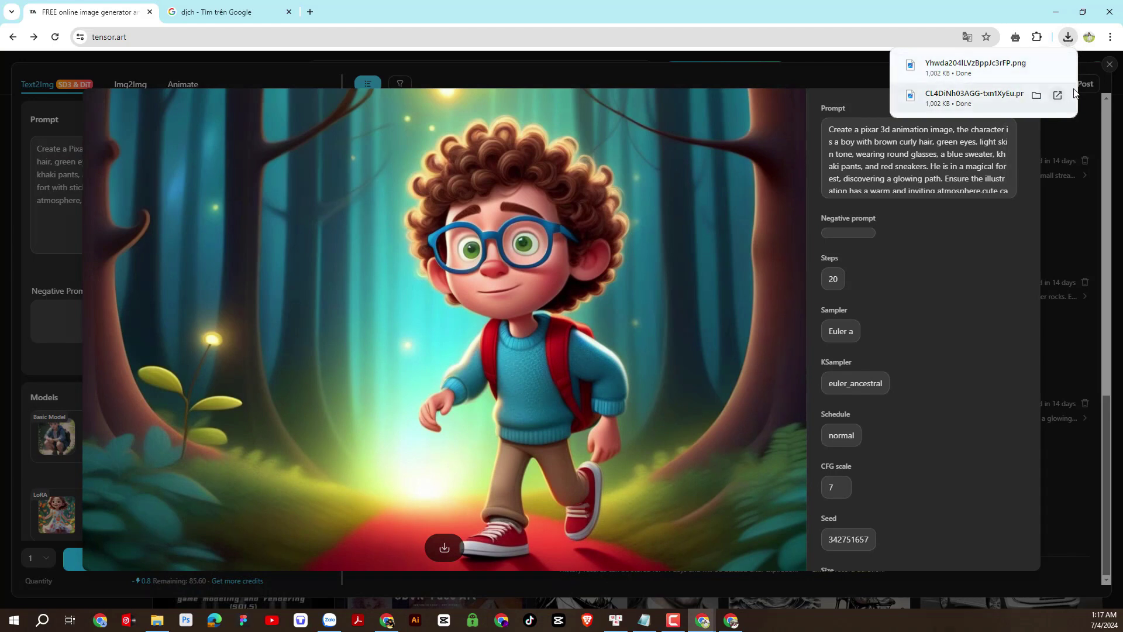
{"action": "left_click", "coordinate": [1109, 65]}
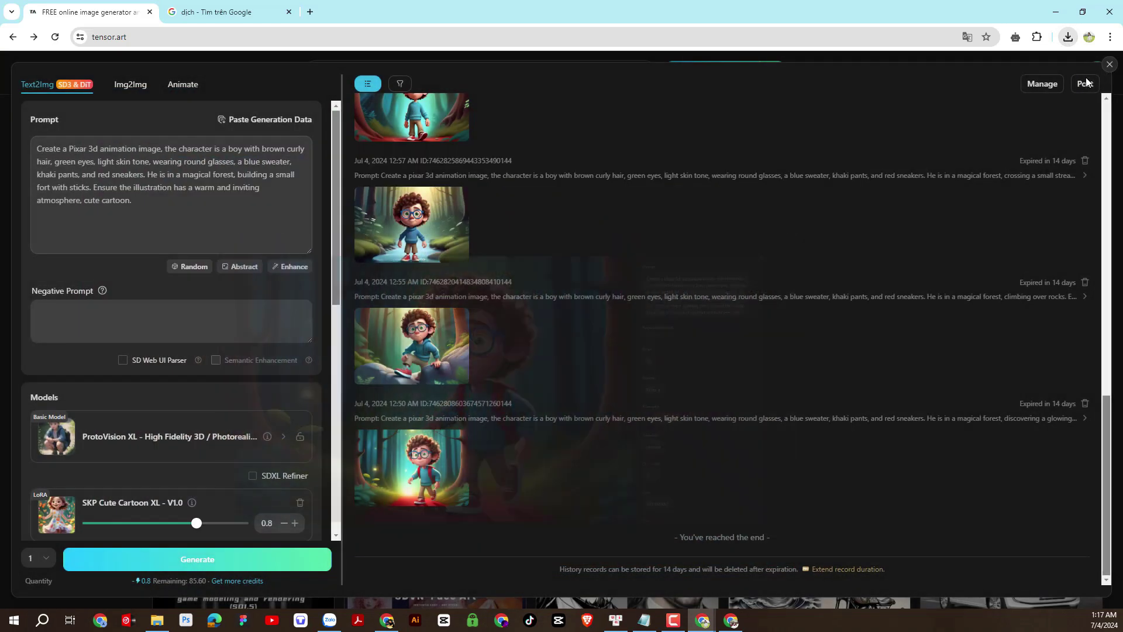
Open the image of the boy climbing over rocks enlarged, download it and close the view.
{"action": "left_click", "coordinate": [412, 346]}
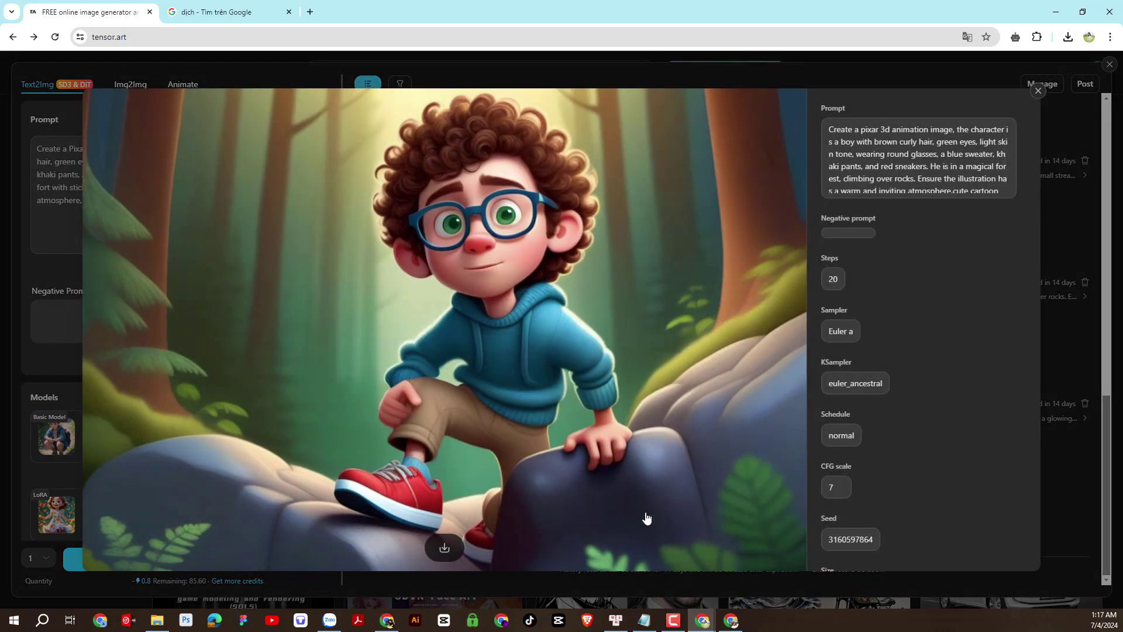
{"action": "left_click", "coordinate": [445, 548]}
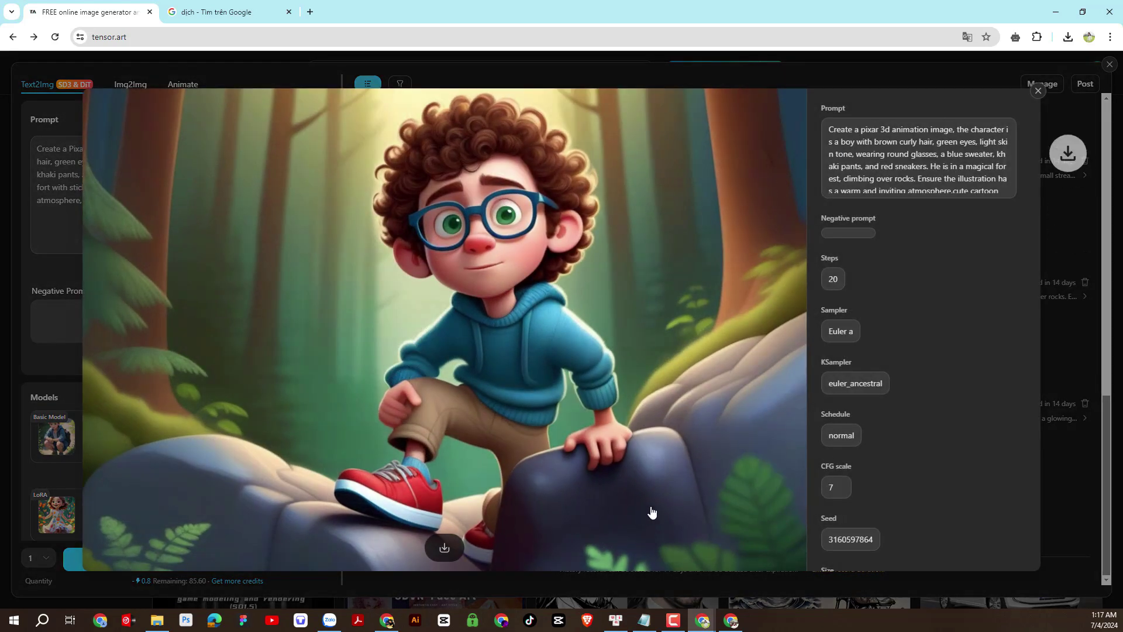
{"action": "left_click", "coordinate": [1039, 92]}
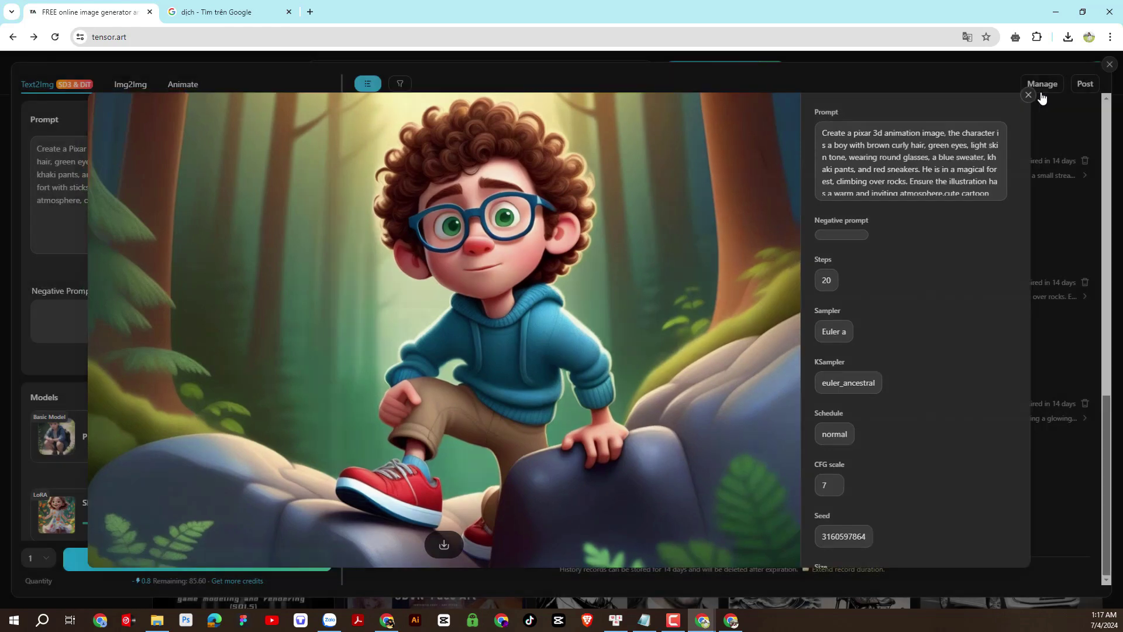
Download the image of the boy crossing a small stream directly from the generation history.
{"action": "mouse_move", "coordinate": [451, 329]}
{"action": "scroll", "coordinate": [451, 329], "scroll_direction": "up", "scroll_amount": 1}
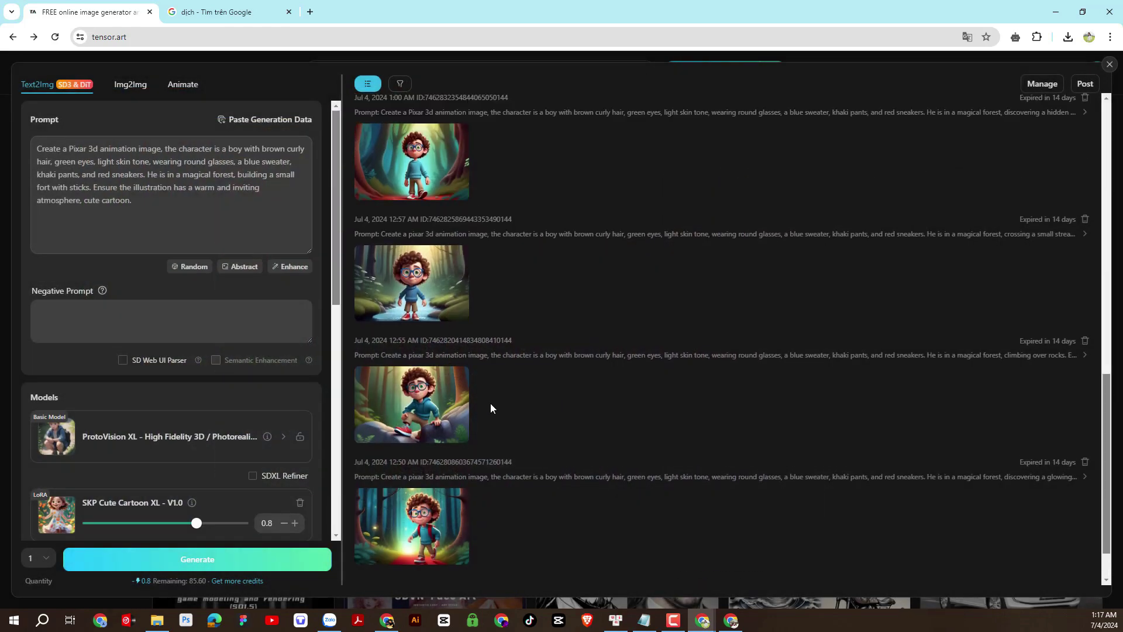
{"action": "mouse_move", "coordinate": [425, 287]}
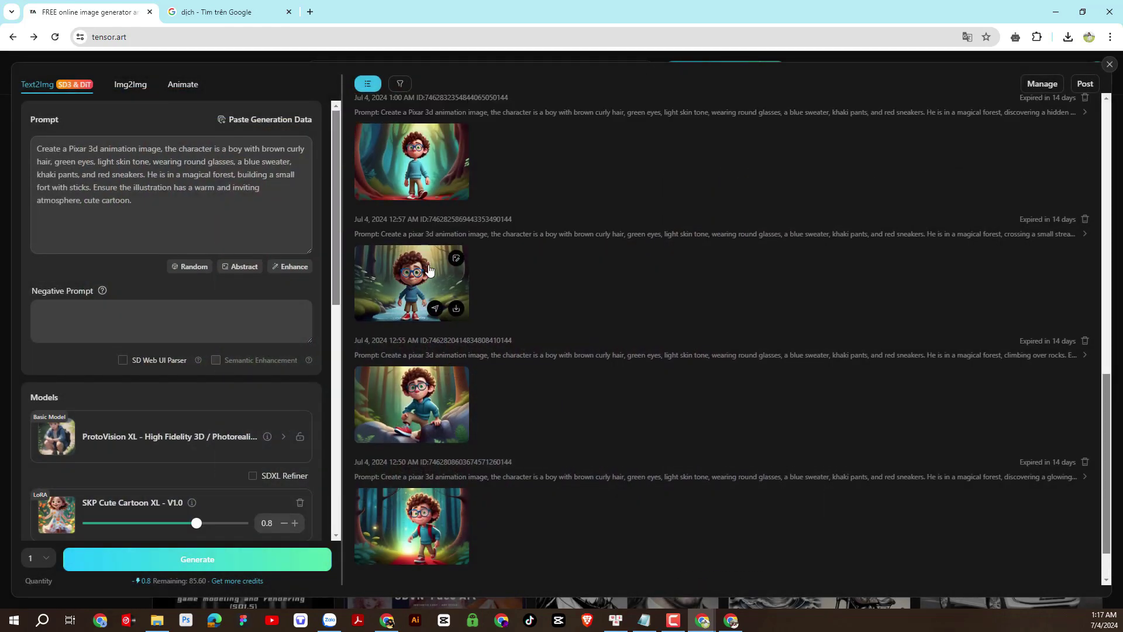
{"action": "scroll", "coordinate": [449, 367], "scroll_direction": "up", "scroll_amount": 1}
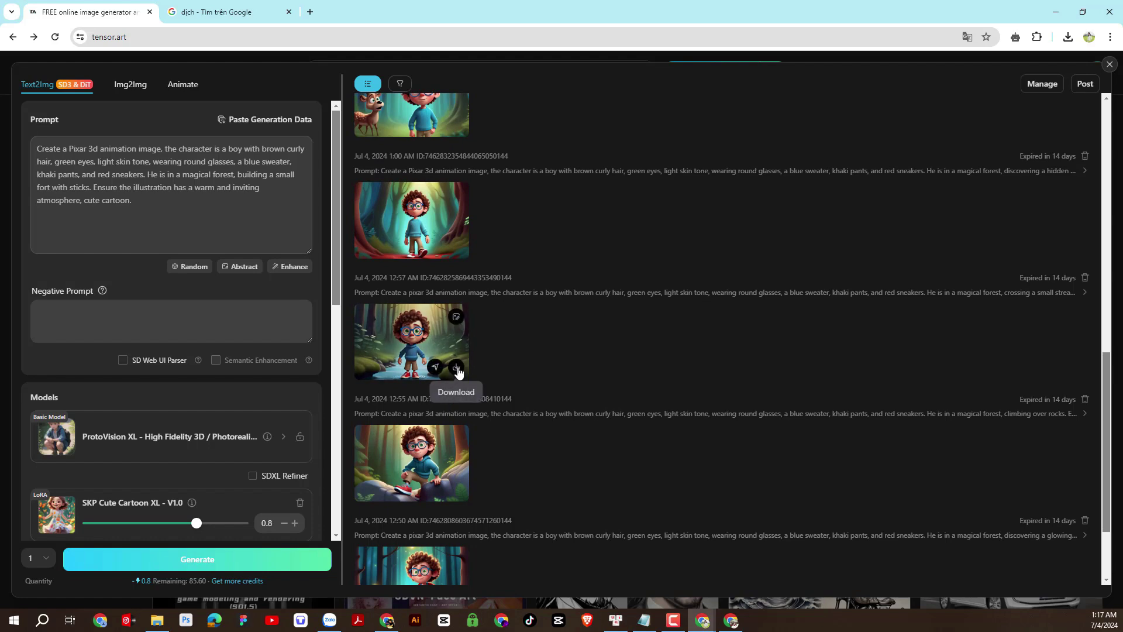
{"action": "left_click", "coordinate": [456, 368]}
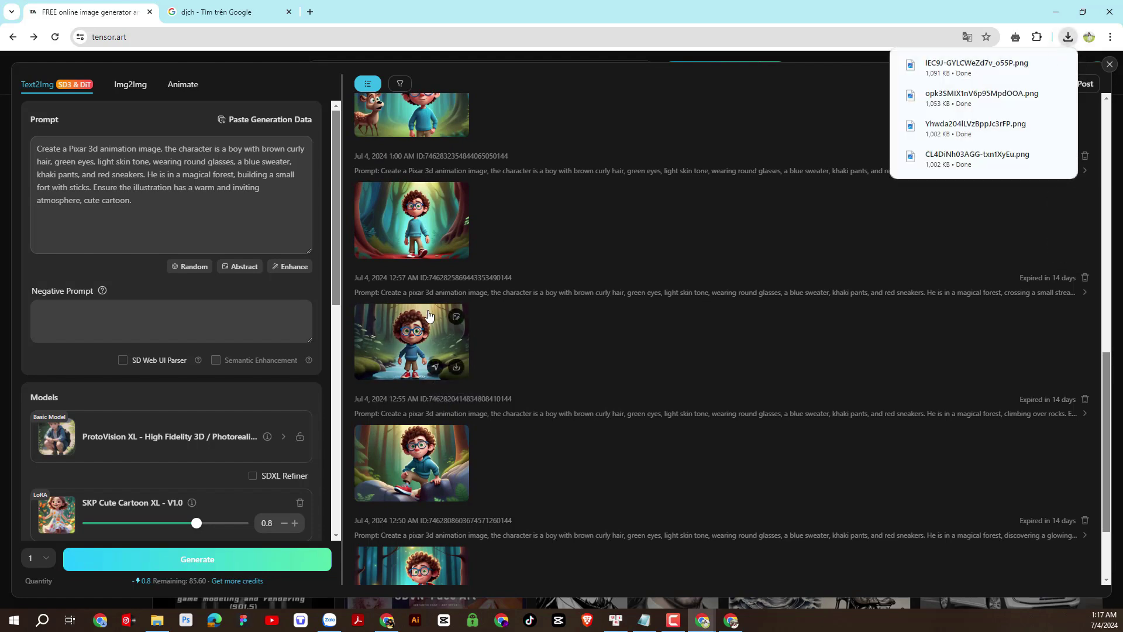
Download both images of the boy spotting a deer from the generation history.
{"action": "scroll", "coordinate": [442, 305], "scroll_direction": "up", "scroll_amount": 1}
{"action": "scroll", "coordinate": [443, 304], "scroll_direction": "up", "scroll_amount": 2}
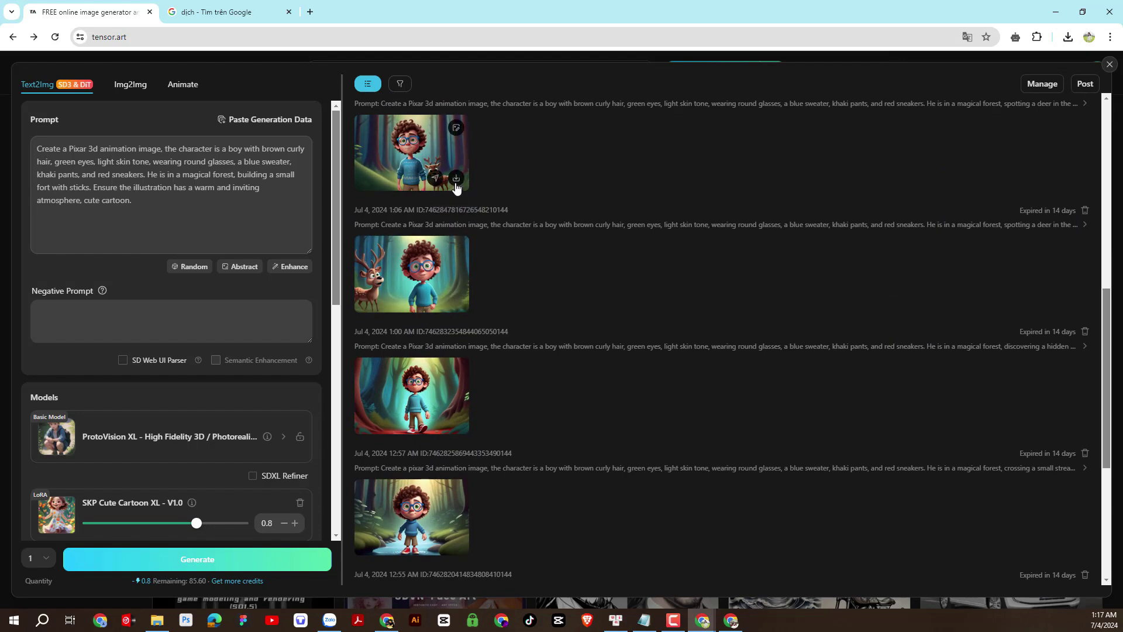
{"action": "left_click", "coordinate": [457, 178]}
{"action": "left_click", "coordinate": [456, 300]}
View both images of the boy examining insects with a magnifying glass enlarged and download them.
{"action": "scroll", "coordinate": [450, 328], "scroll_direction": "up", "scroll_amount": 4}
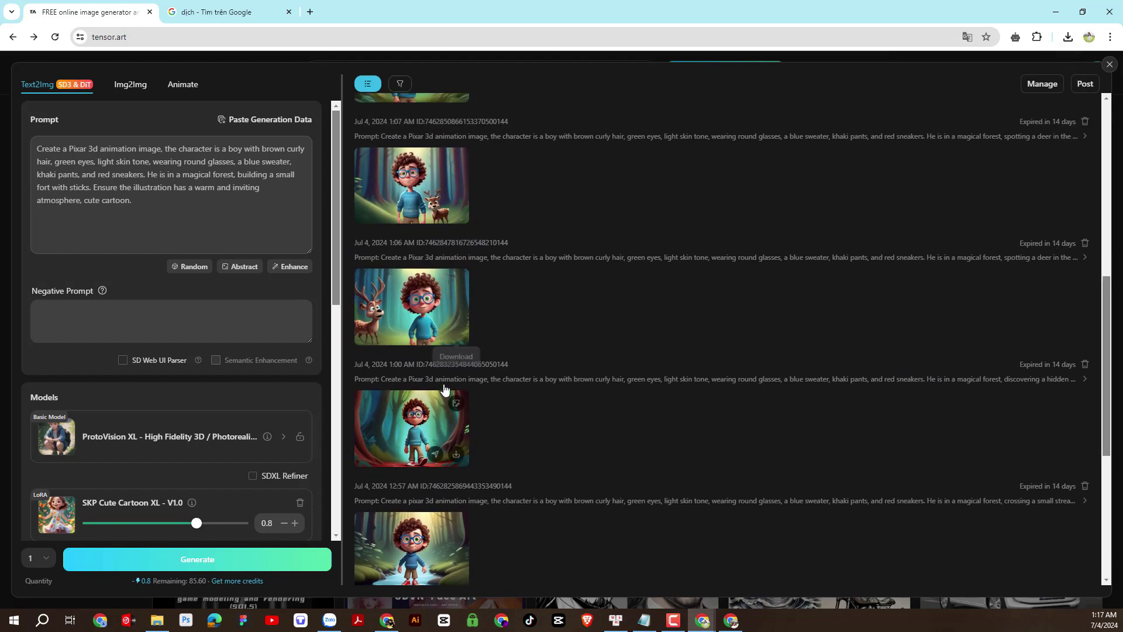
{"action": "scroll", "coordinate": [444, 385], "scroll_direction": "up", "scroll_amount": 1}
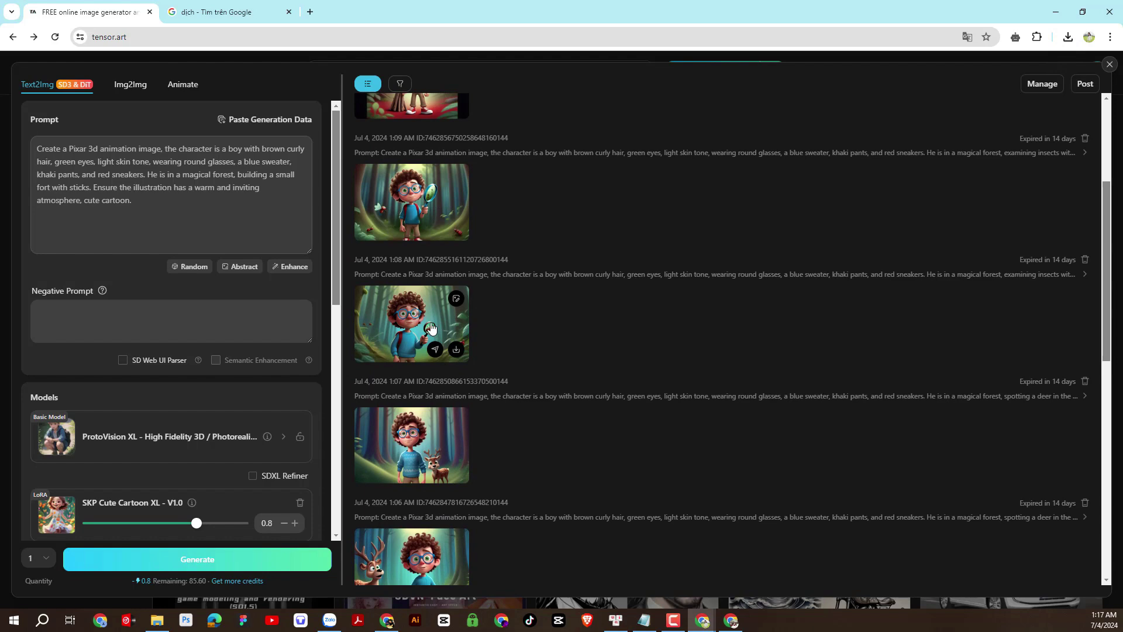
{"action": "left_click", "coordinate": [430, 328]}
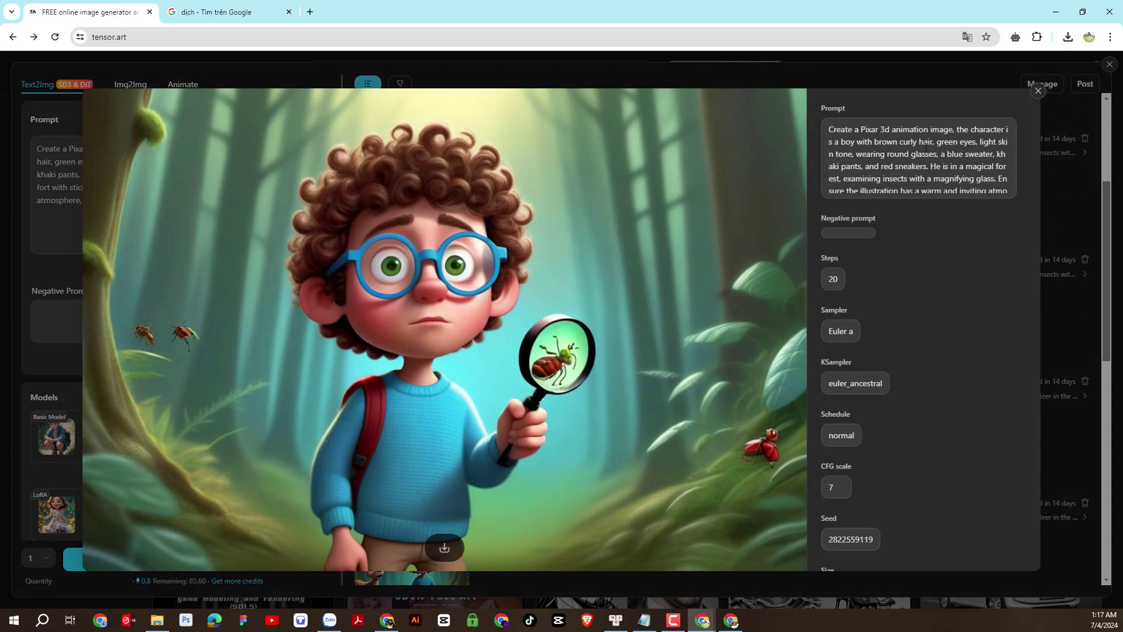
{"action": "left_click", "coordinate": [1036, 93]}
{"action": "scroll", "coordinate": [527, 295], "scroll_direction": "up", "scroll_amount": 1}
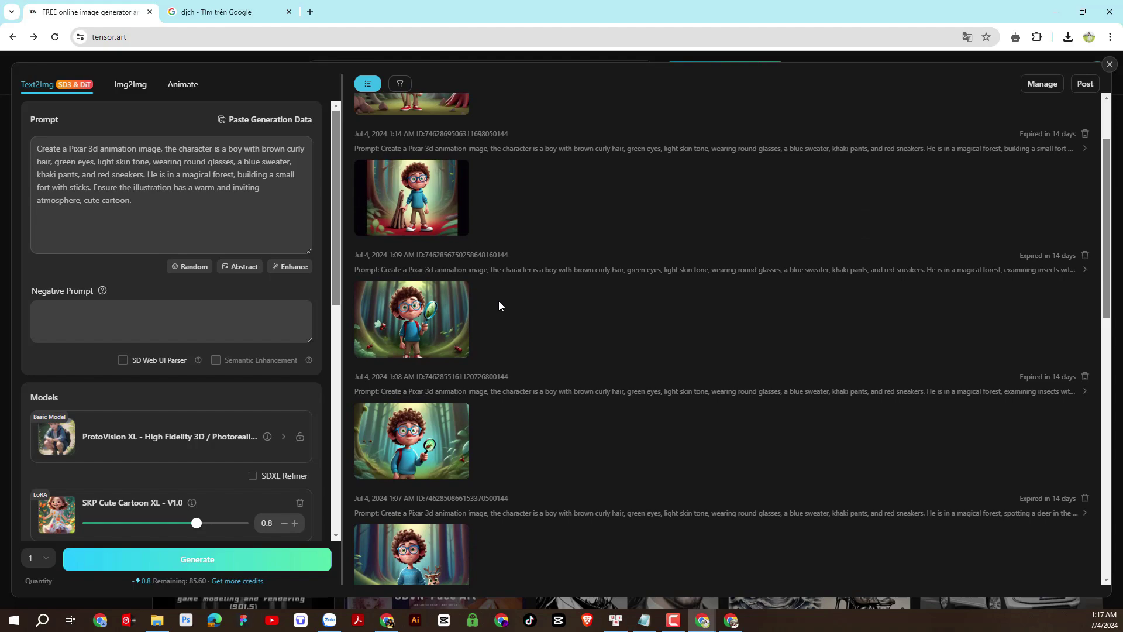
{"action": "left_click", "coordinate": [436, 322]}
{"action": "left_click", "coordinate": [445, 547]}
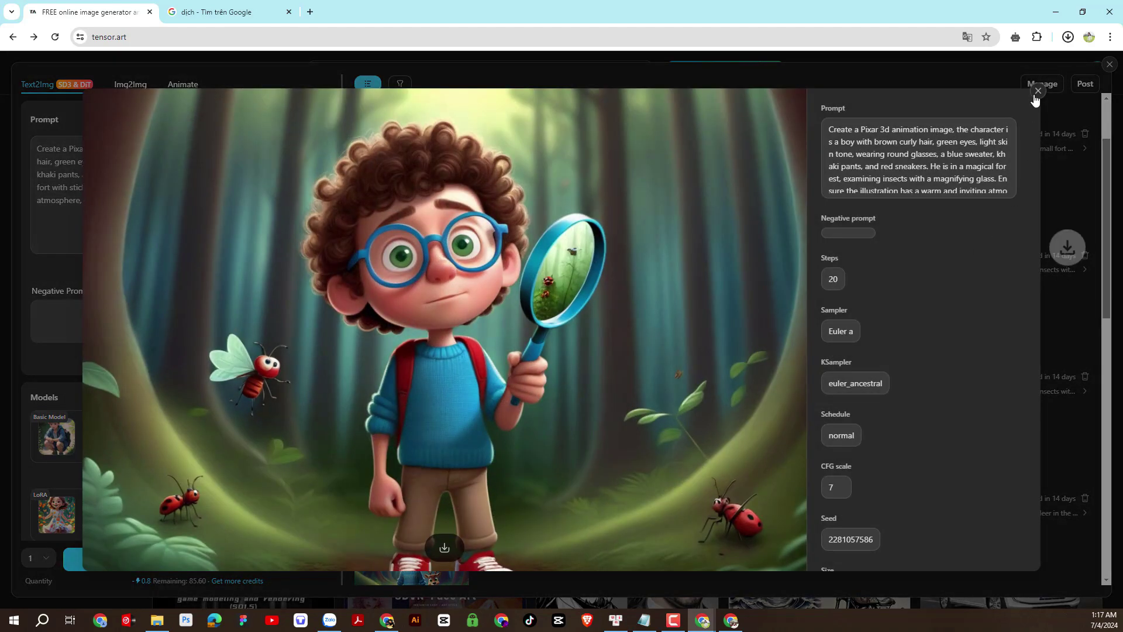
{"action": "left_click", "coordinate": [975, 85]}
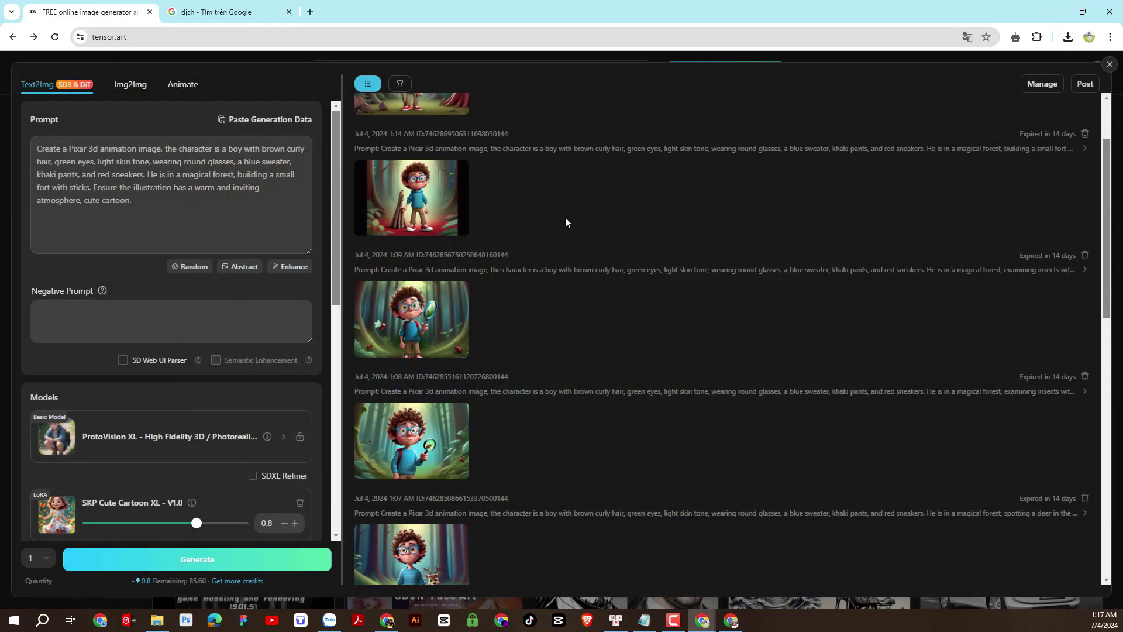
Open and download the newest fort-building image and the image of the boy discovering a hidden cave.
{"action": "scroll", "coordinate": [566, 217], "scroll_direction": "up", "scroll_amount": 1}
{"action": "left_click", "coordinate": [412, 176]}
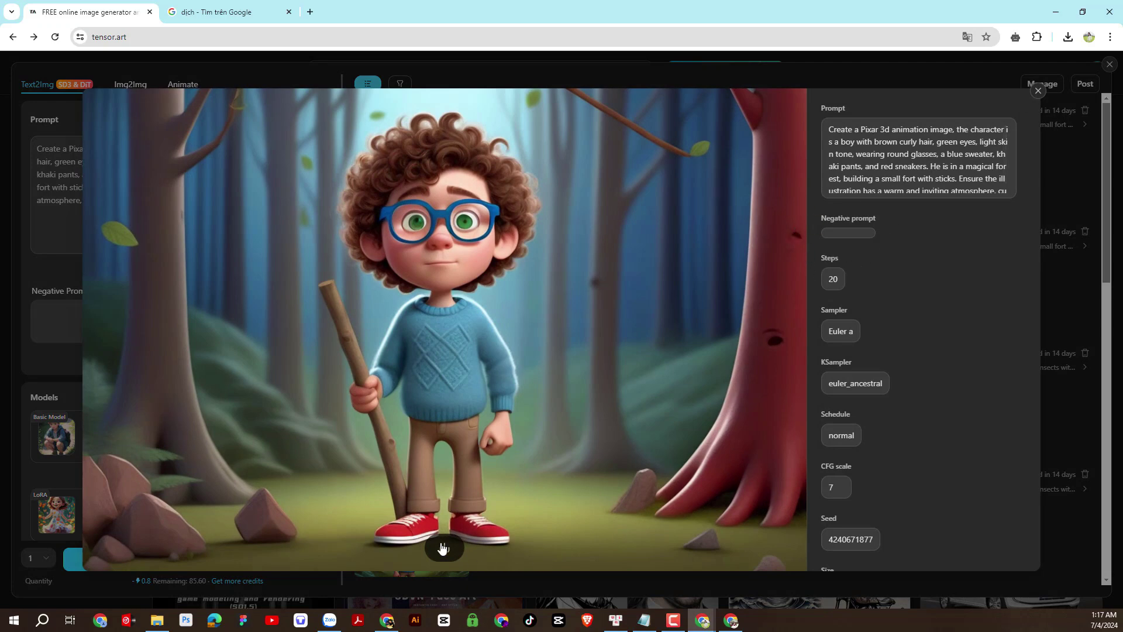
{"action": "left_click", "coordinate": [1038, 91]}
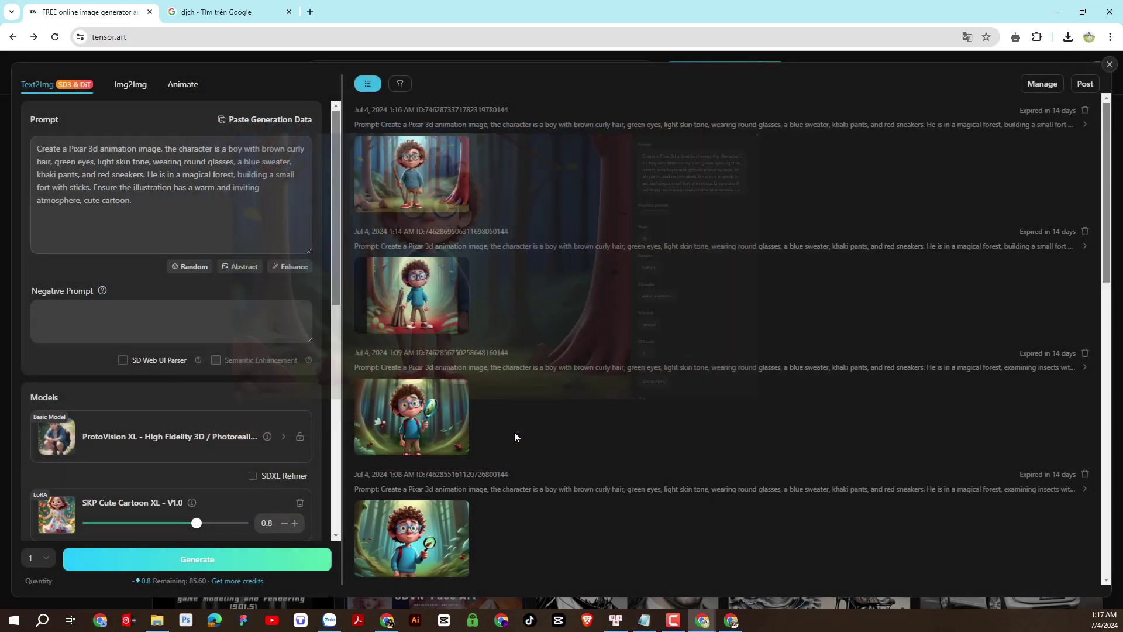
{"action": "scroll", "coordinate": [513, 438], "scroll_direction": "down", "scroll_amount": 4}
{"action": "left_click", "coordinate": [422, 421]}
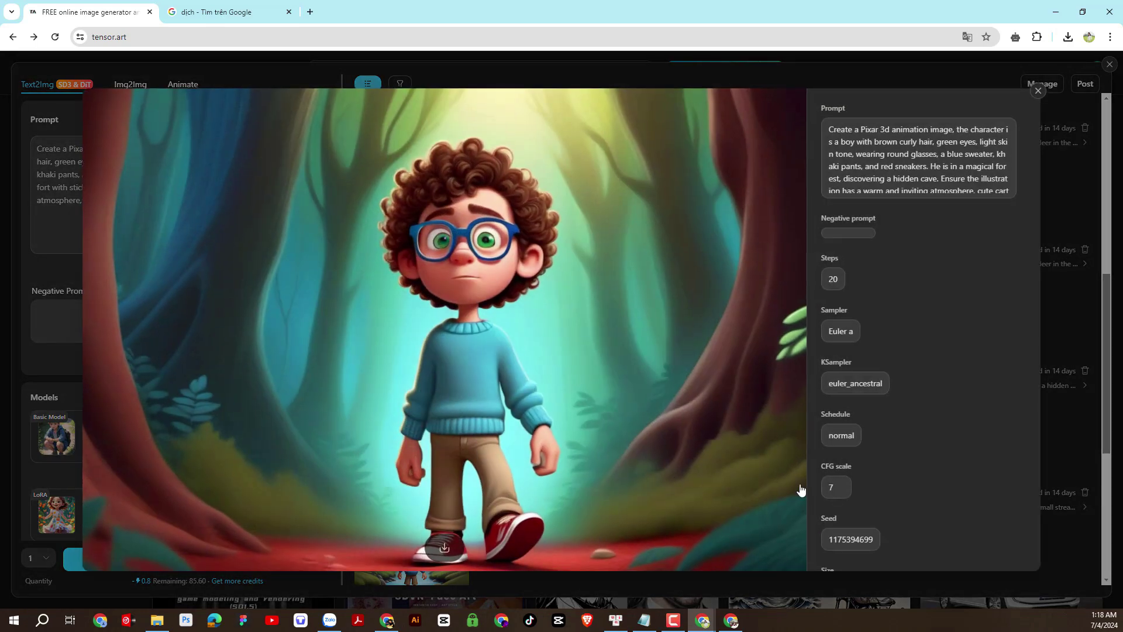
{"action": "left_click", "coordinate": [1043, 440]}
Reopen the image of the boy crossing a small stream enlarged and download another copy of it.
{"action": "scroll", "coordinate": [481, 559], "scroll_direction": "down", "scroll_amount": 4}
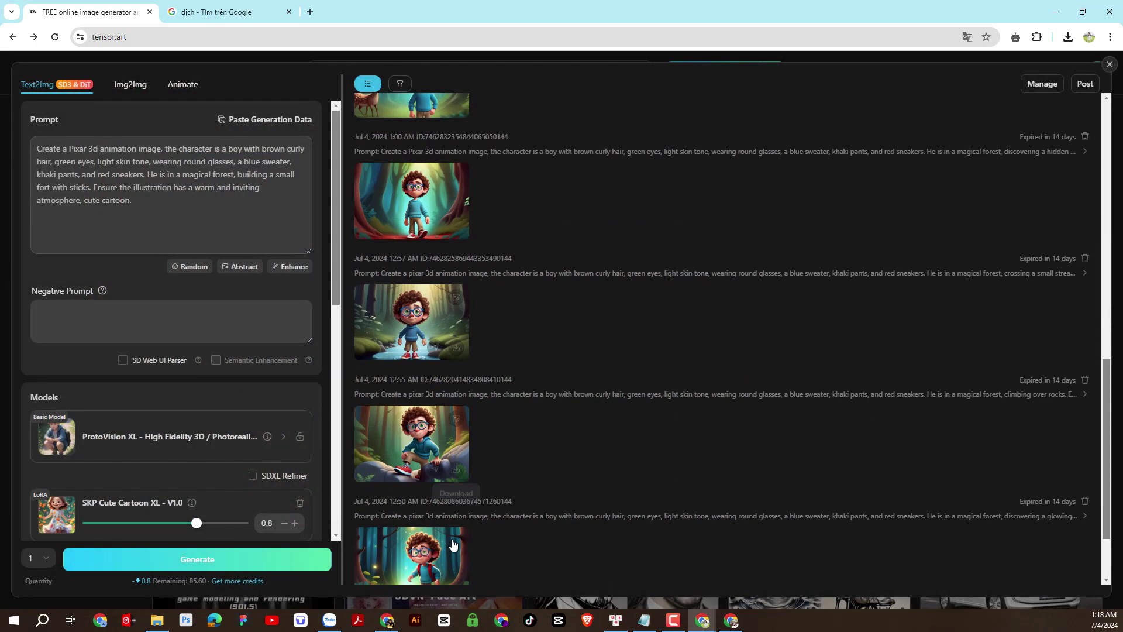
{"action": "left_click", "coordinate": [423, 335]}
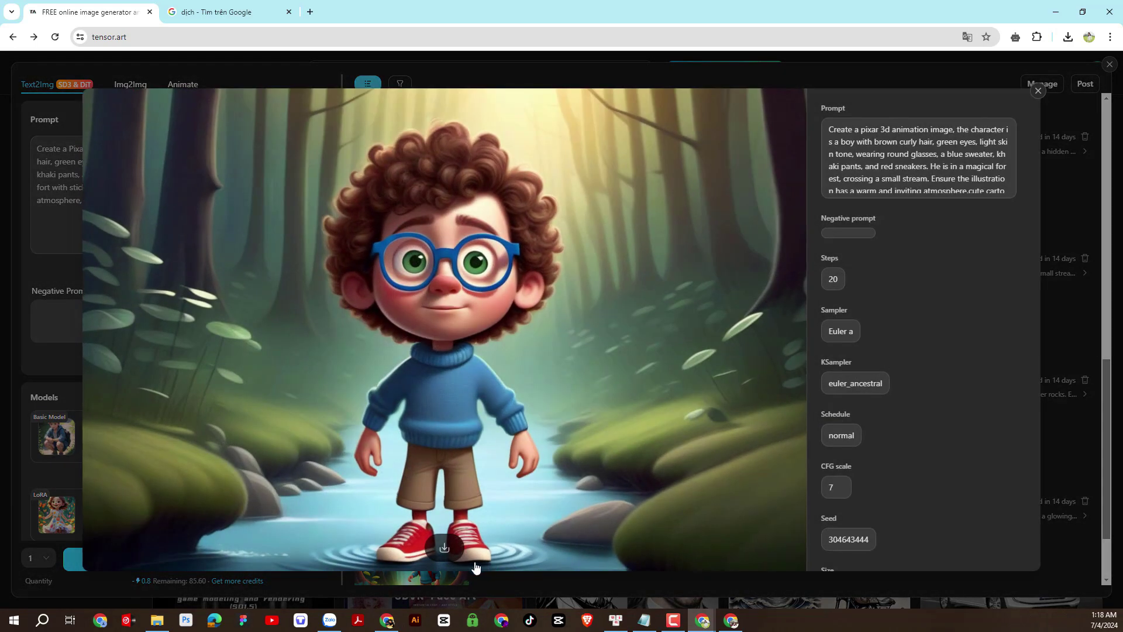
{"action": "left_click", "coordinate": [443, 548]}
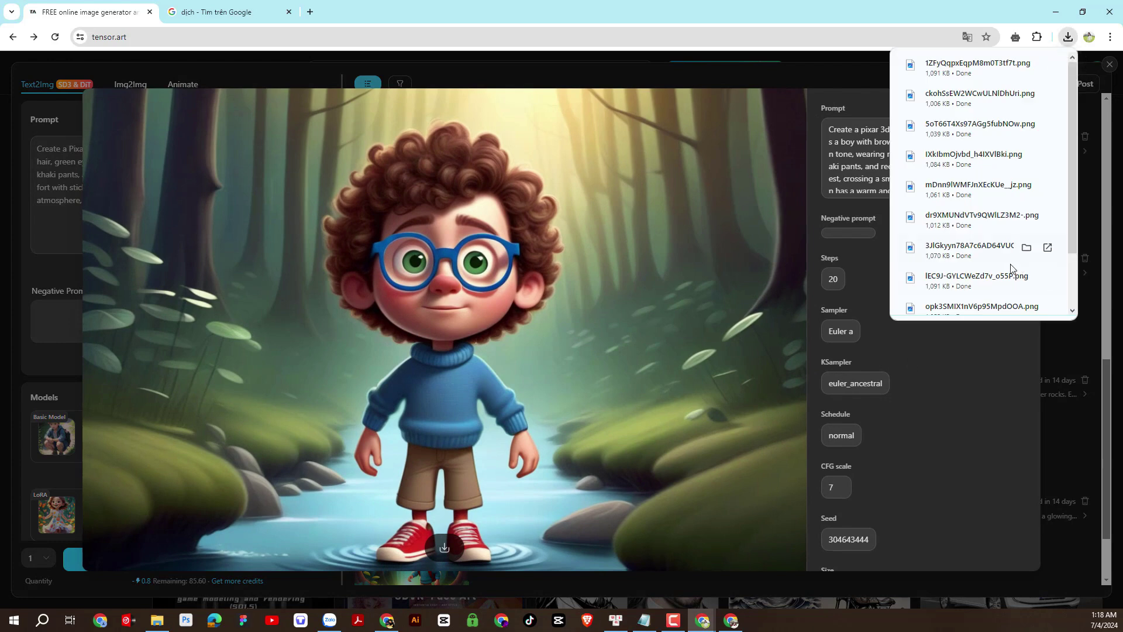
{"action": "left_click", "coordinate": [1054, 349]}
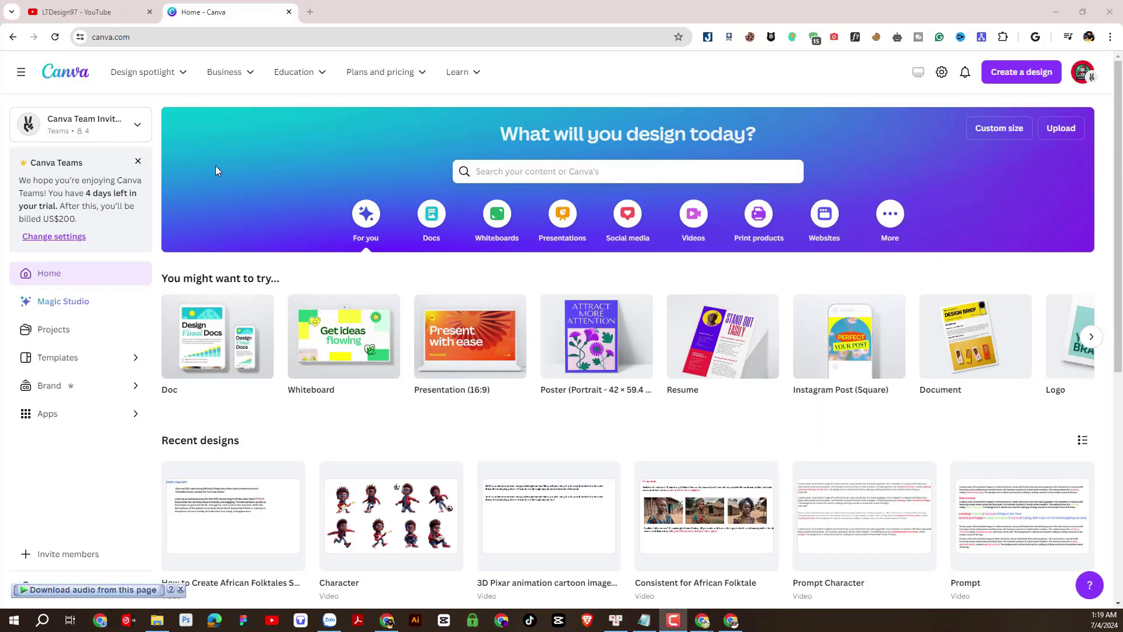
Switch to the Canva home page and close the YouTube page that is open beside it.
{"action": "left_click", "coordinate": [150, 12]}
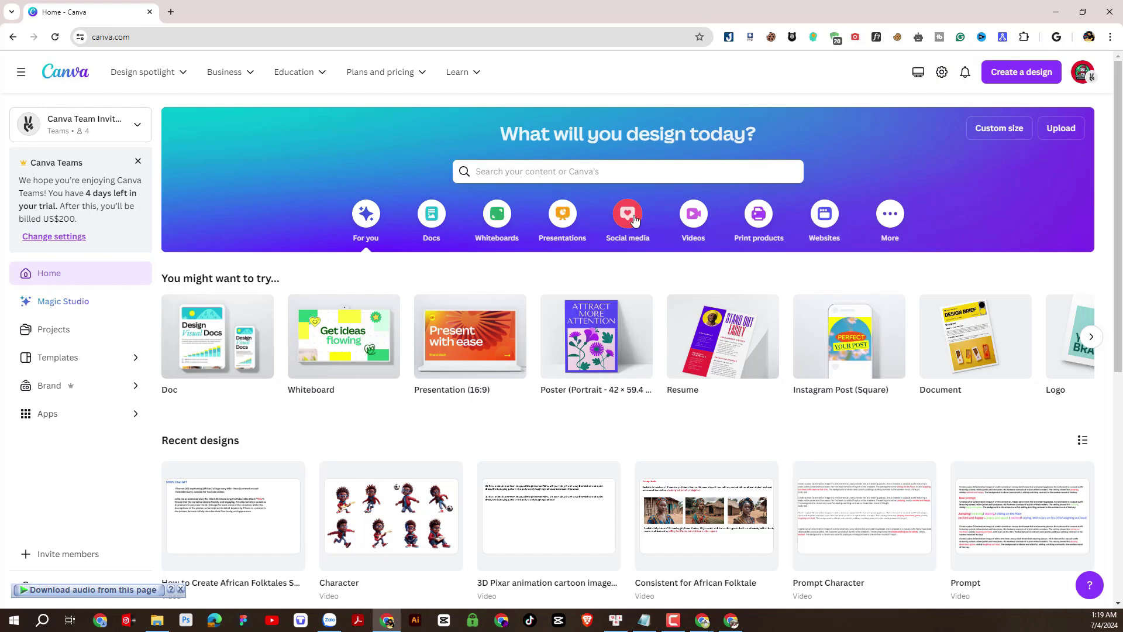
Create a blank 1920 × 1080 px video design and title it "3d animation".
{"action": "left_click", "coordinate": [693, 214]}
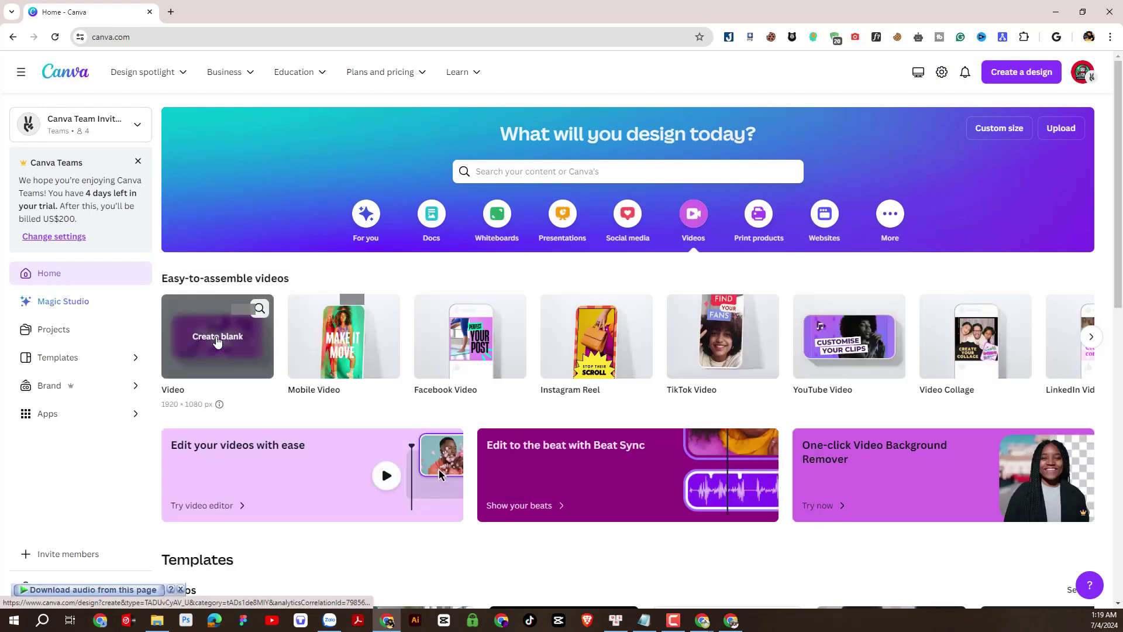
{"action": "left_click", "coordinate": [217, 341]}
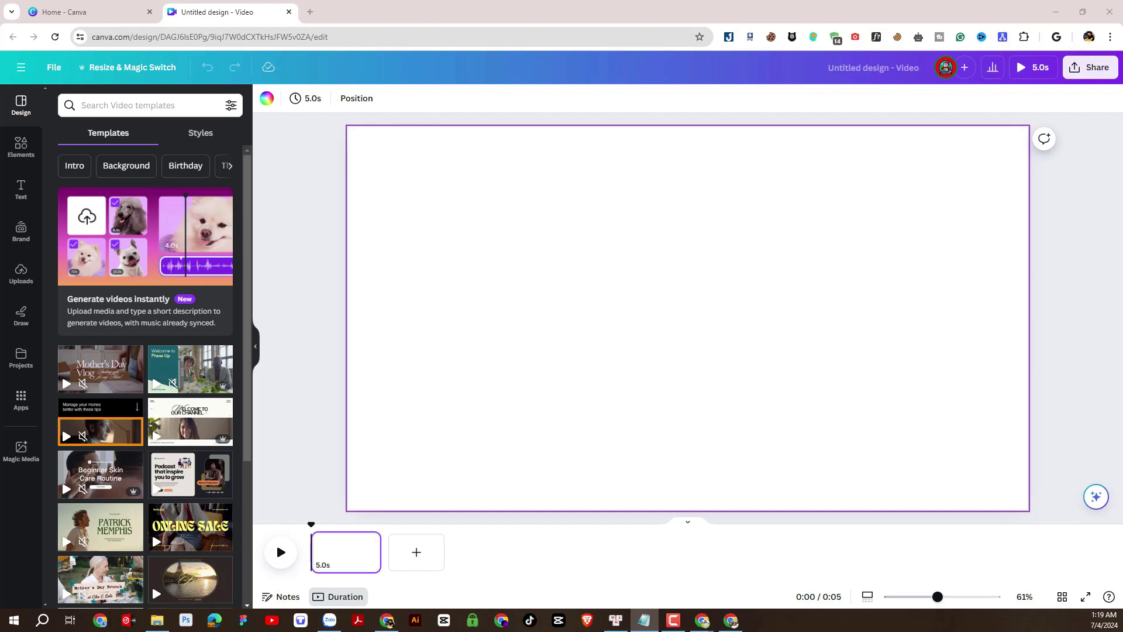
{"action": "left_click", "coordinate": [873, 67]}
{"action": "type", "text": "3d animation"}
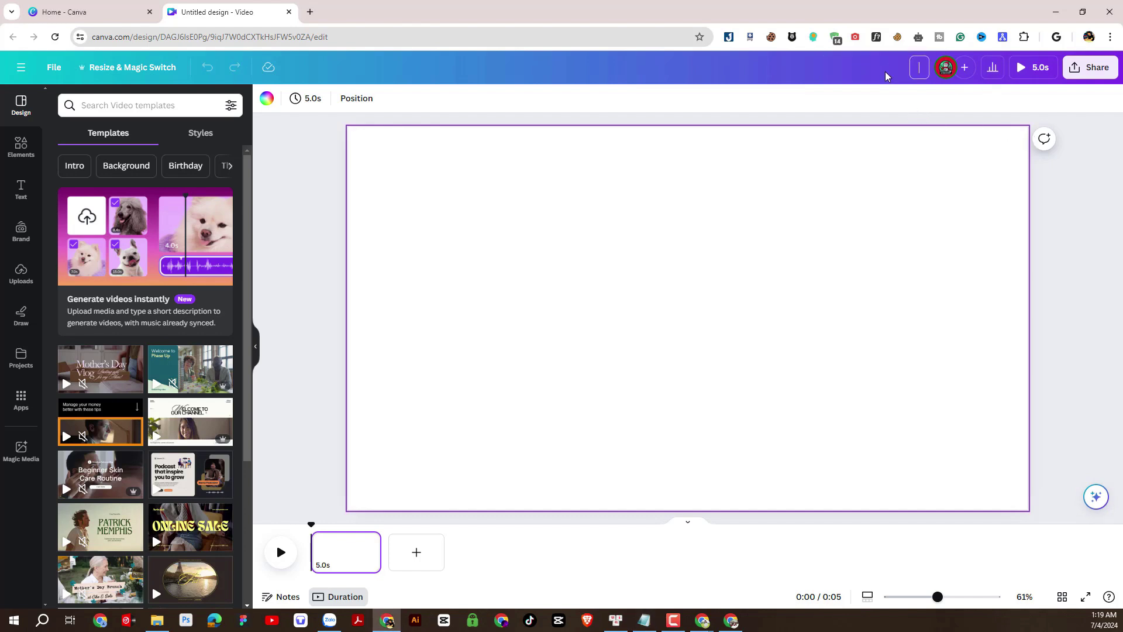
{"action": "left_click", "coordinate": [742, 115]}
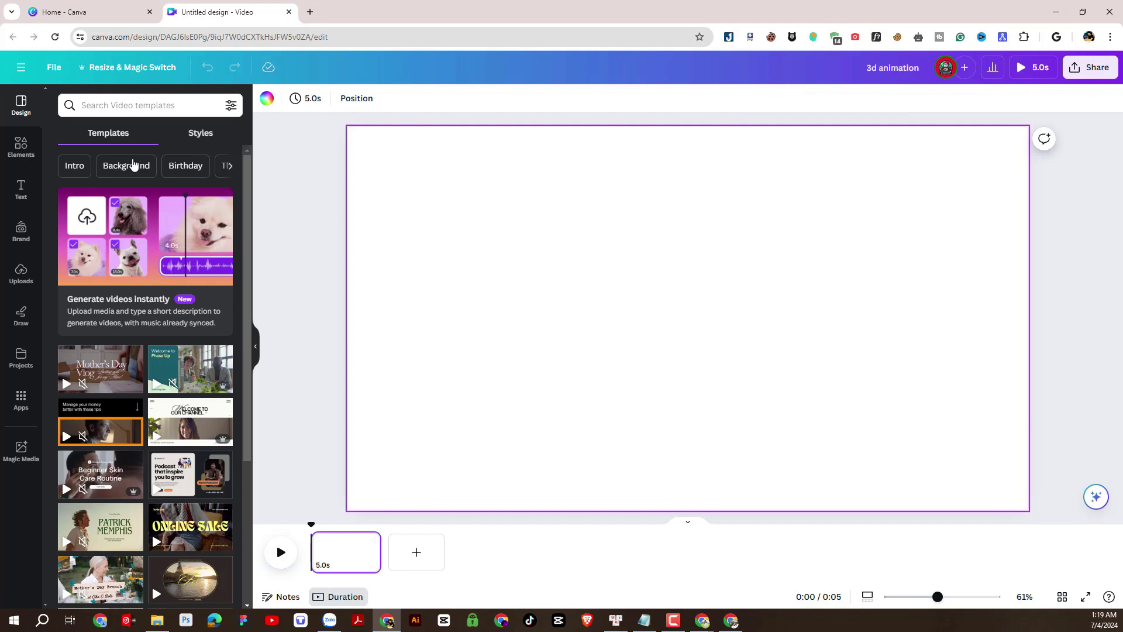
Upload all ten boy images from folder 9 on the DATA (E:) drive to the design's uploads.
{"action": "left_click", "coordinate": [17, 266]}
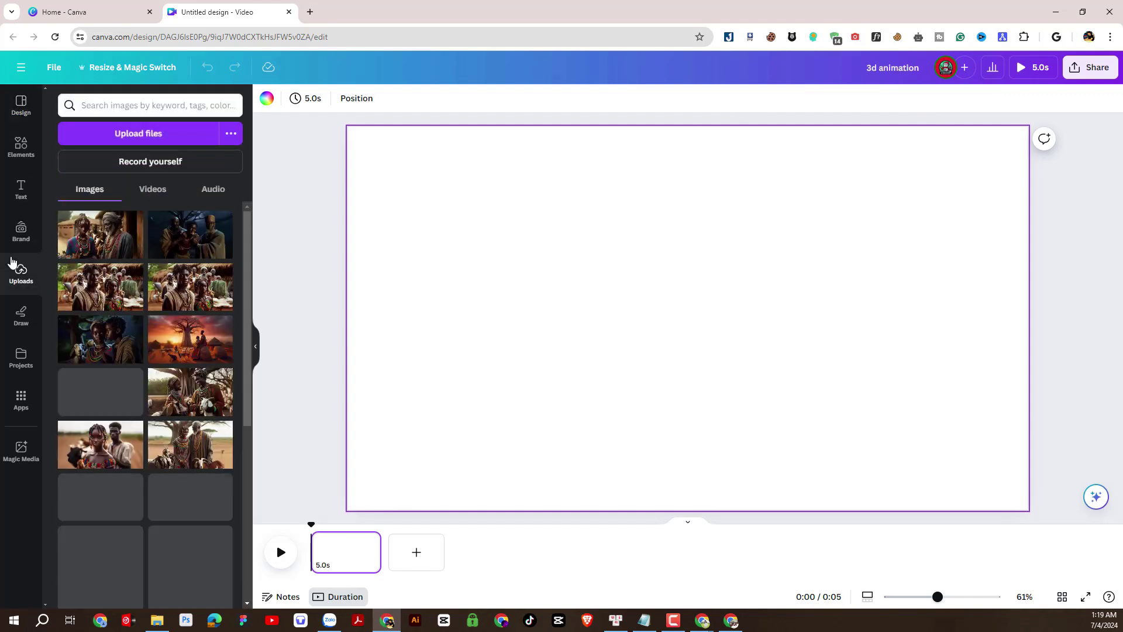
{"action": "left_click", "coordinate": [157, 620]}
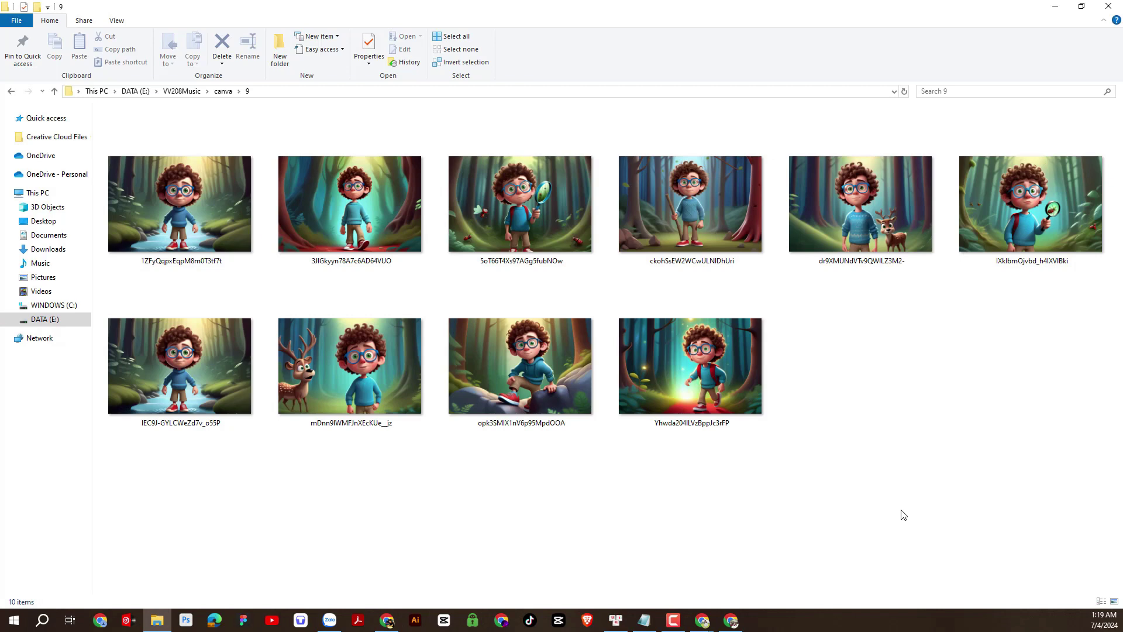
{"action": "key", "text": "ctrl+a"}
{"action": "left_click_drag", "start_coordinate": [720, 424], "coordinate": [188, 420]}
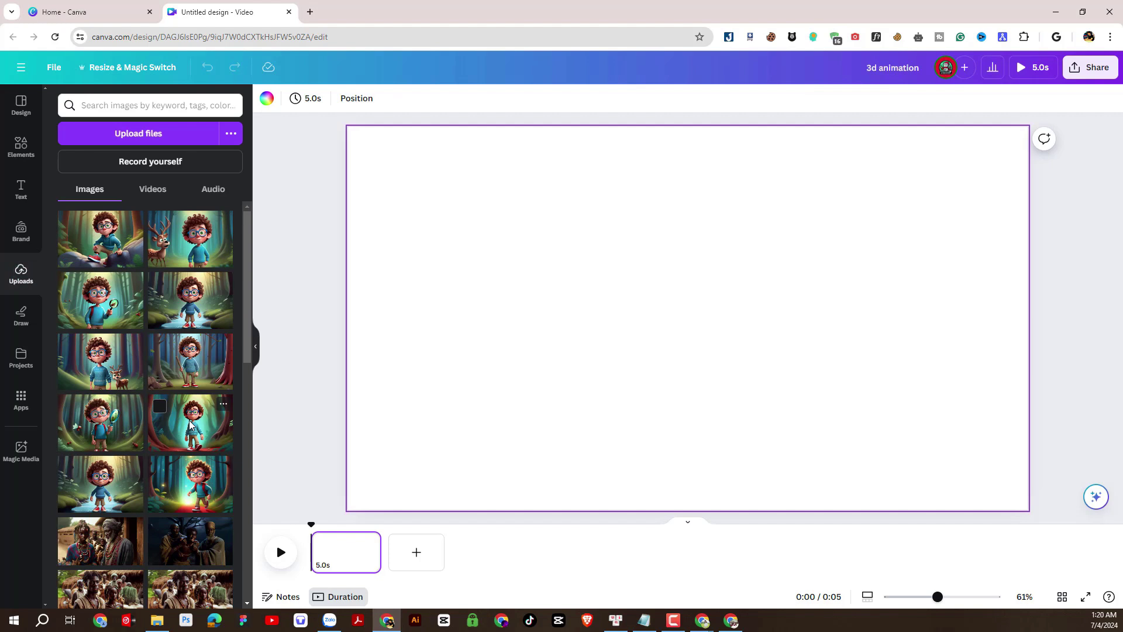
Add the image of the boy walking with a red backpack and set it as the page background.
{"action": "left_click", "coordinate": [193, 496]}
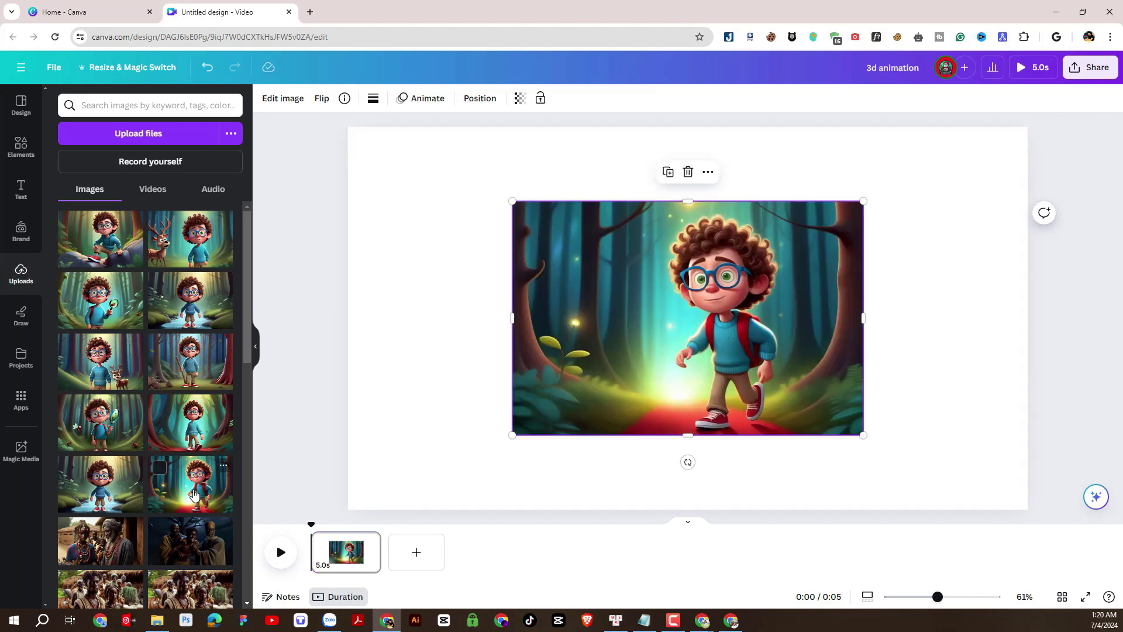
{"action": "right_click", "coordinate": [721, 342]}
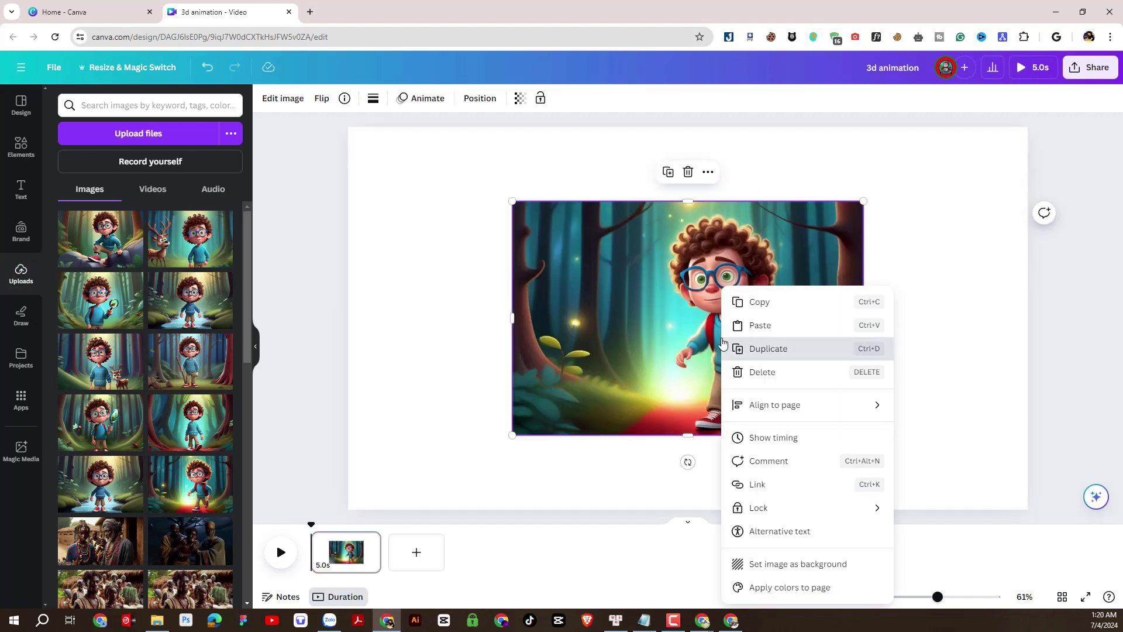
{"action": "left_click", "coordinate": [754, 571]}
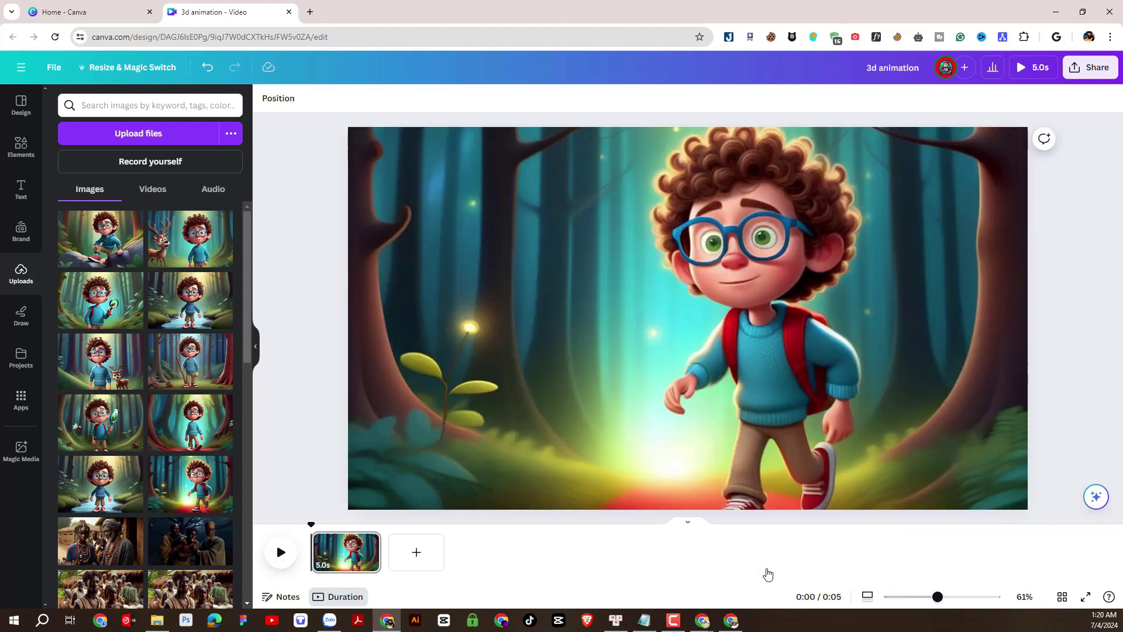
{"action": "left_click", "coordinate": [760, 415]}
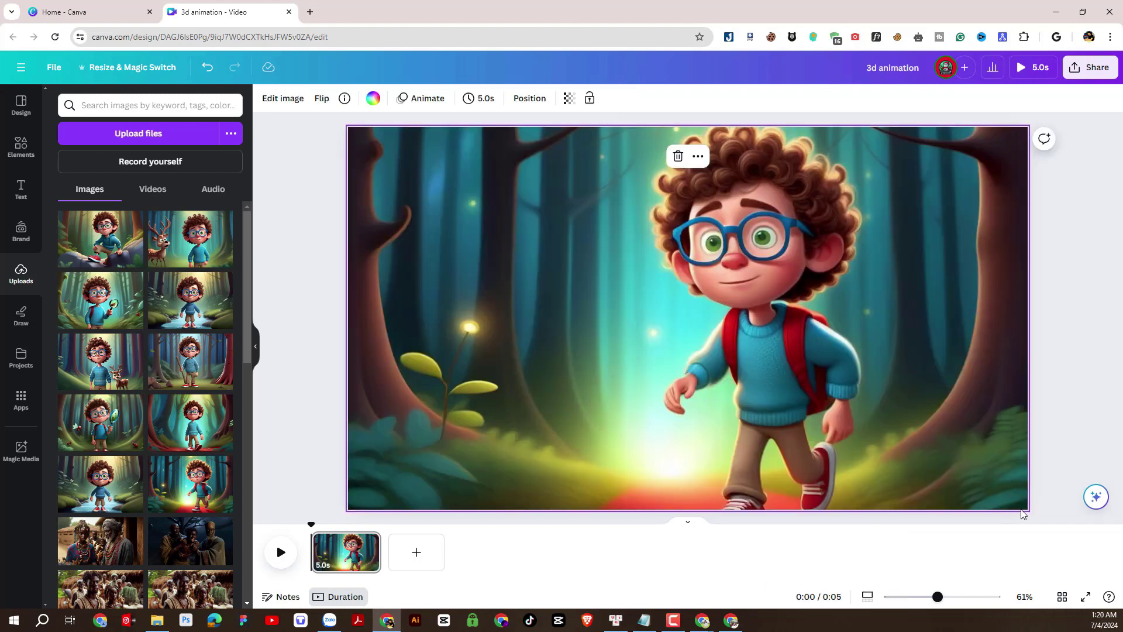
{"action": "key", "text": "Escape"}
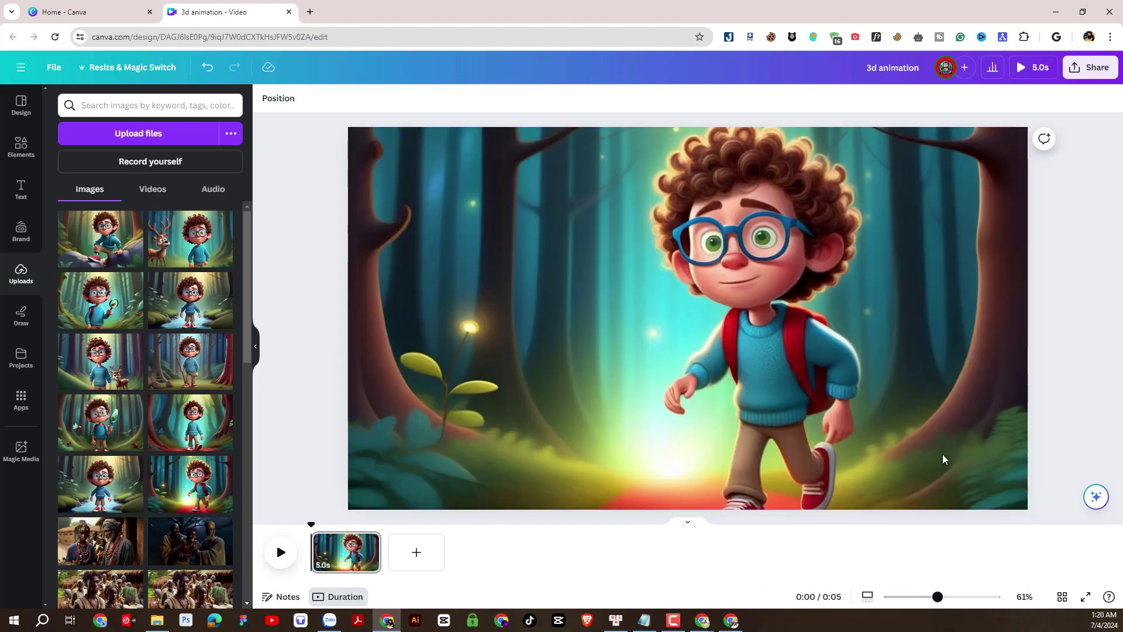
Detach the red-backpack boy image from the page background.
{"action": "right_click", "coordinate": [837, 401]}
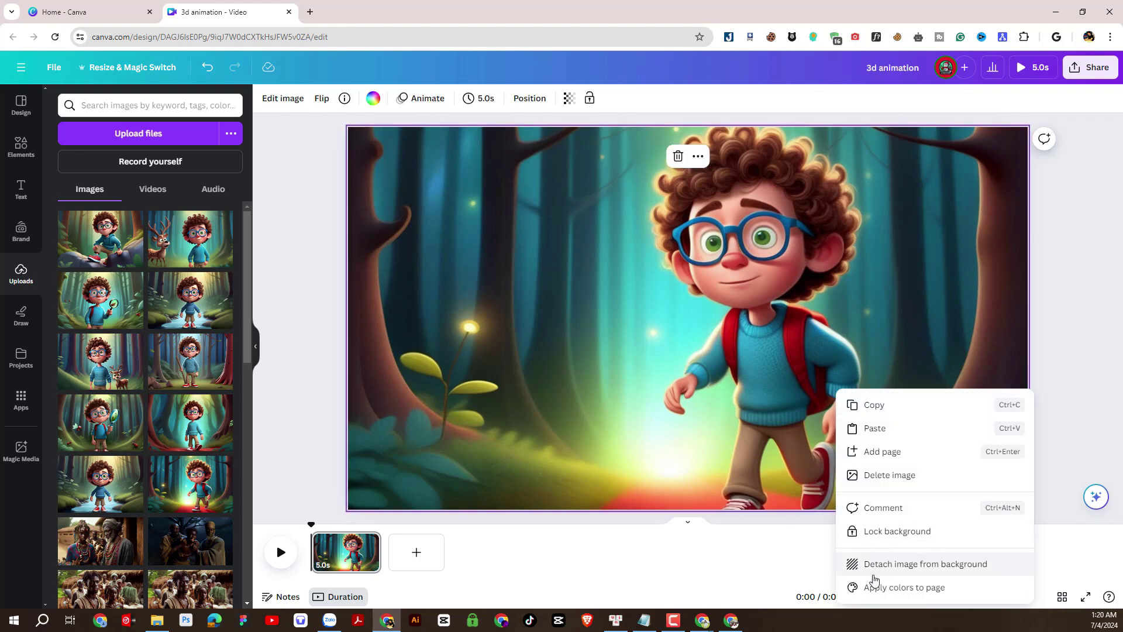
{"action": "left_click", "coordinate": [874, 578]}
{"action": "left_click", "coordinate": [973, 424]}
{"action": "left_click", "coordinate": [838, 400]}
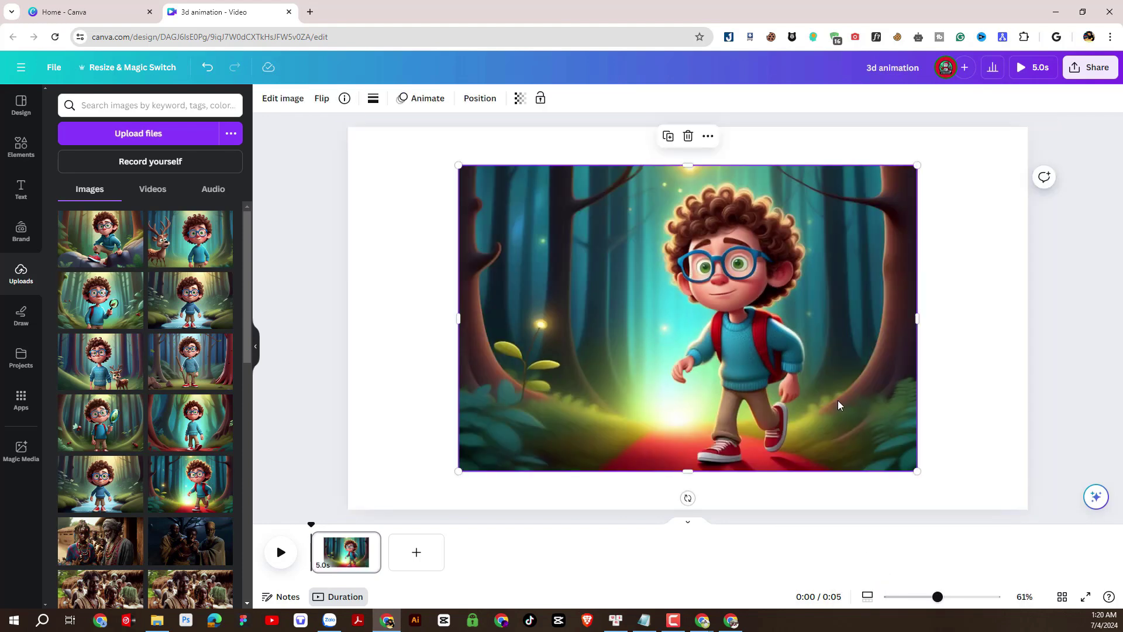
Remove the red-backpack image's background, then crop and shrink the boy into the page's upper-left corner.
{"action": "left_click", "coordinate": [292, 100]}
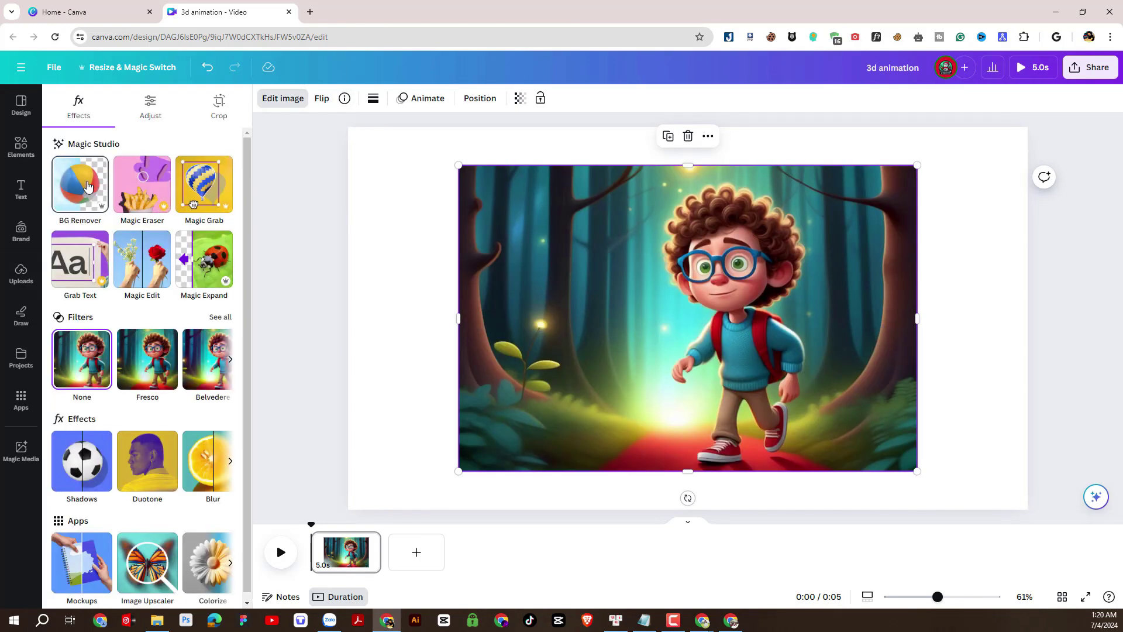
{"action": "left_click", "coordinate": [87, 186]}
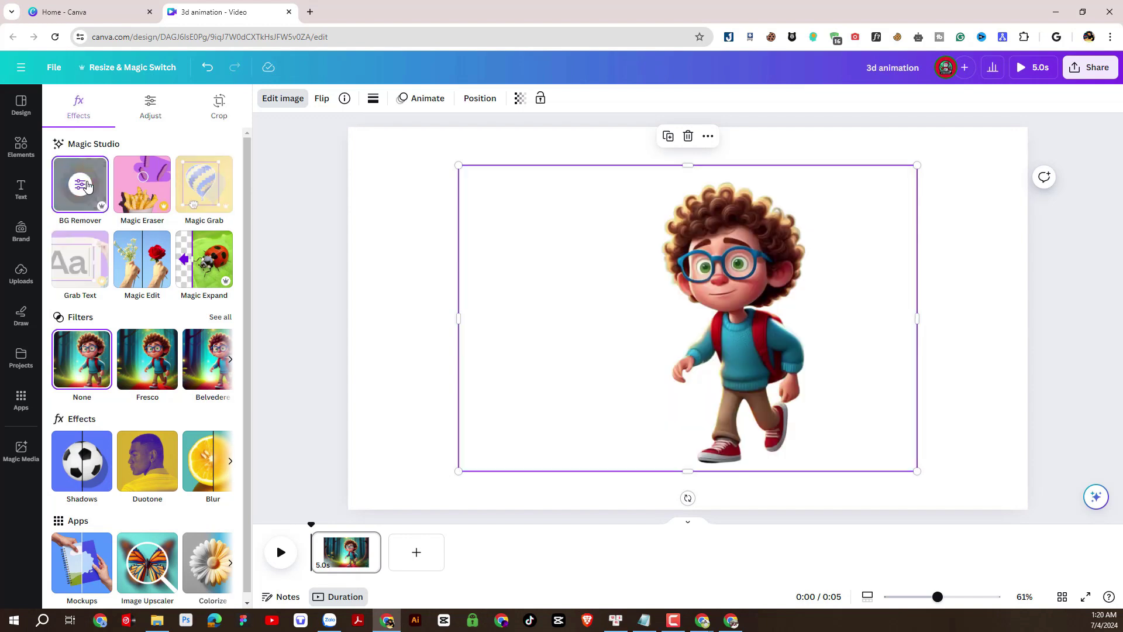
{"action": "left_click_drag", "start_coordinate": [725, 404], "coordinate": [621, 368]}
{"action": "left_click_drag", "start_coordinate": [812, 436], "coordinate": [592, 288]}
{"action": "left_click_drag", "start_coordinate": [355, 211], "coordinate": [417, 212]}
{"action": "left_click", "coordinate": [538, 307]}
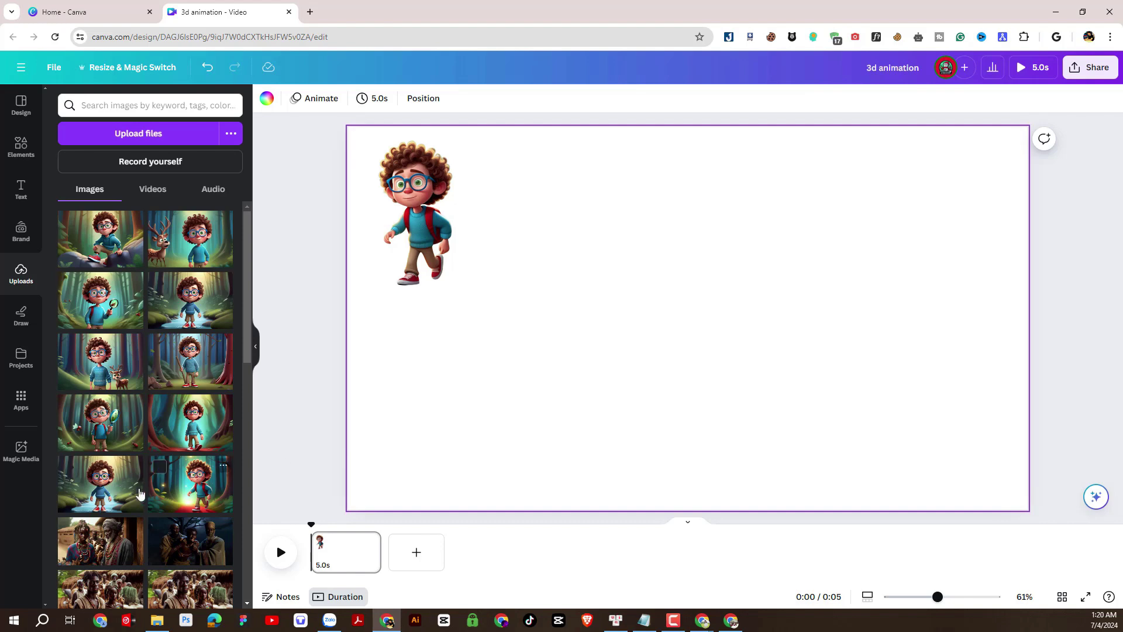
Add the image of the boy standing in the stream and remove its background.
{"action": "left_click", "coordinate": [105, 481]}
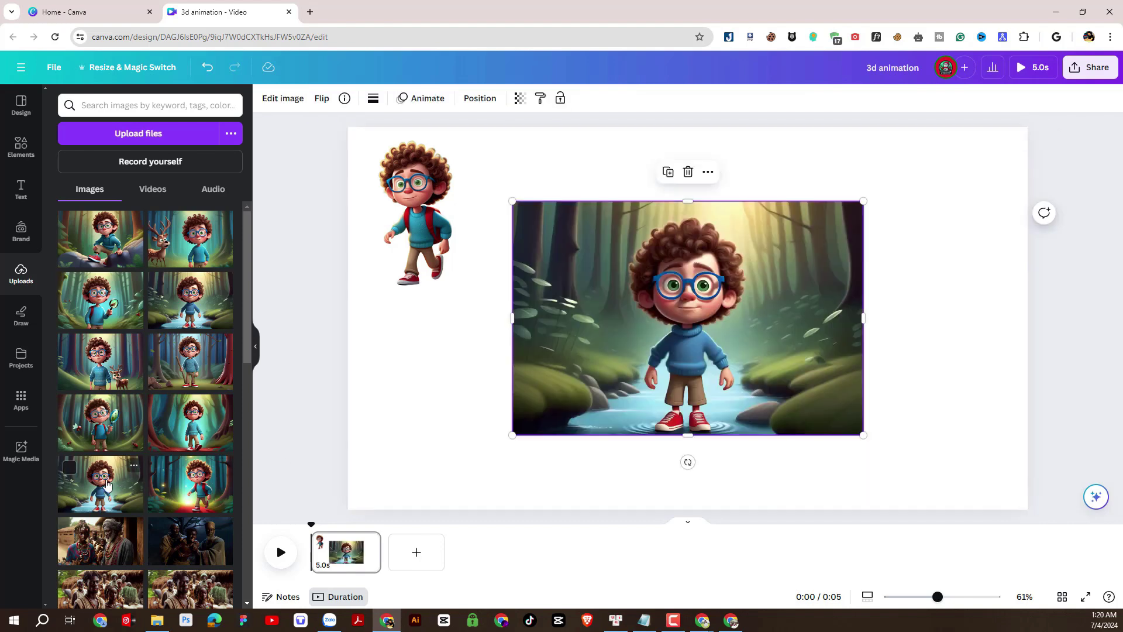
{"action": "left_click", "coordinate": [287, 99]}
{"action": "left_click", "coordinate": [72, 185]}
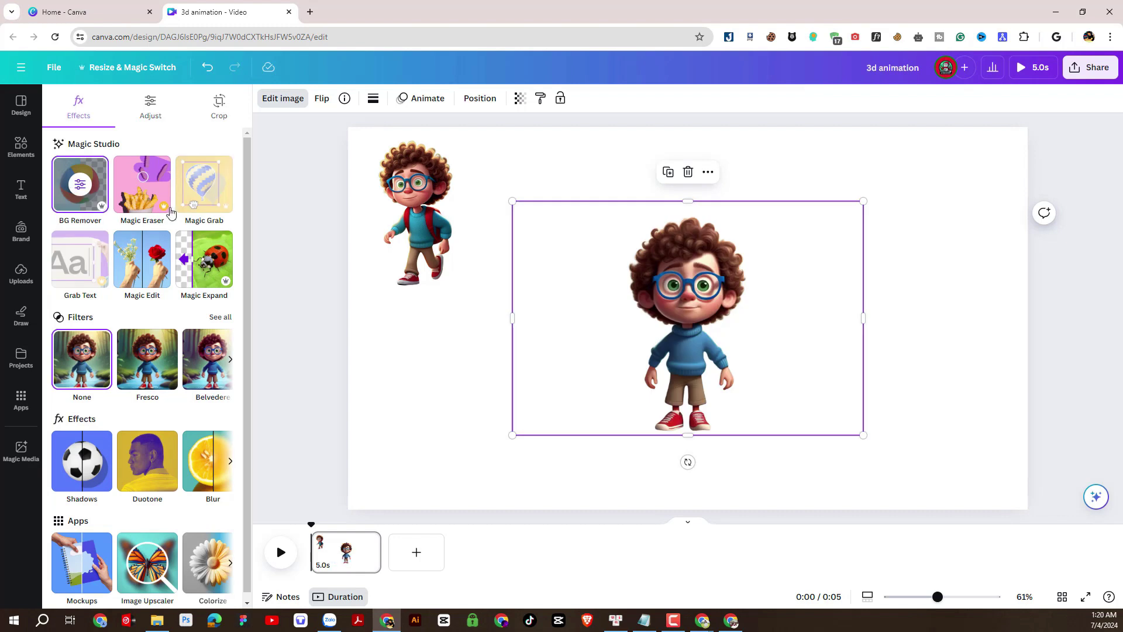
Crop the stream boy cutout closely, shrink it and place it directly beside the red-backpack boy.
{"action": "left_click_drag", "start_coordinate": [860, 328], "coordinate": [762, 319]}
{"action": "left_click_drag", "start_coordinate": [513, 318], "coordinate": [621, 319]}
{"action": "left_click_drag", "start_coordinate": [759, 436], "coordinate": [723, 370]}
{"action": "left_click_drag", "start_coordinate": [688, 319], "coordinate": [543, 239]}
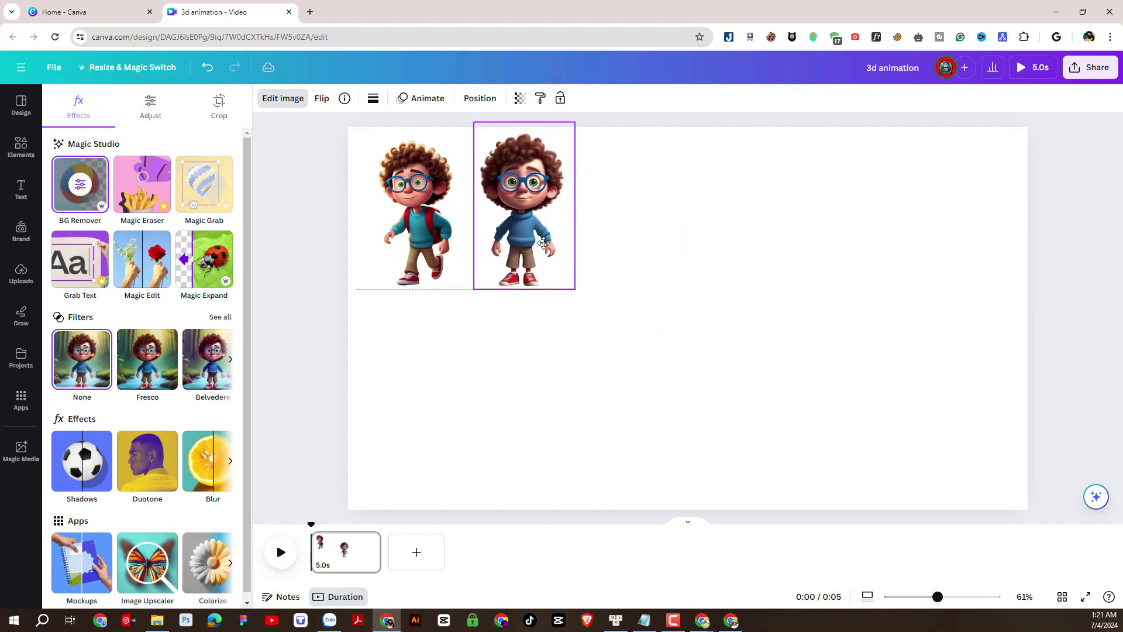
{"action": "left_click", "coordinate": [637, 348]}
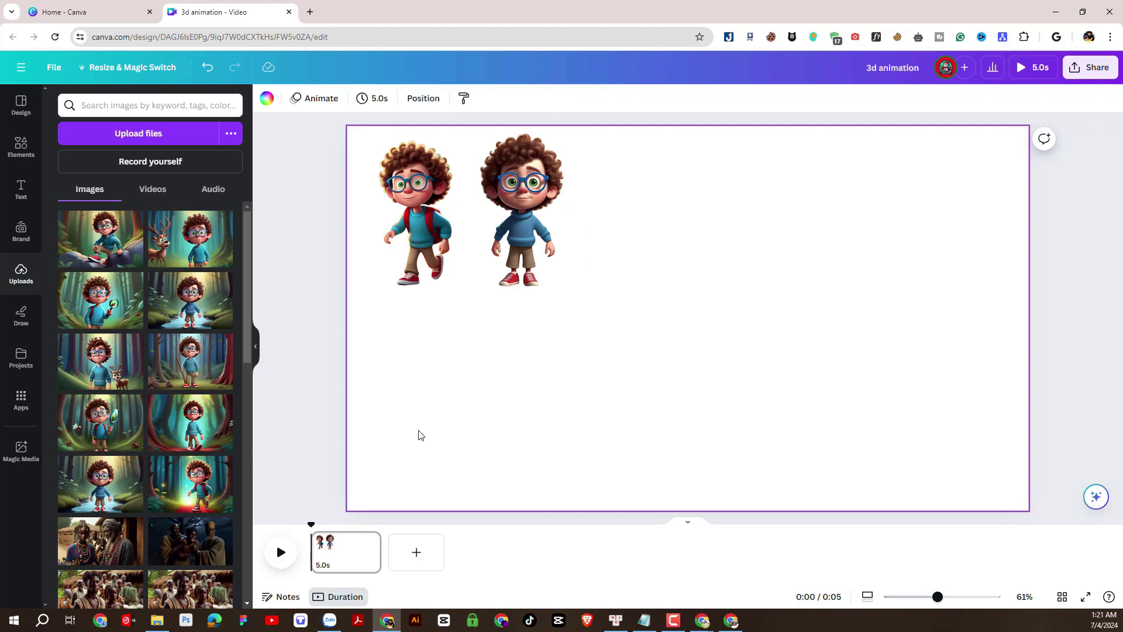
Add the image of the boy walking on the red forest path without a backpack and remove its background.
{"action": "left_click", "coordinate": [190, 422]}
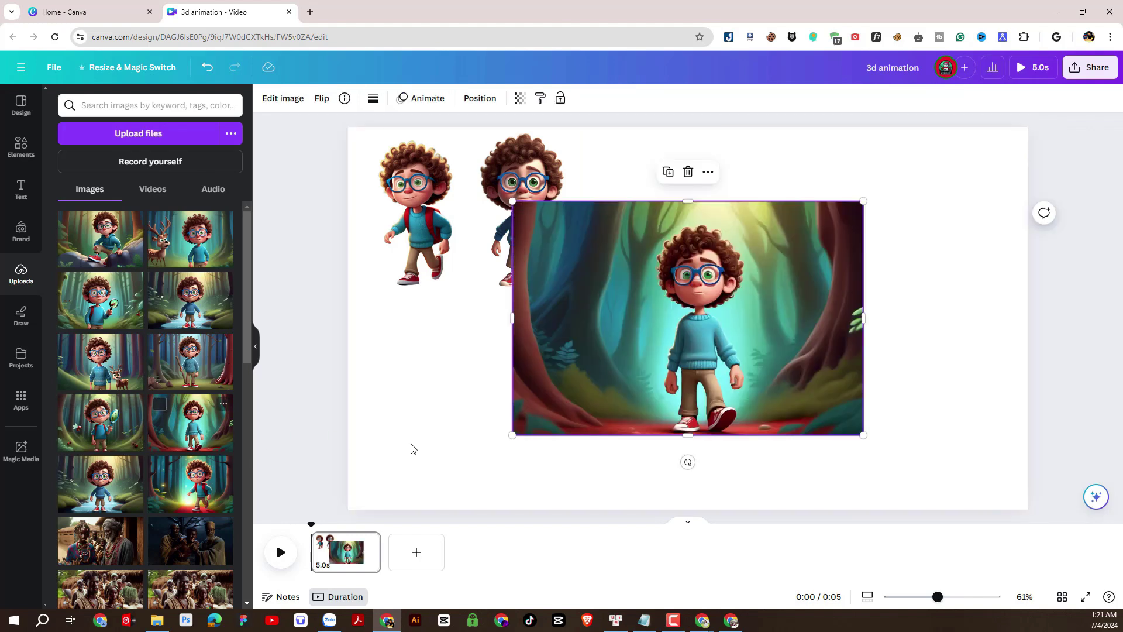
{"action": "left_click", "coordinate": [284, 99]}
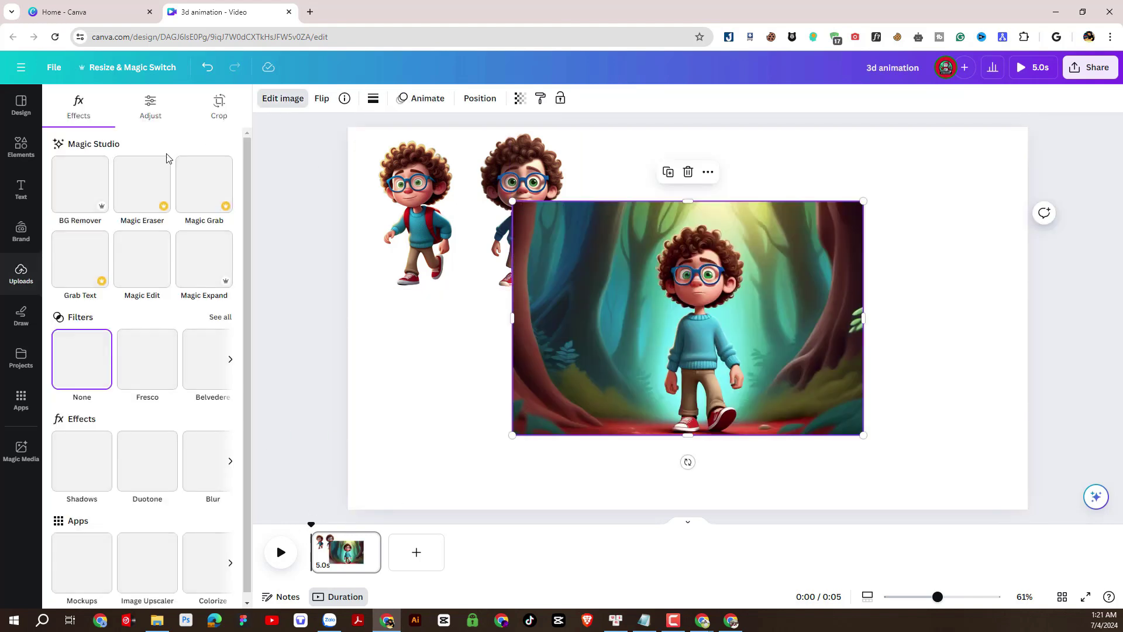
{"action": "left_click", "coordinate": [78, 193]}
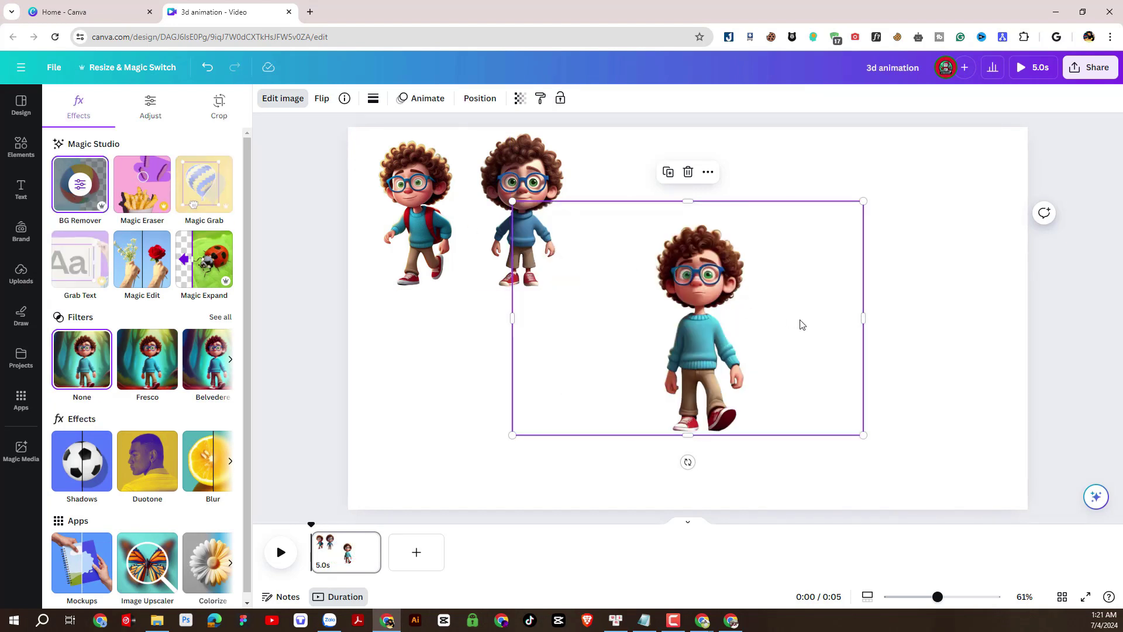
Crop the red-path boy cutout, scale it to about 210 × 450 and place it third in the top row.
{"action": "left_click_drag", "start_coordinate": [859, 319], "coordinate": [750, 328]}
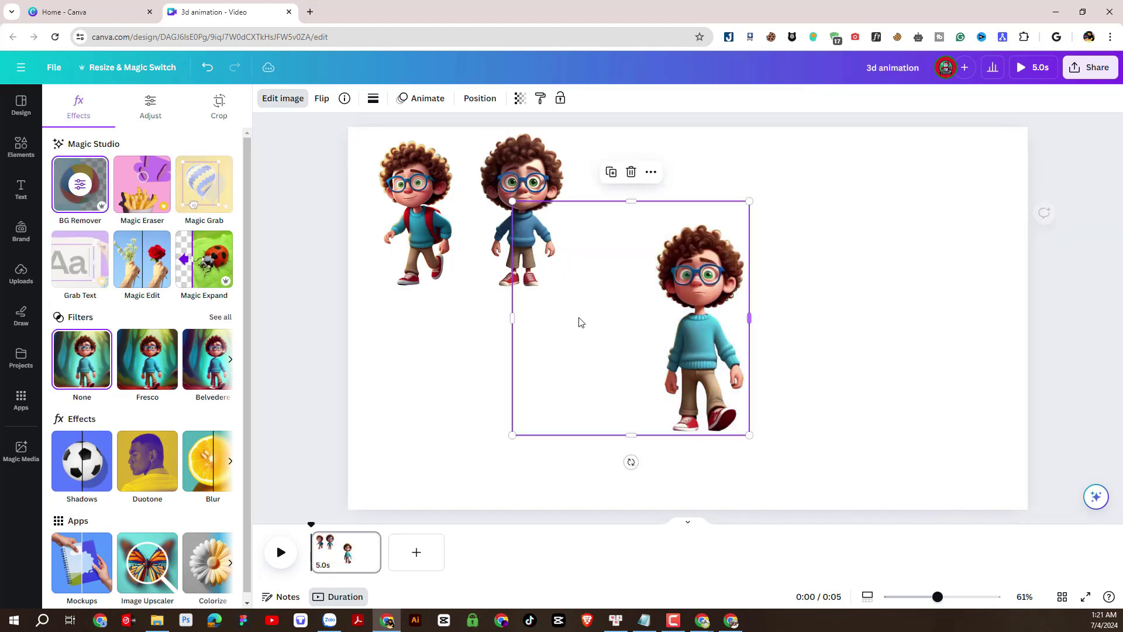
{"action": "left_click_drag", "start_coordinate": [513, 318], "coordinate": [647, 318]}
{"action": "left_click_drag", "start_coordinate": [699, 202], "coordinate": [702, 216]}
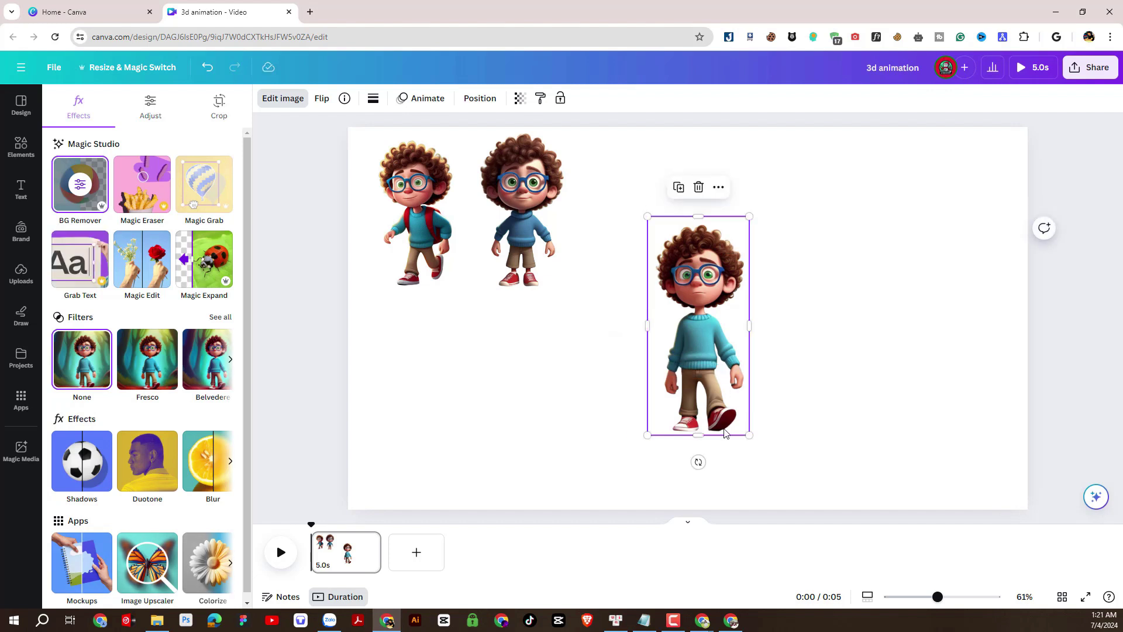
{"action": "left_click_drag", "start_coordinate": [750, 435], "coordinate": [677, 293]}
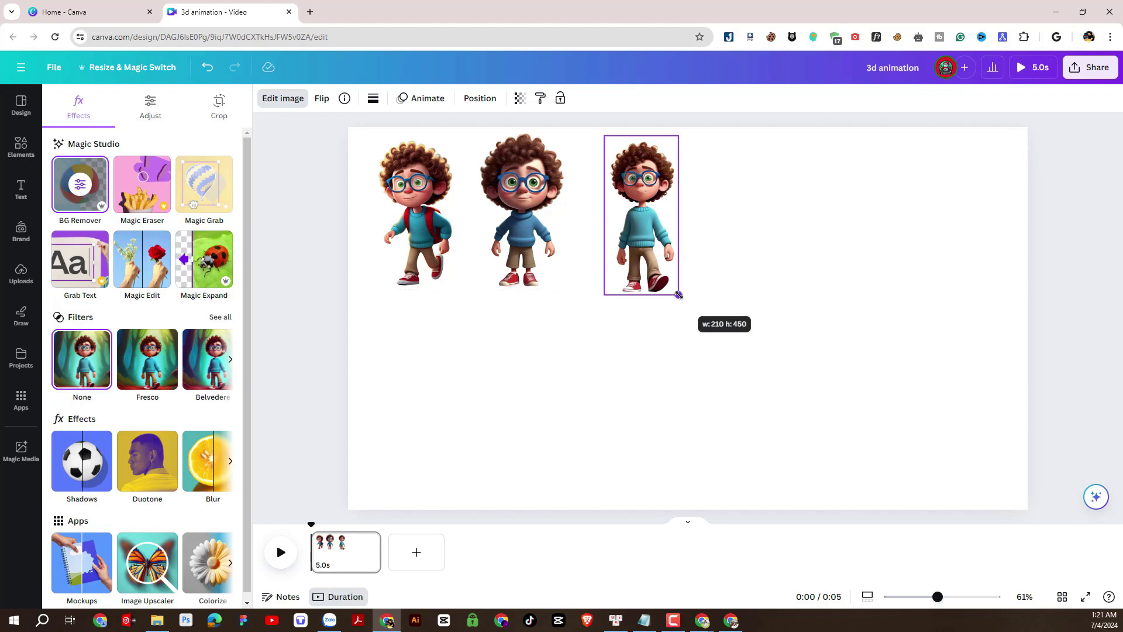
{"action": "left_click", "coordinate": [715, 329]}
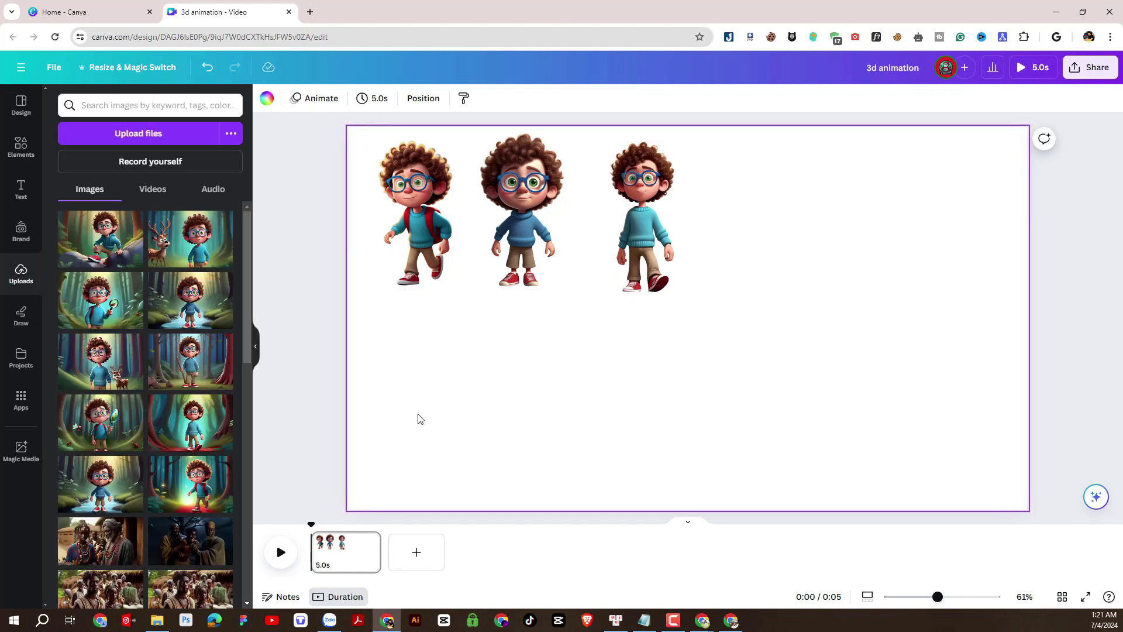
Add the image of the boy with a magnifying glass and a flying insect, and remove its background.
{"action": "left_click", "coordinate": [83, 436]}
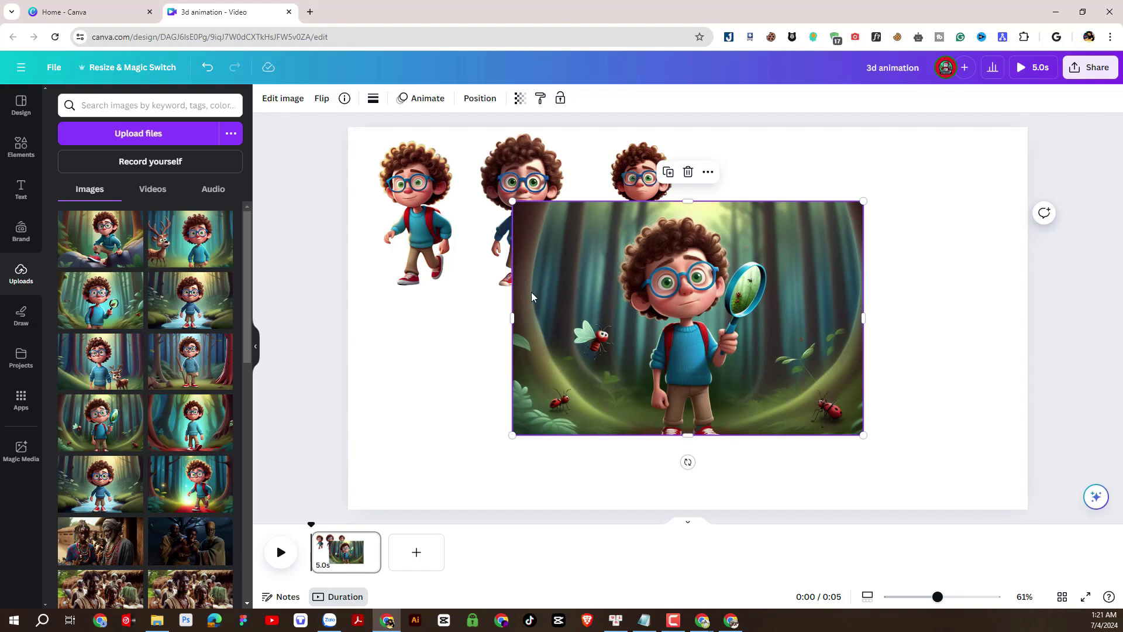
{"action": "left_click", "coordinate": [283, 98]}
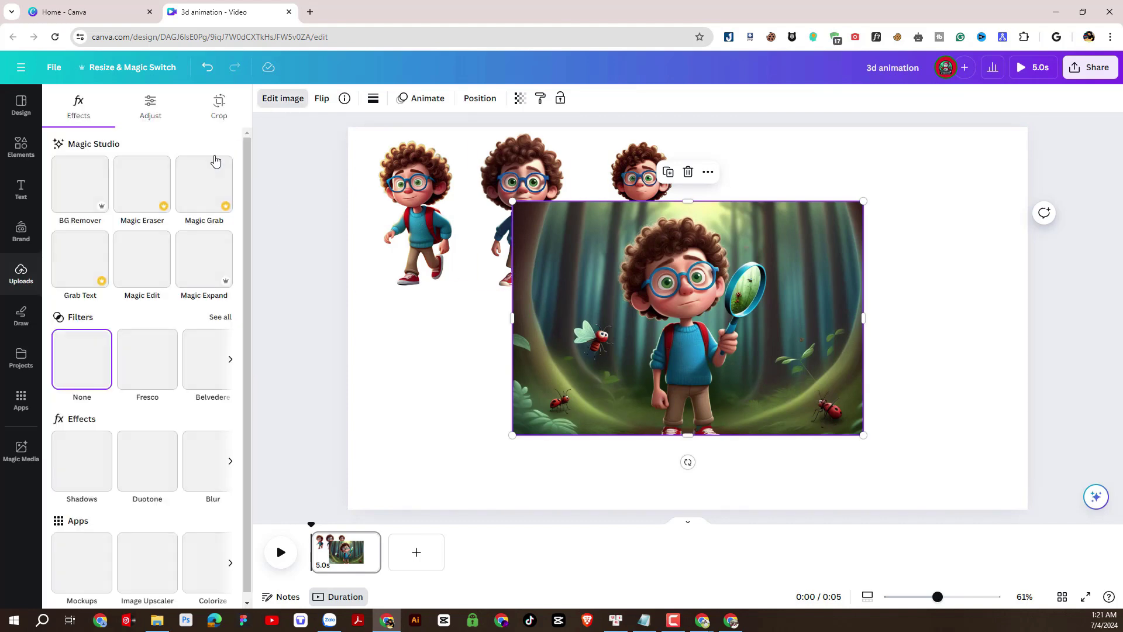
{"action": "left_click", "coordinate": [95, 194]}
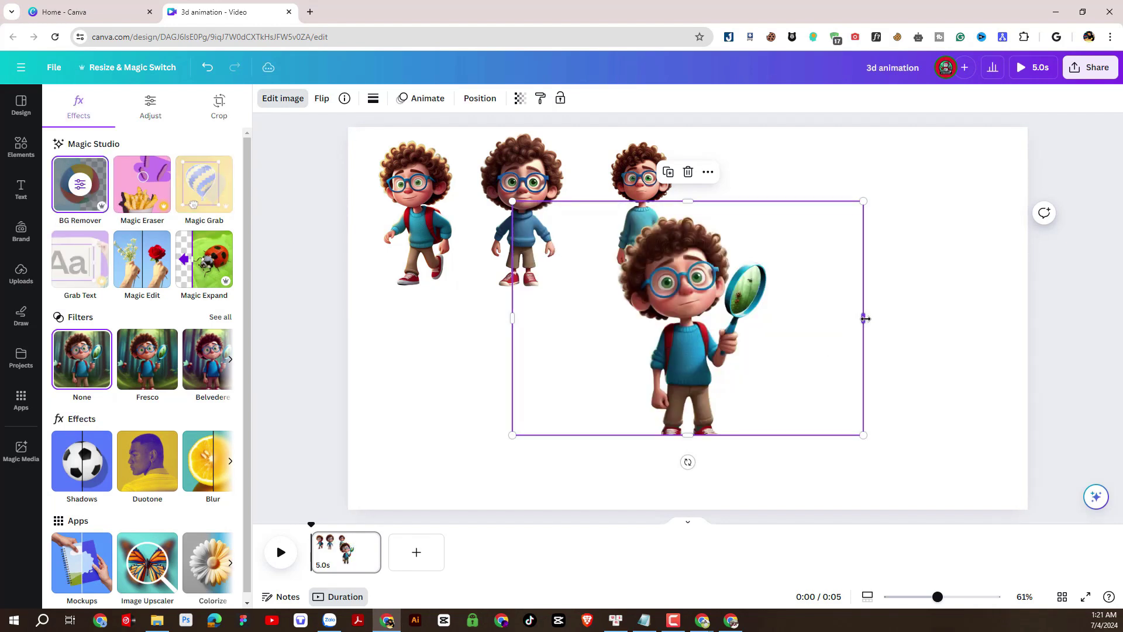
Crop the magnifying-glass boy cutout, move it to fourth place in the top row and shrink it.
{"action": "left_click_drag", "start_coordinate": [866, 319], "coordinate": [781, 318]}
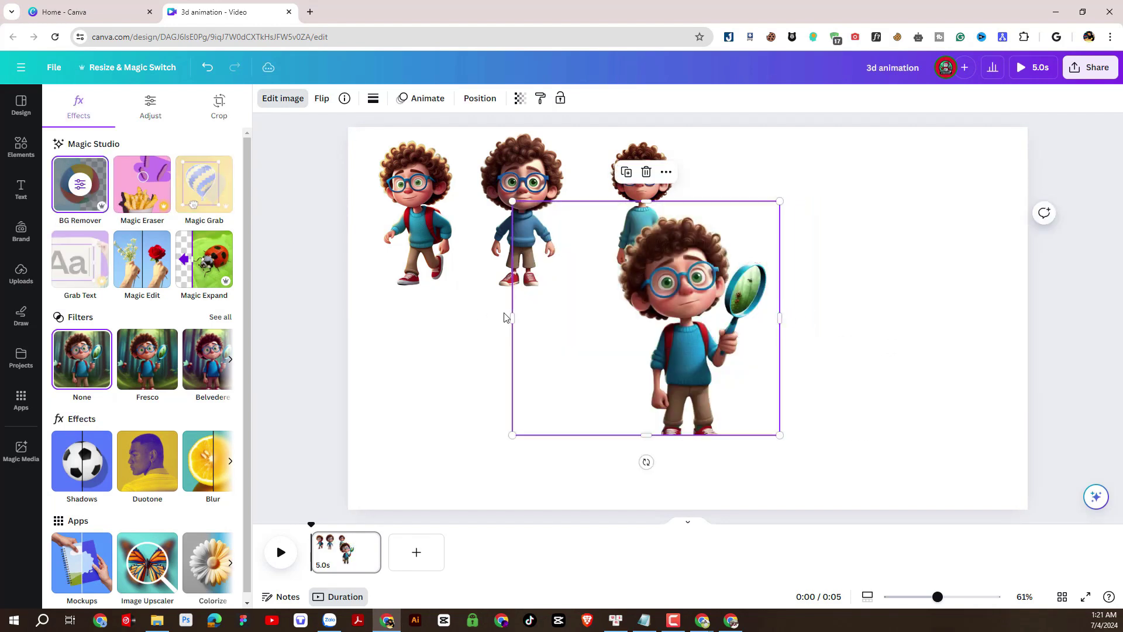
{"action": "left_click_drag", "start_coordinate": [520, 318], "coordinate": [765, 260]}
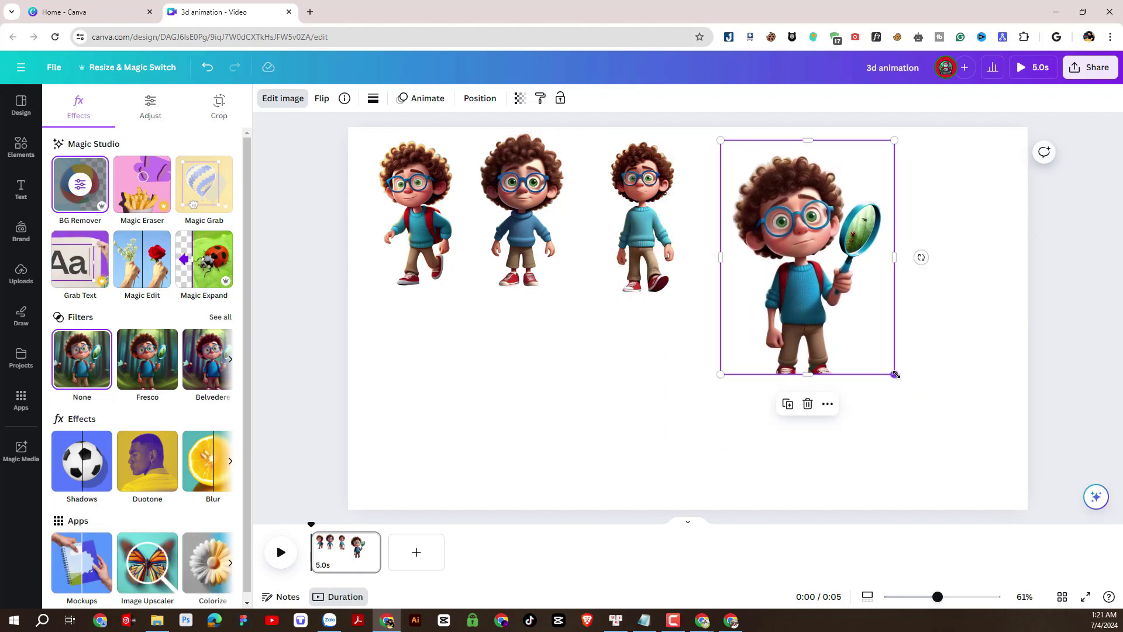
{"action": "left_click_drag", "start_coordinate": [895, 373], "coordinate": [853, 328]}
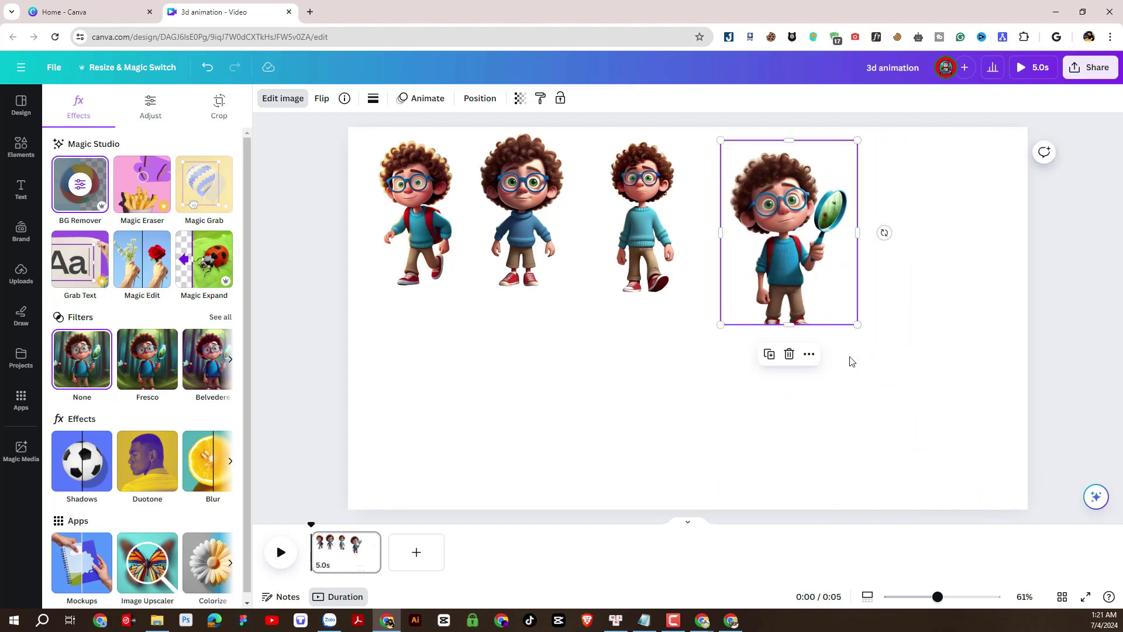
{"action": "left_click", "coordinate": [850, 358]}
Add the image of the boy holding a wooden walking stick and remove its background.
{"action": "left_click", "coordinate": [190, 360]}
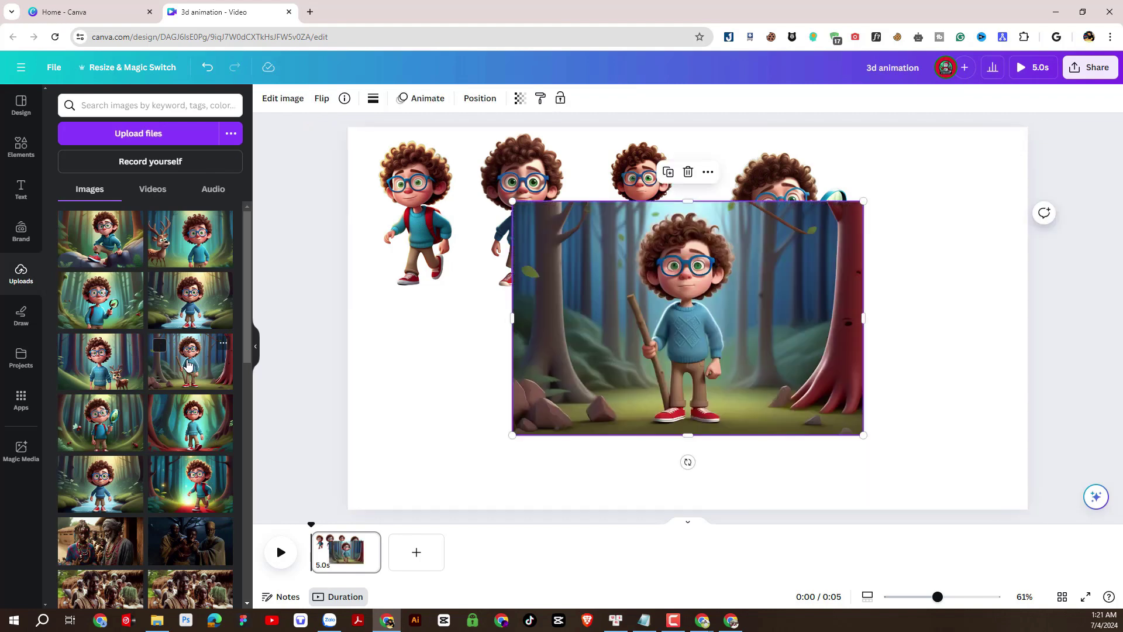
{"action": "left_click", "coordinate": [283, 98]}
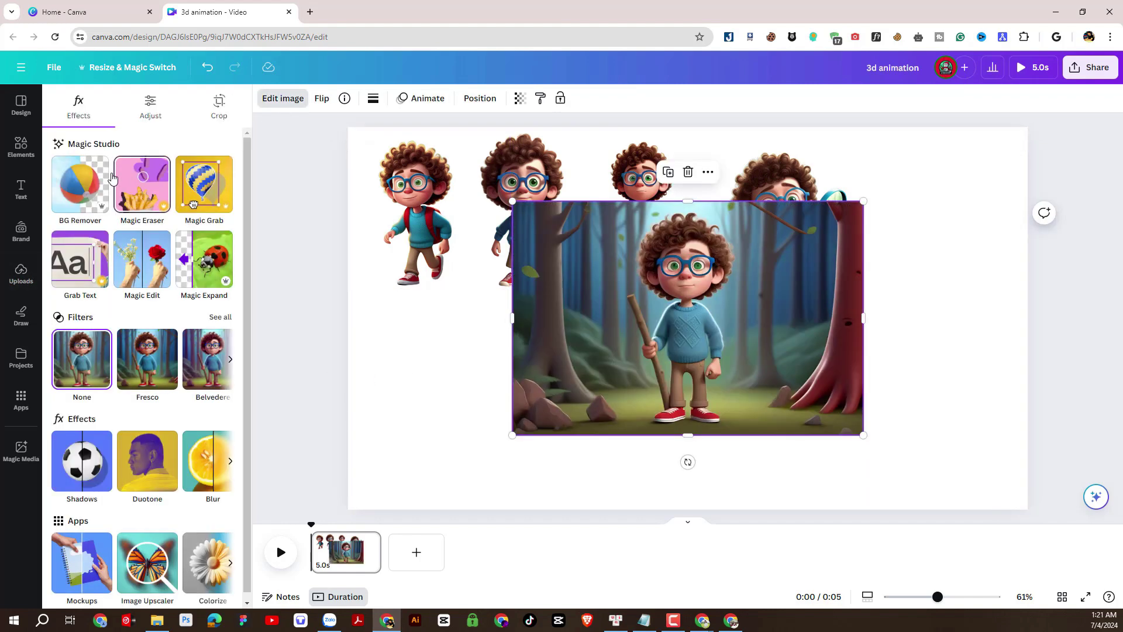
{"action": "left_click", "coordinate": [93, 205]}
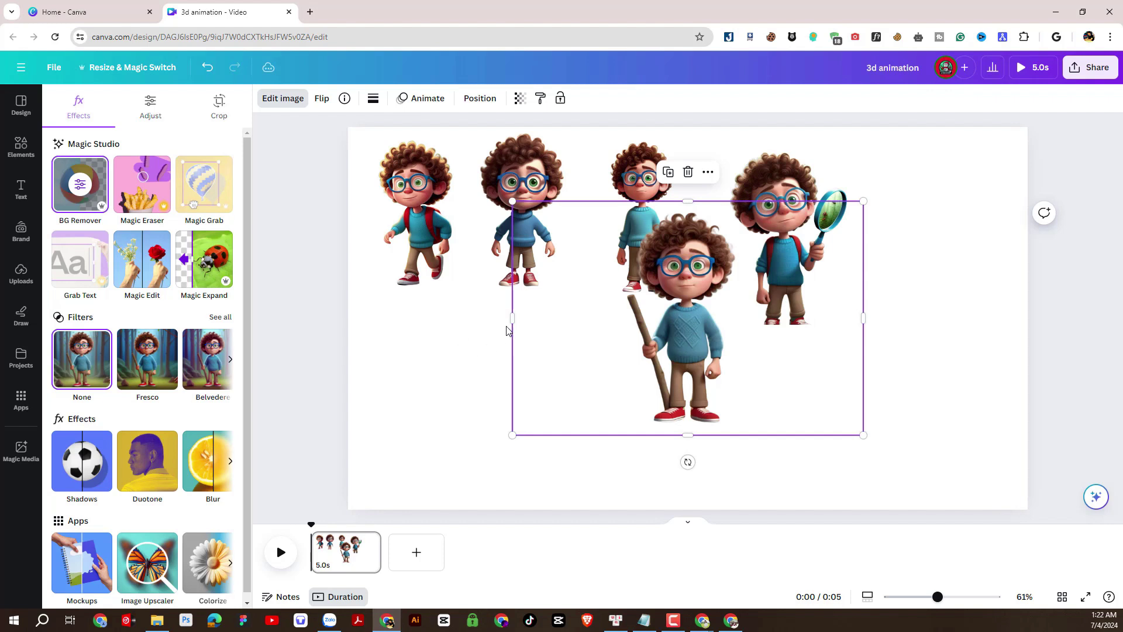
Crop the walking-stick boy cutout on both sides, shrink it and place it first in the lower row.
{"action": "left_click_drag", "start_coordinate": [513, 318], "coordinate": [612, 319]}
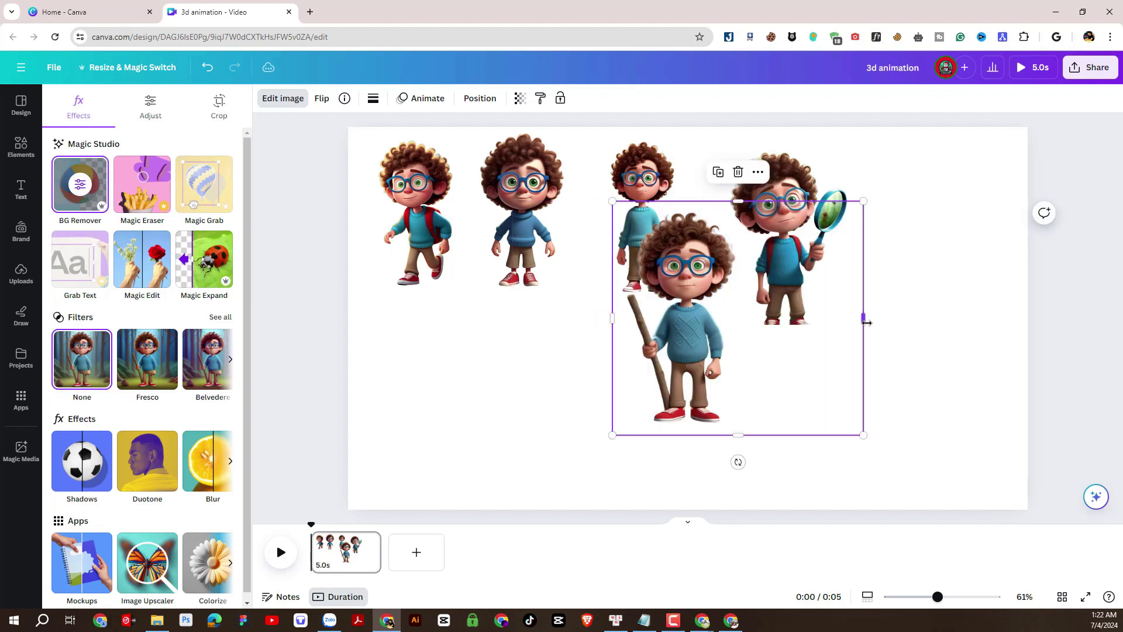
{"action": "left_click_drag", "start_coordinate": [864, 318], "coordinate": [753, 321]}
{"action": "left_click_drag", "start_coordinate": [749, 206], "coordinate": [495, 303]}
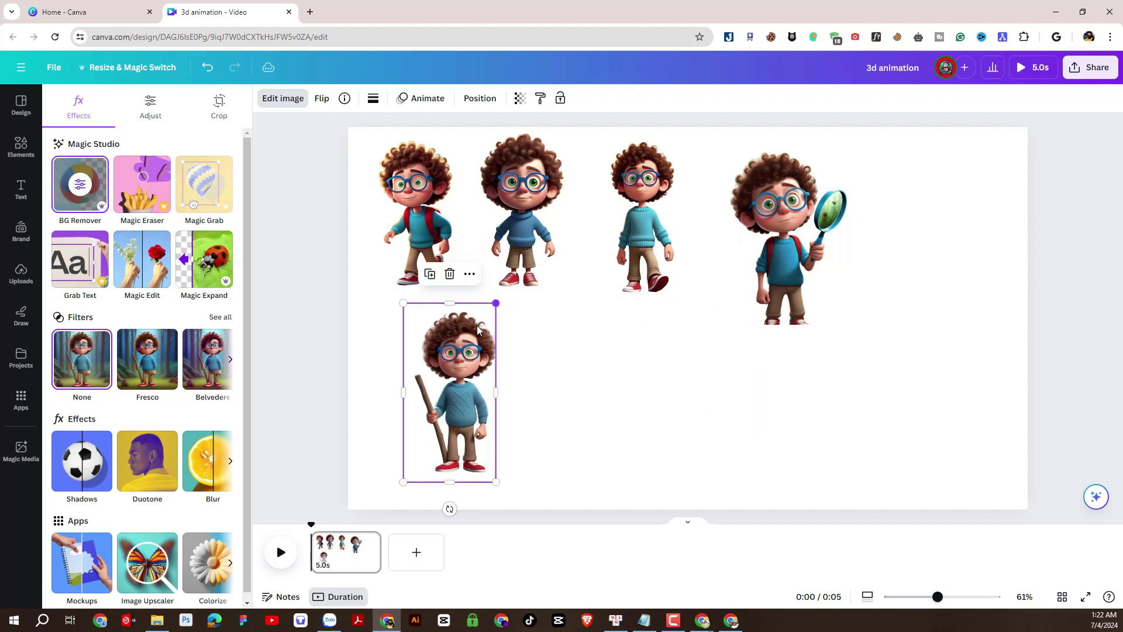
{"action": "left_click", "coordinate": [558, 380]}
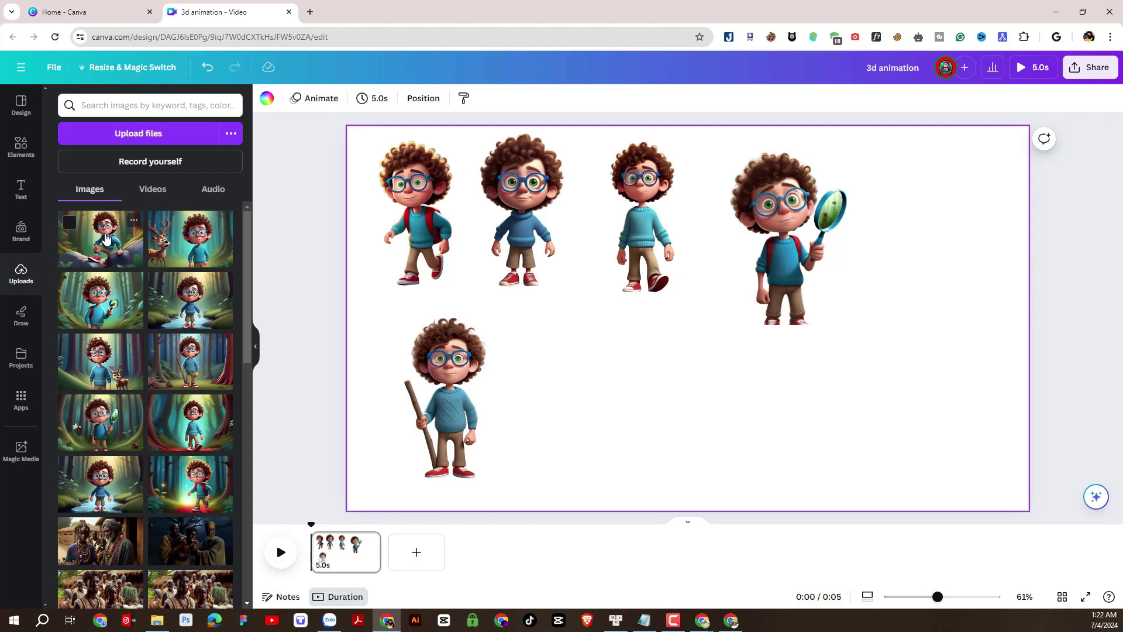
Enlarge the magnifying-glass boy cutout to nearly the full page height and flip it horizontally.
{"action": "left_click", "coordinate": [811, 316]}
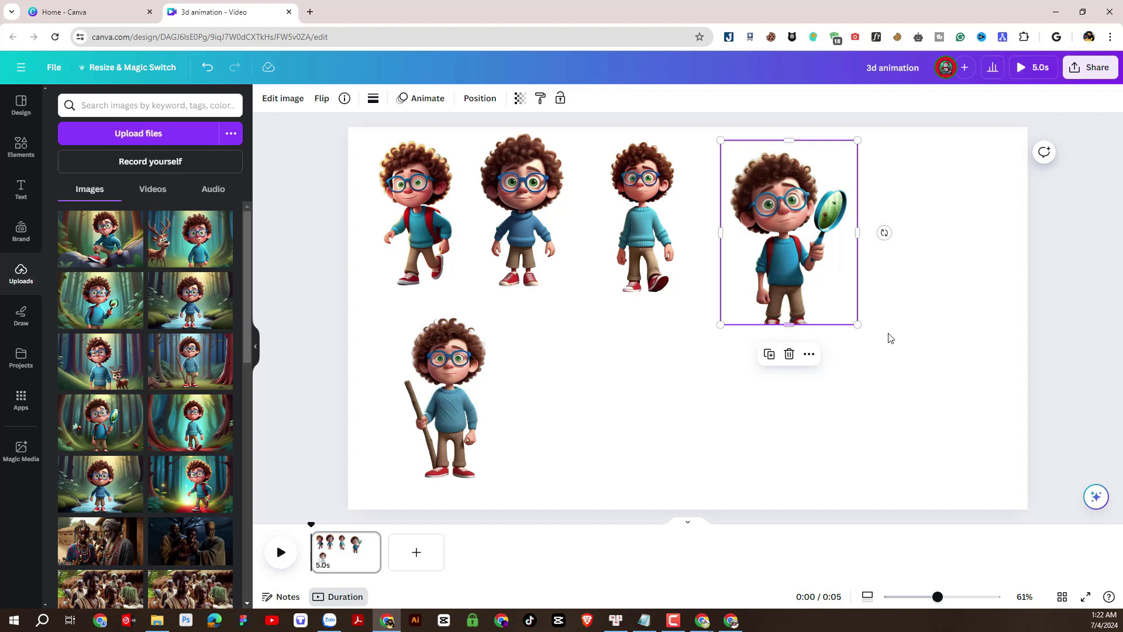
{"action": "left_click_drag", "start_coordinate": [858, 323], "coordinate": [968, 534]}
{"action": "right_click", "coordinate": [852, 362]}
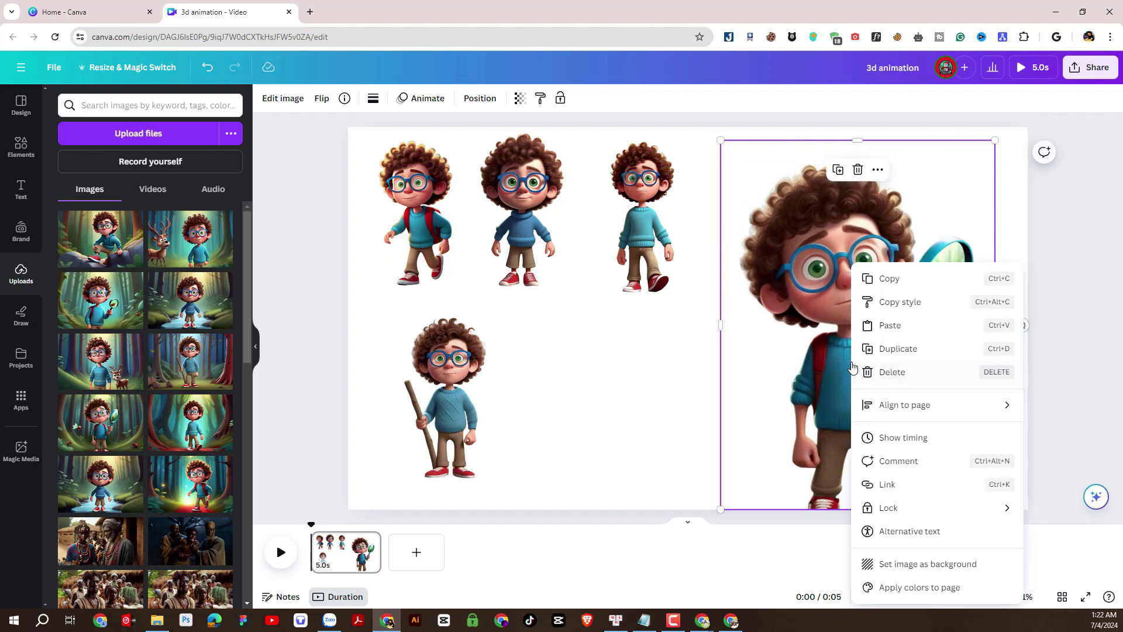
{"action": "left_click", "coordinate": [816, 402]}
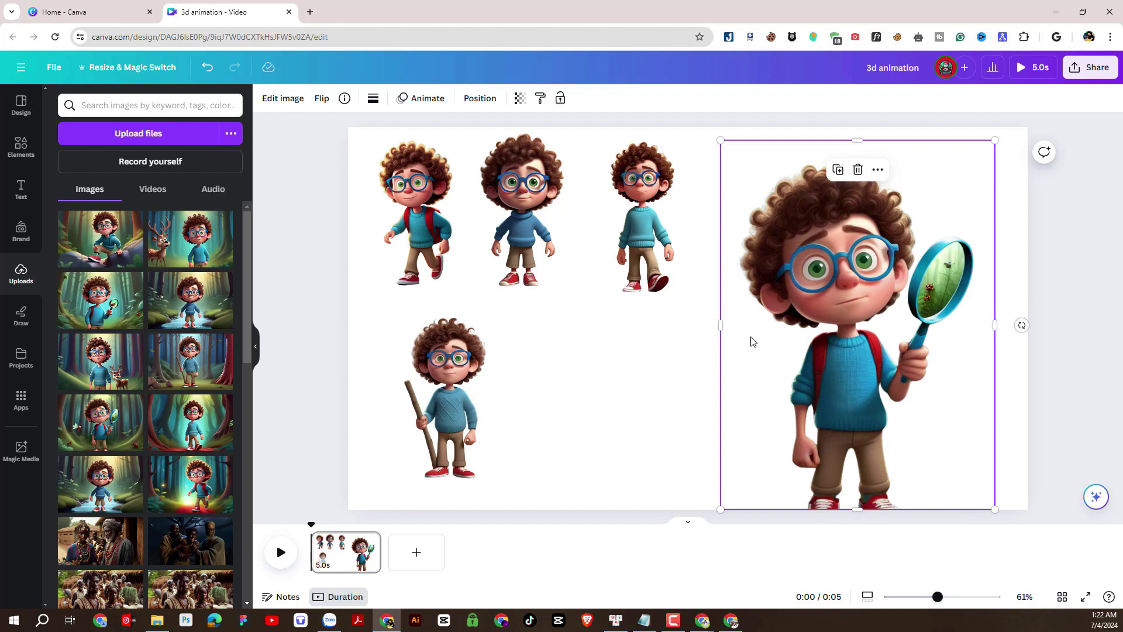
{"action": "left_click", "coordinate": [321, 99]}
{"action": "left_click", "coordinate": [347, 130]}
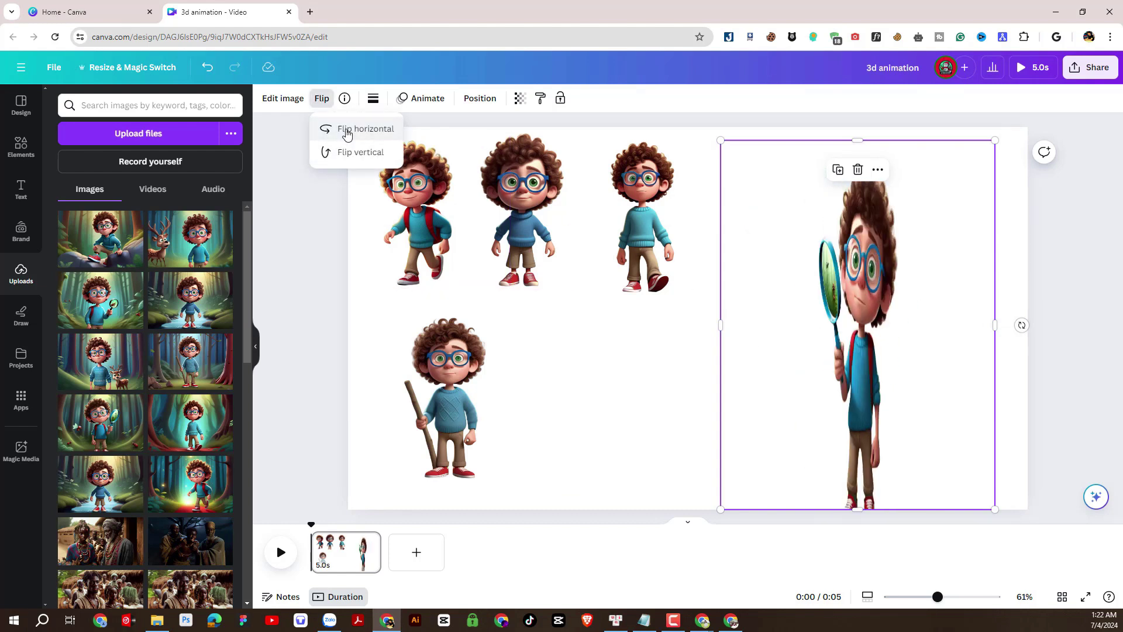
Move the third top-row boy down beside the walking-stick boy, and shift the two remaining top-row cutouts to the right together.
{"action": "left_click", "coordinate": [466, 413]}
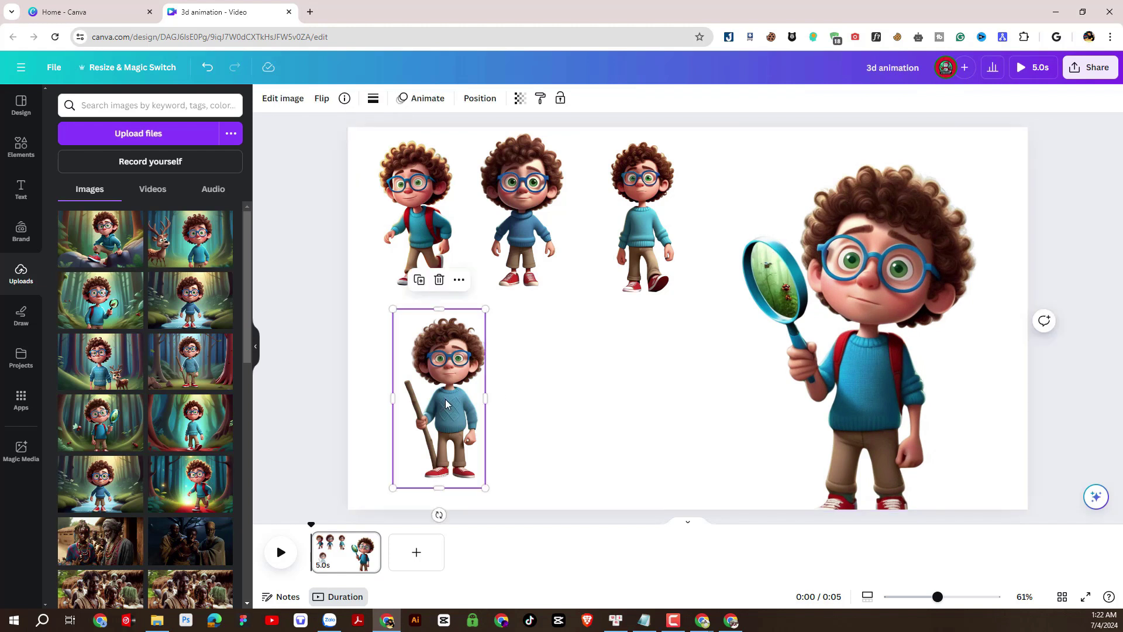
{"action": "left_click_drag", "start_coordinate": [619, 286], "coordinate": [562, 468]}
{"action": "left_click", "coordinate": [445, 258]}
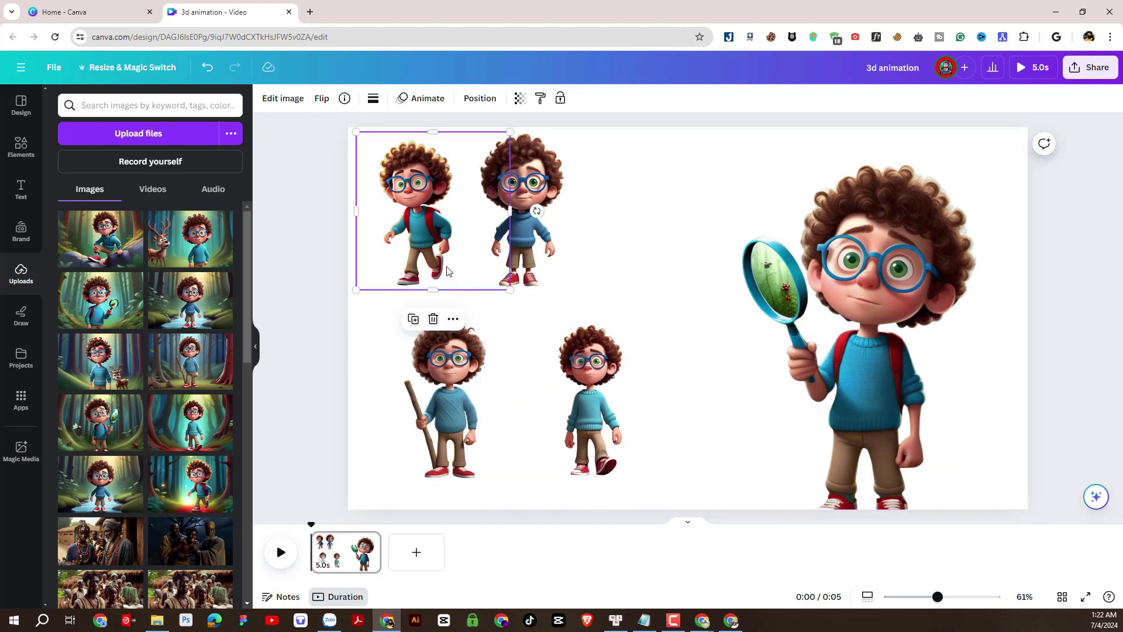
{"action": "left_click", "coordinate": [524, 240], "text": "shift"}
{"action": "left_click_drag", "start_coordinate": [528, 244], "coordinate": [587, 249]}
Enlarge the walking boy in the lower row to match the walking-stick boy, and scale both lower cutouts up slightly together.
{"action": "left_click", "coordinate": [462, 409]}
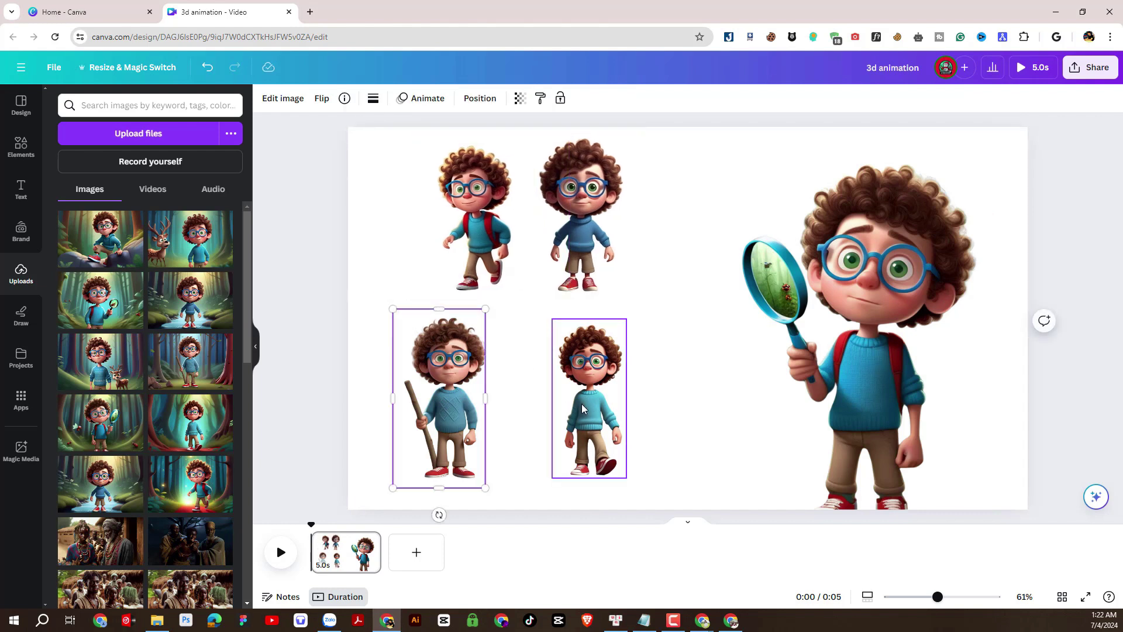
{"action": "left_click", "coordinate": [611, 327], "text": "shift"}
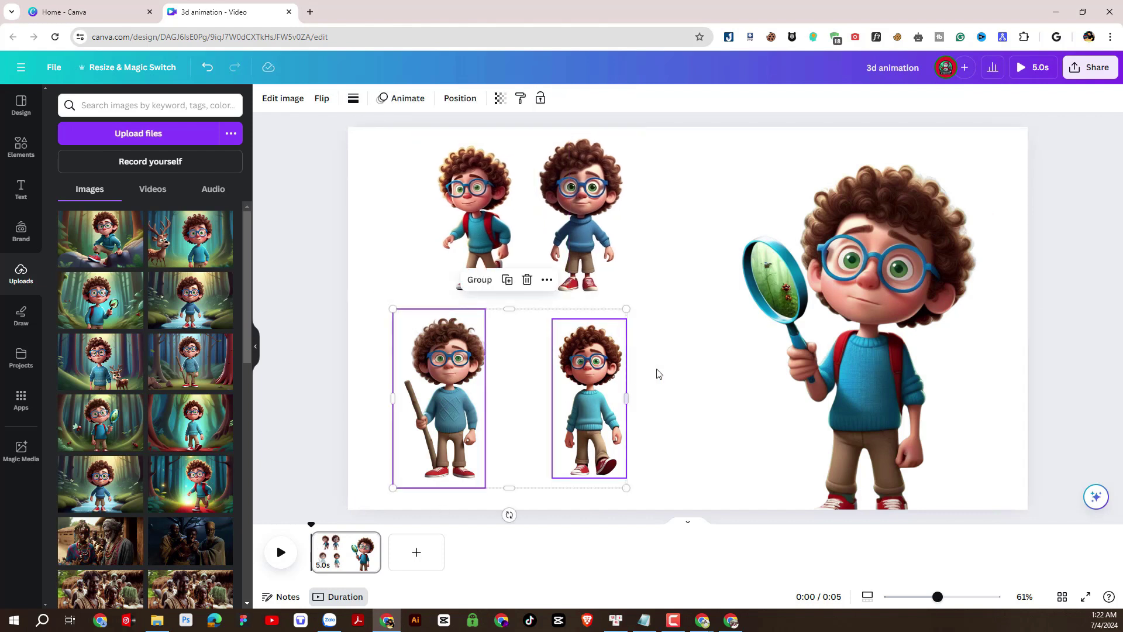
{"action": "left_click", "coordinate": [591, 380]}
{"action": "left_click_drag", "start_coordinate": [626, 320], "coordinate": [642, 300]}
{"action": "left_click", "coordinate": [457, 400], "text": "shift"}
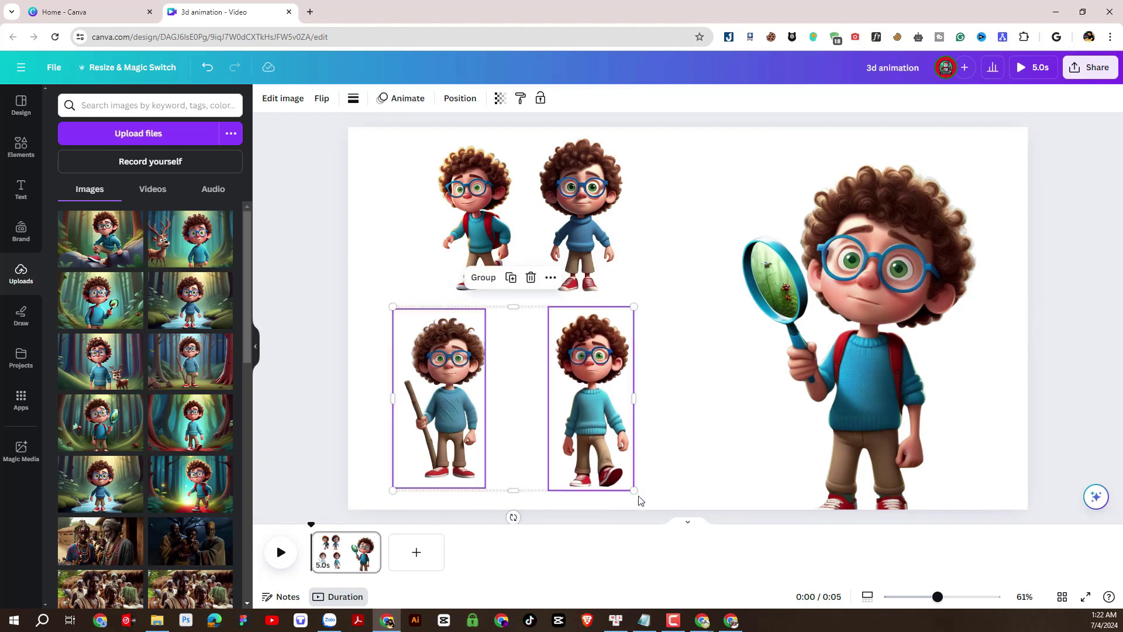
{"action": "left_click_drag", "start_coordinate": [633, 491], "coordinate": [637, 495]}
Move the backpack boy in the upper row slightly left to widen the gap beside the standing boy.
{"action": "left_click", "coordinate": [478, 266]}
{"action": "left_click_drag", "start_coordinate": [478, 266], "coordinate": [457, 267]}
{"action": "left_click", "coordinate": [585, 245]}
{"action": "left_click", "coordinate": [704, 372]}
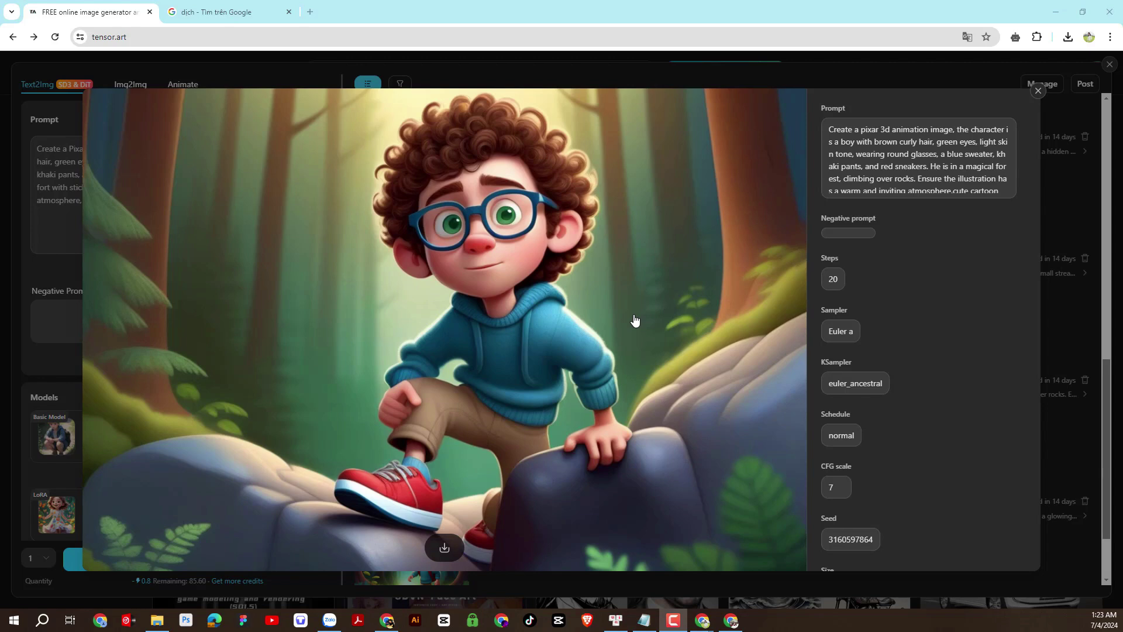
Switch to the TensorArt browser window and close the Google search tab for "dịch".
{"action": "left_click", "coordinate": [279, 13]}
{"action": "left_click", "coordinate": [288, 12]}
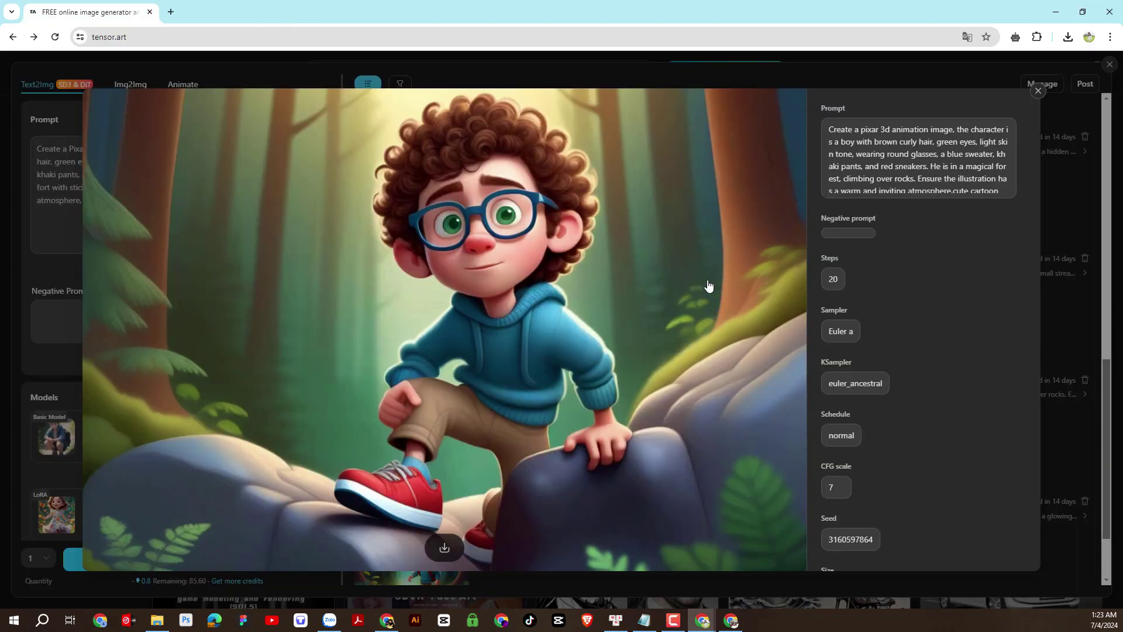